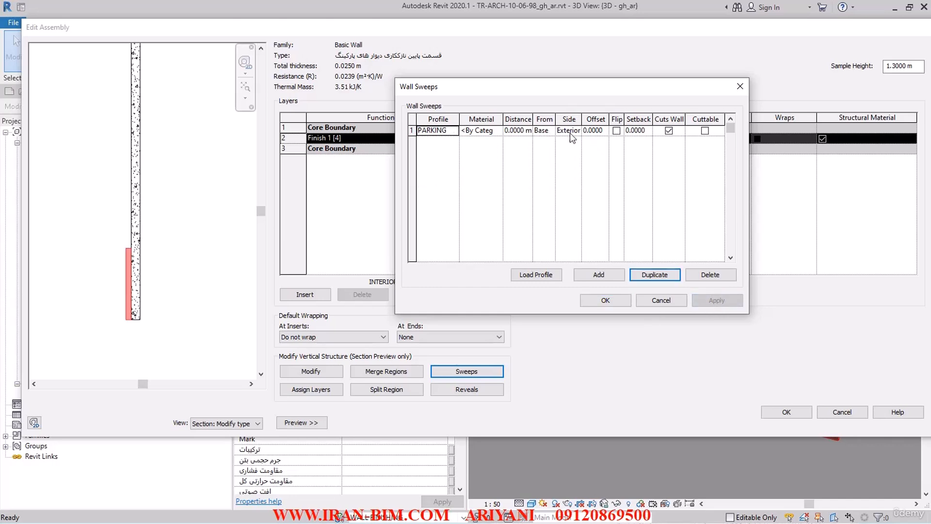
Step: Set the side of the parking wall sweep to Interior and apply the change
left_click(577, 132)
left_click(567, 148)
left_click(717, 301)
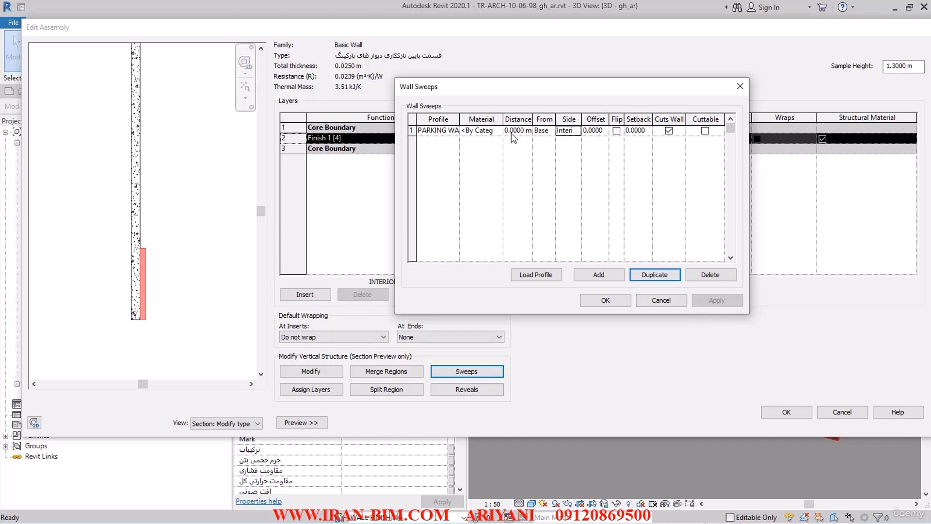
Step: Open the sweep's material selection, and switch to the AutoCAD wall section to examine the note for the skirting stone at the wall base
left_click(469, 130)
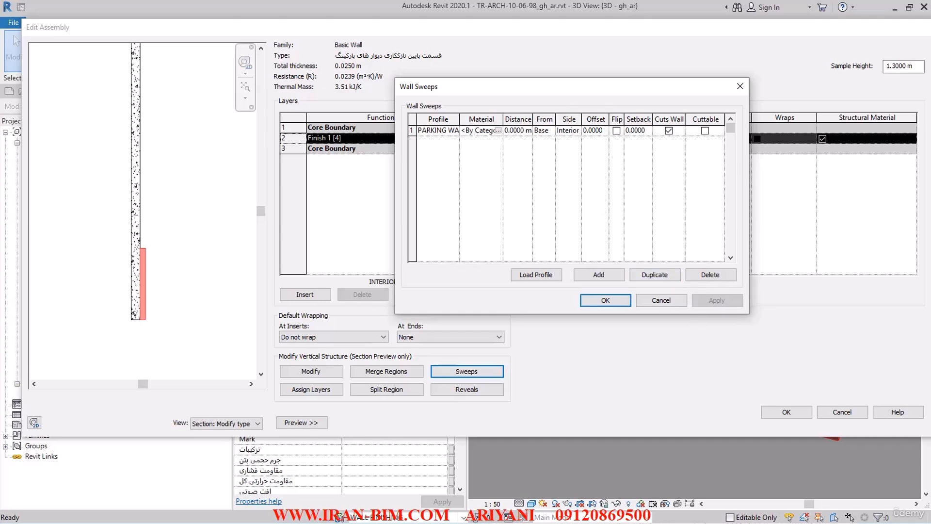
left_click(498, 130)
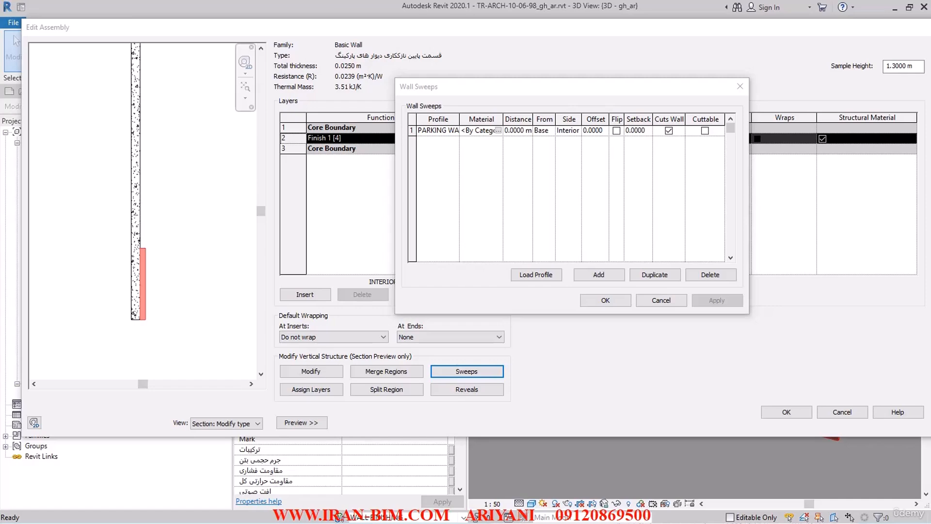
key("alt+Tab")
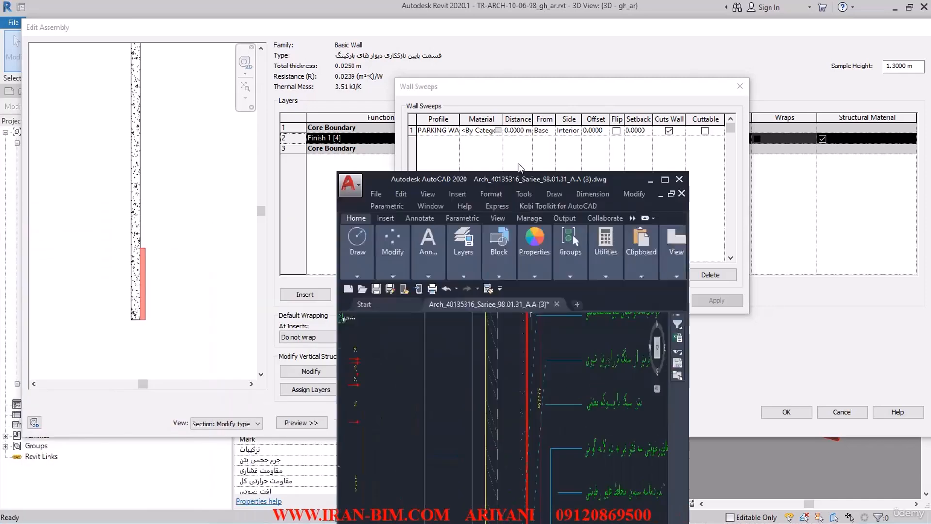
scroll(525, 312, "down", 2)
middle_click_drag(616, 315, 530, 289)
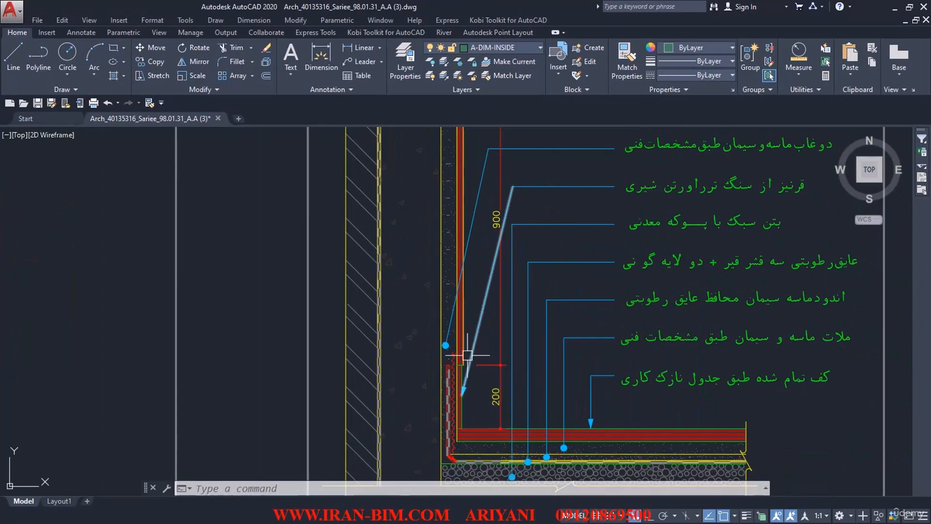
middle_click_drag(655, 197, 590, 209)
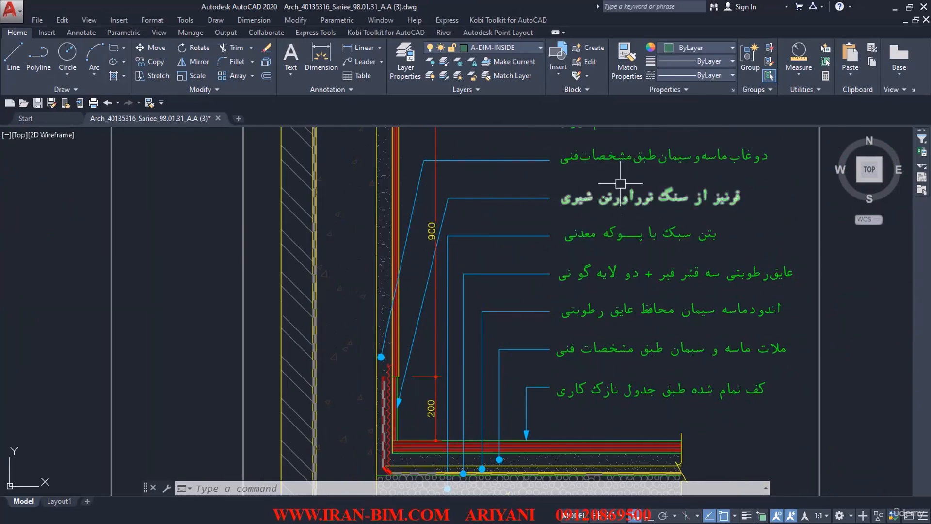
left_click_drag(493, 1, 0, 170)
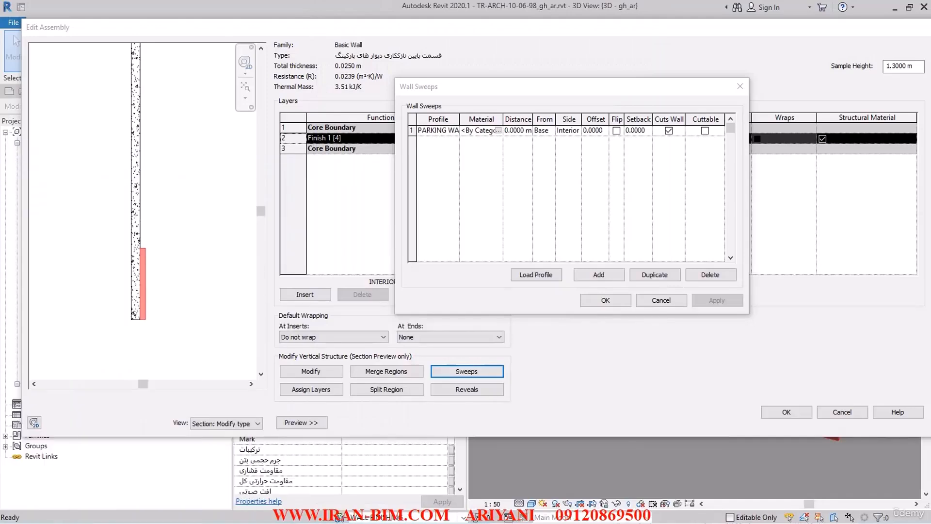
Step: Switch to the IR-KEYNOTE-V4.txt file in Notepad and search it for "شیری"
key("alt+Tab")
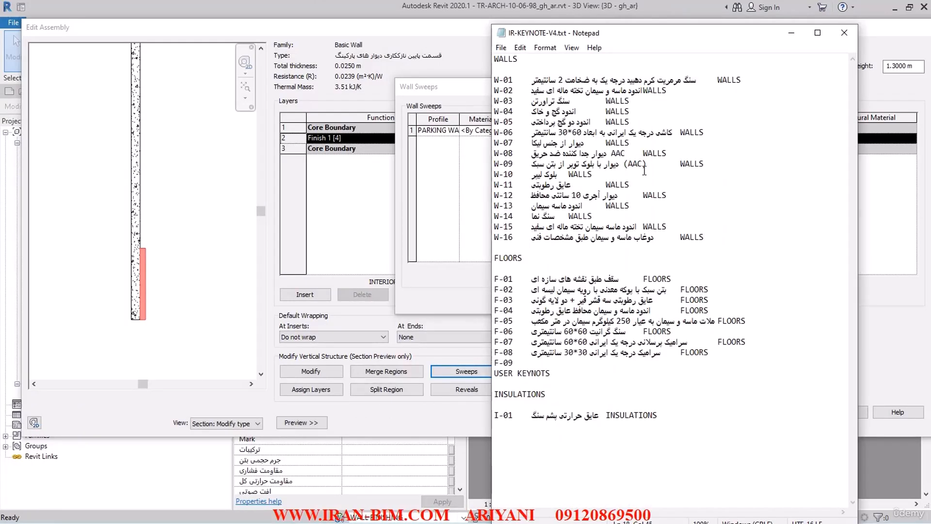
key("ctrl+f")
type("AD")
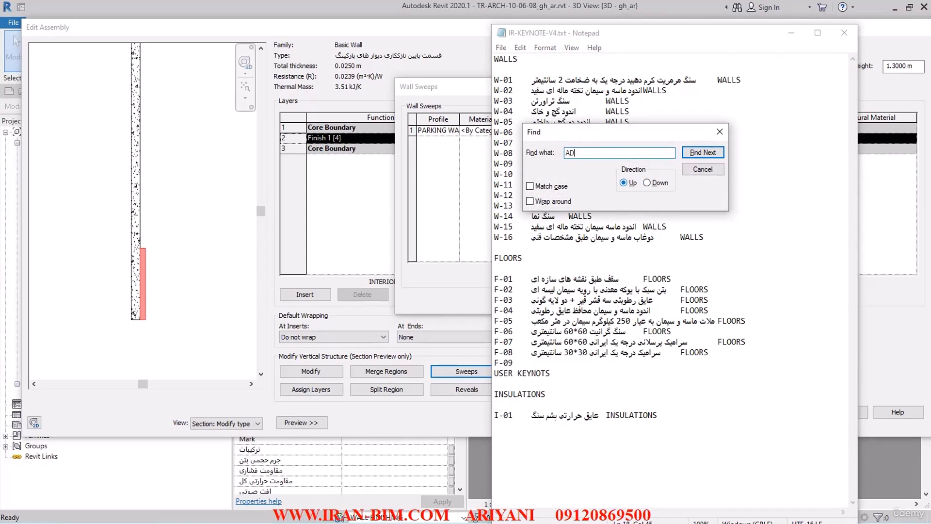
type("VD")
double_click(591, 154)
type("شیری")
left_click(710, 153)
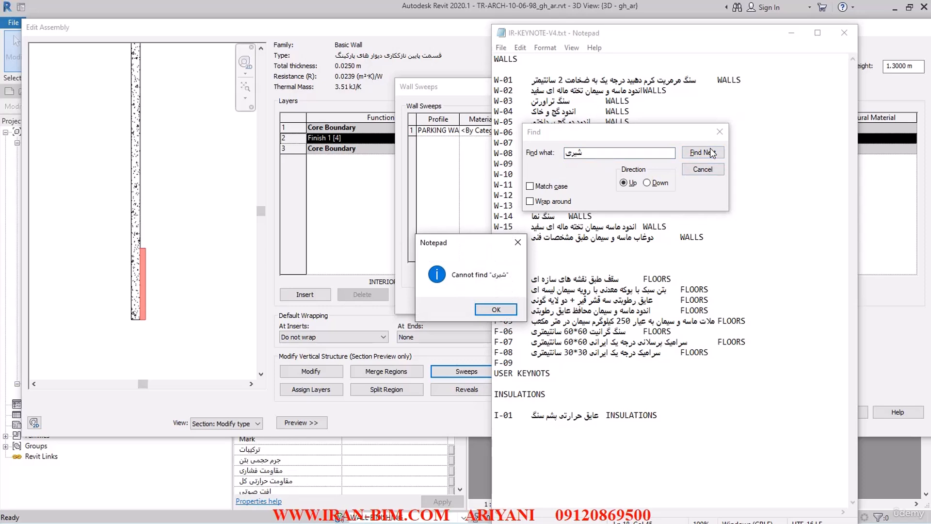
left_click(500, 310)
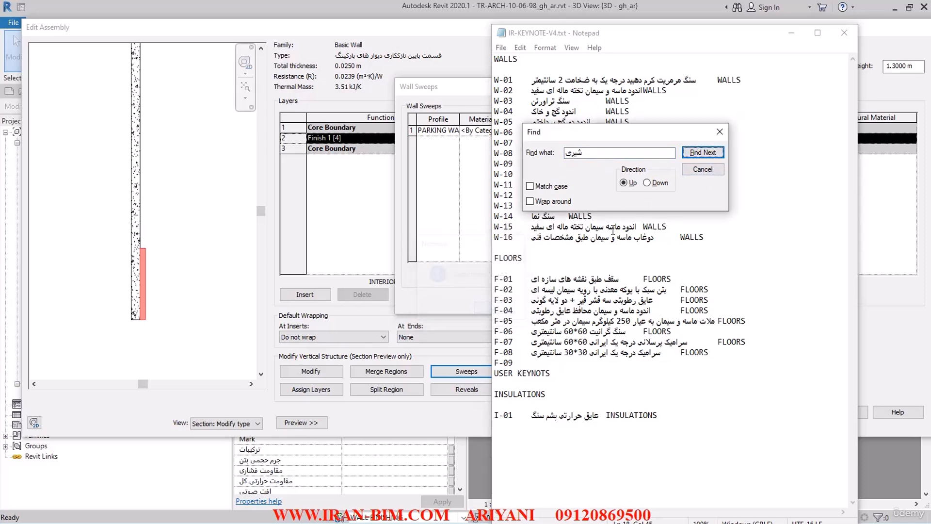
left_click(719, 132)
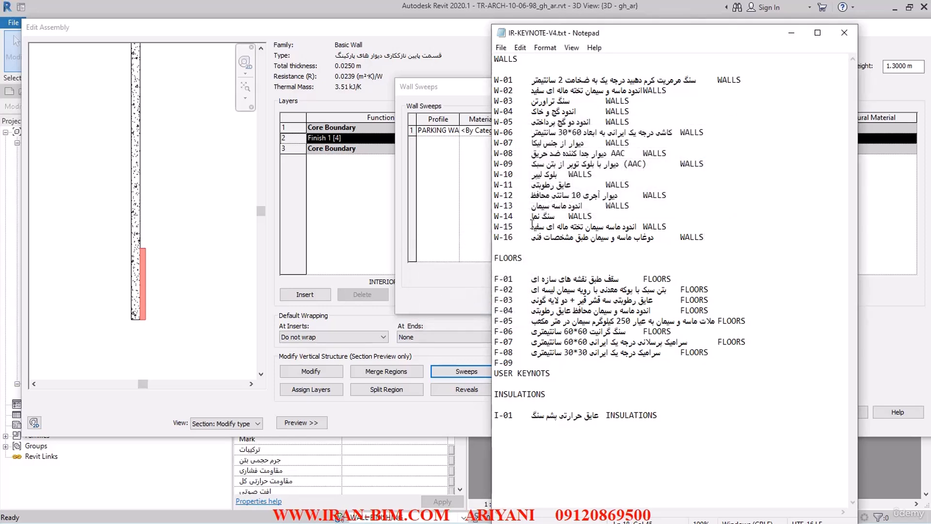
left_click_drag(526, 59, 484, 59)
key("Delete")
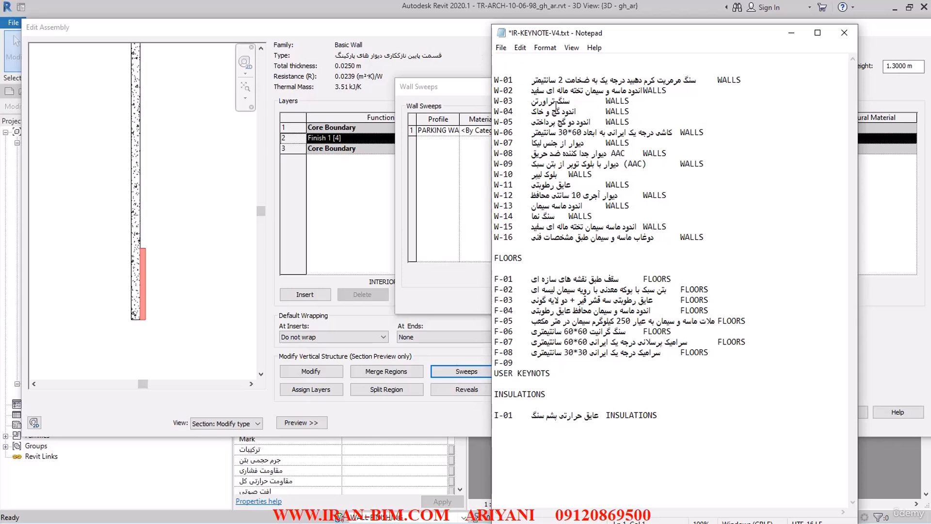
key("ctrl+z")
Step: Add keynote W-17 "قرنیز از سنگ تراورتن شیری" with the parent WALLS below W-16, and save the keynote file
left_click_drag(528, 59, 487, 59)
key("ctrl+c")
left_click(723, 239)
key("Return")
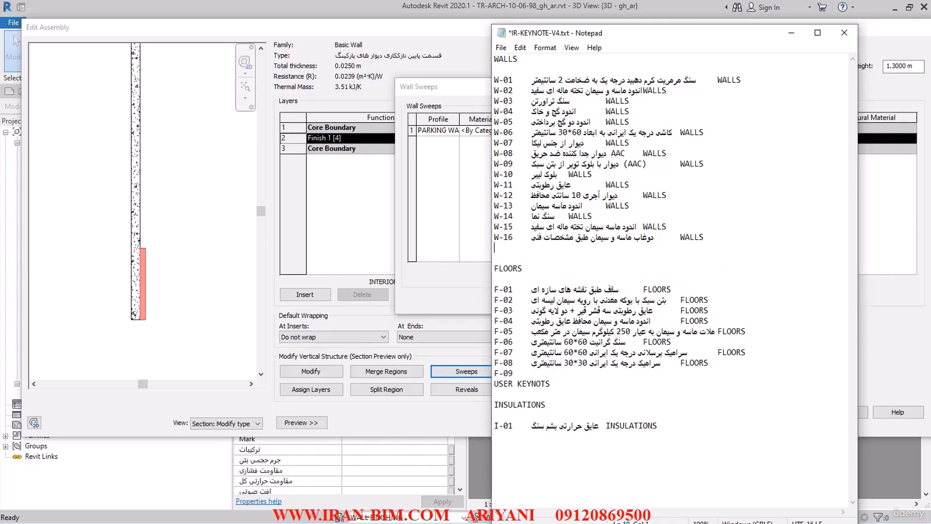
type("W-17\tقرنیز از سنگ تراورتن شیری")
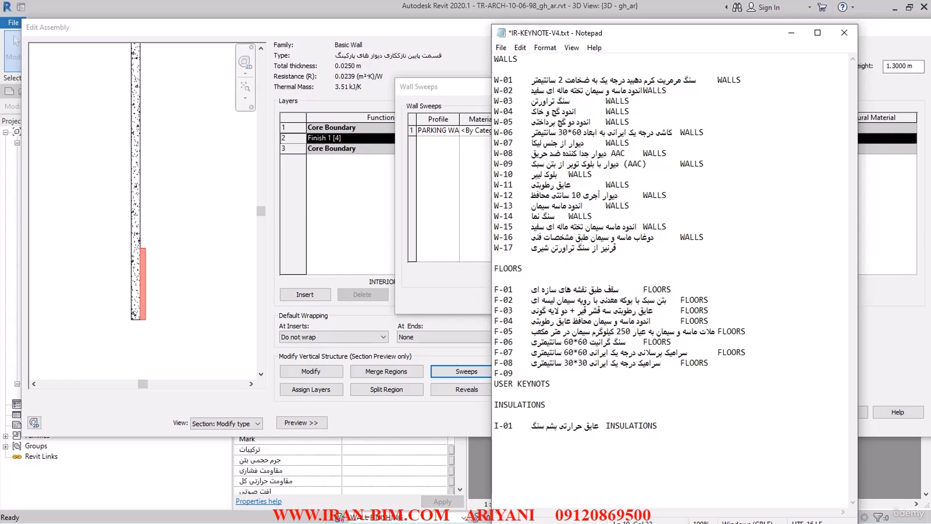
key("ctrl+v")
left_click(501, 48)
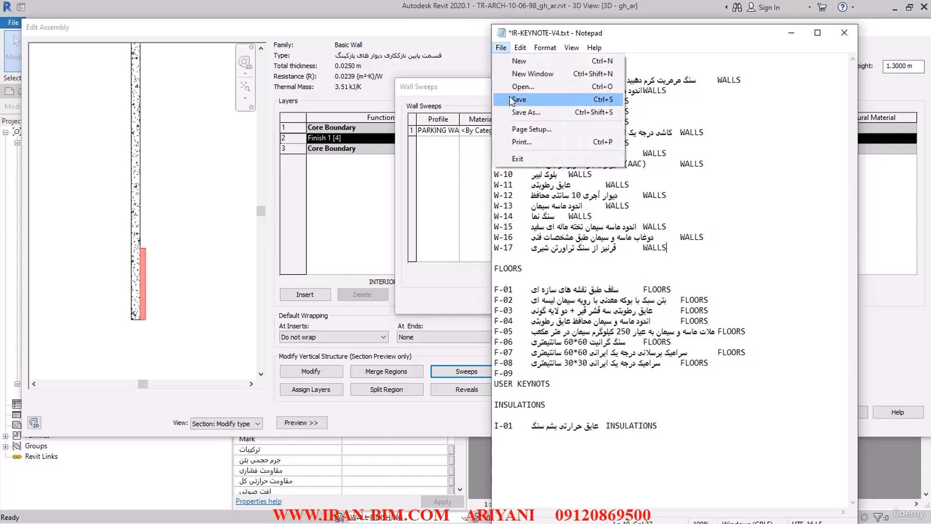
left_click(516, 100)
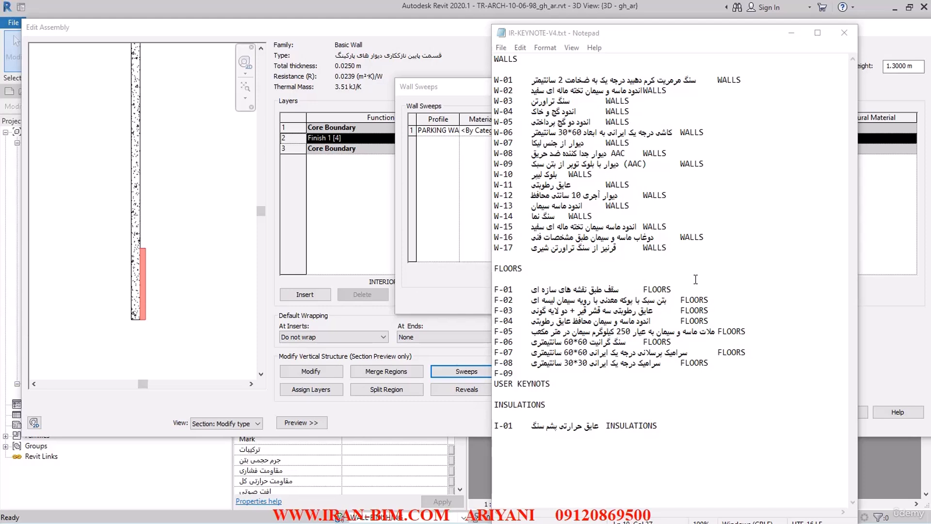
Step: Switch back to Revit, accept the wall sweep settings, and close the wall's assembly and type properties
left_click(430, 88)
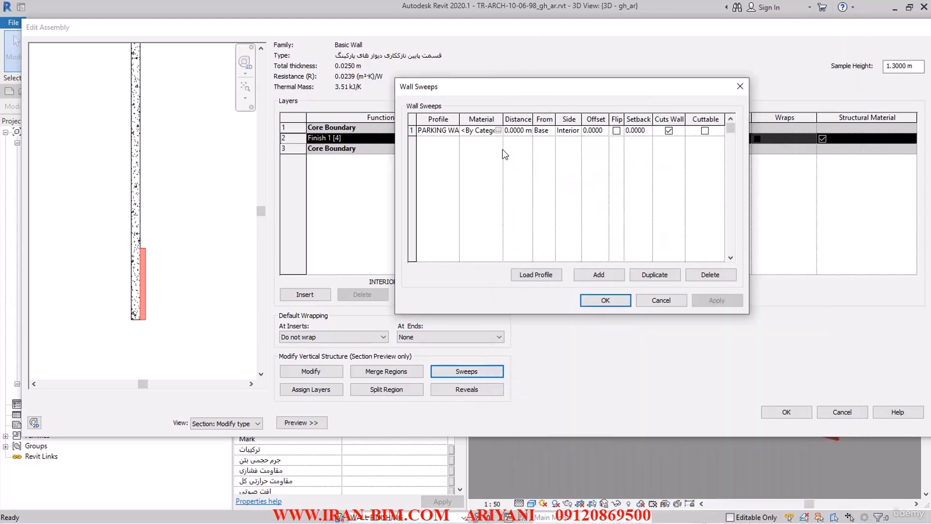
left_click(606, 299)
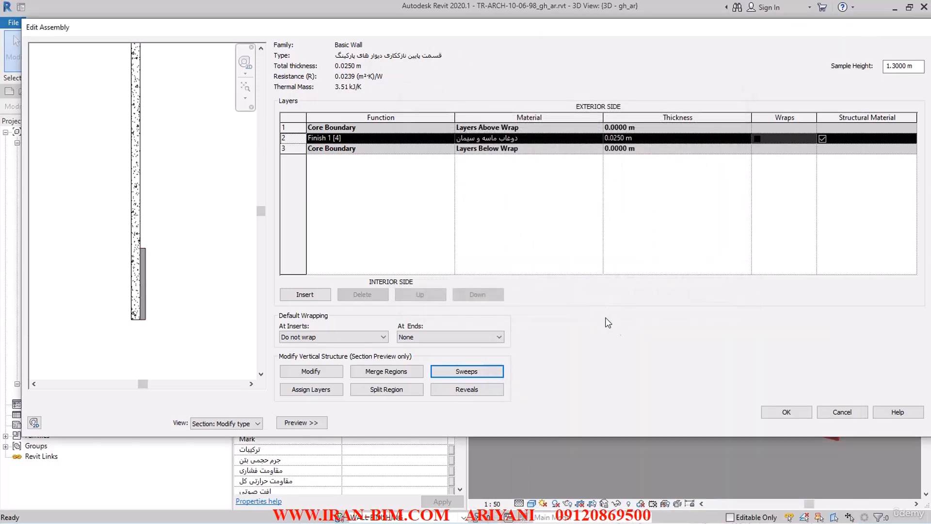
left_click(786, 411)
left_click(786, 418)
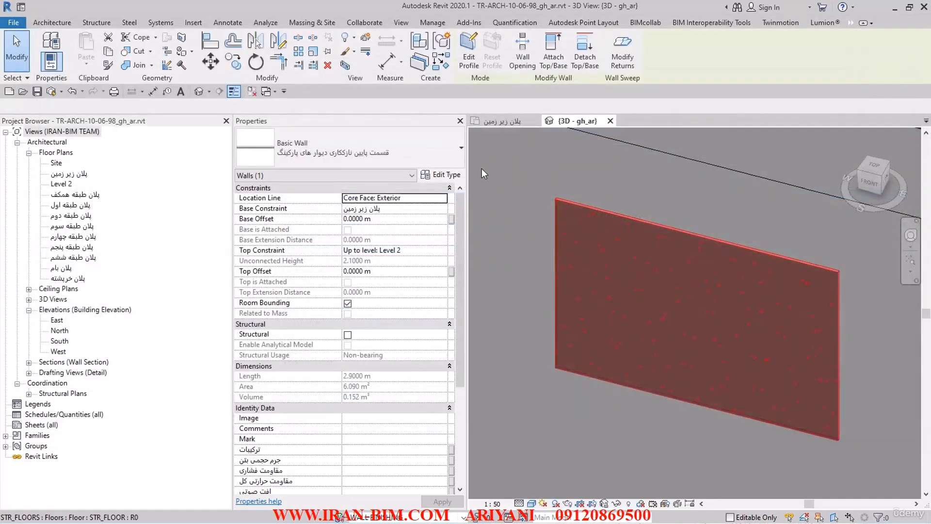
Step: Reload the keynote table from IR-KEYNOTE-V4.txt in the keynoting settings and accept them
left_click(230, 23)
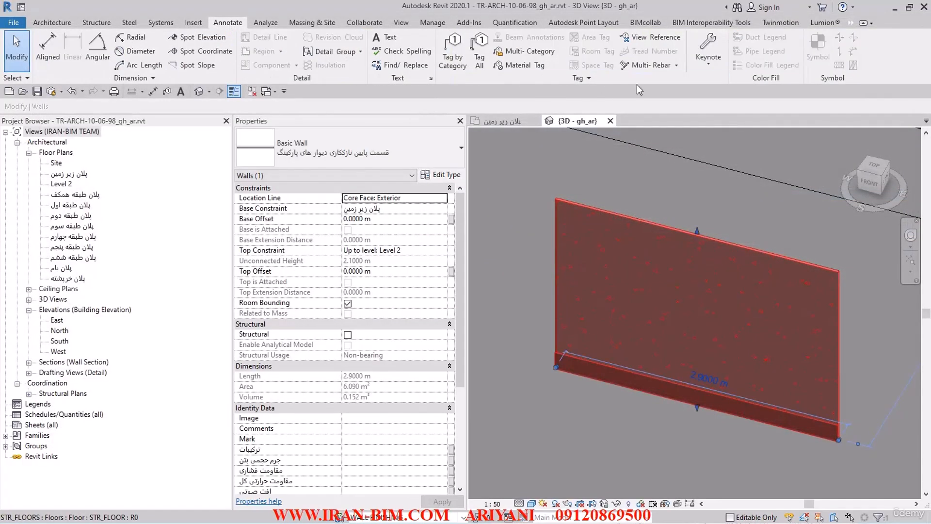
left_click(708, 61)
left_click(715, 156)
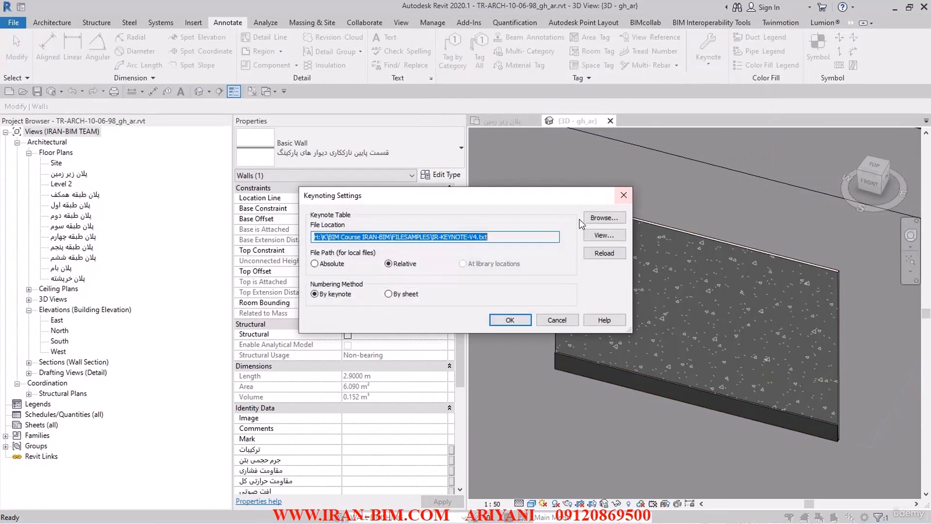
left_click(603, 254)
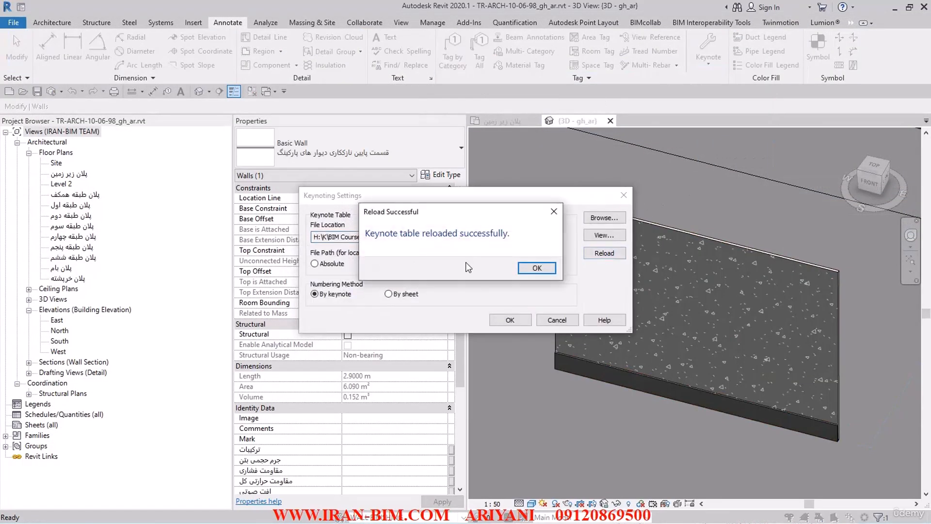
left_click(536, 270)
left_click(509, 320)
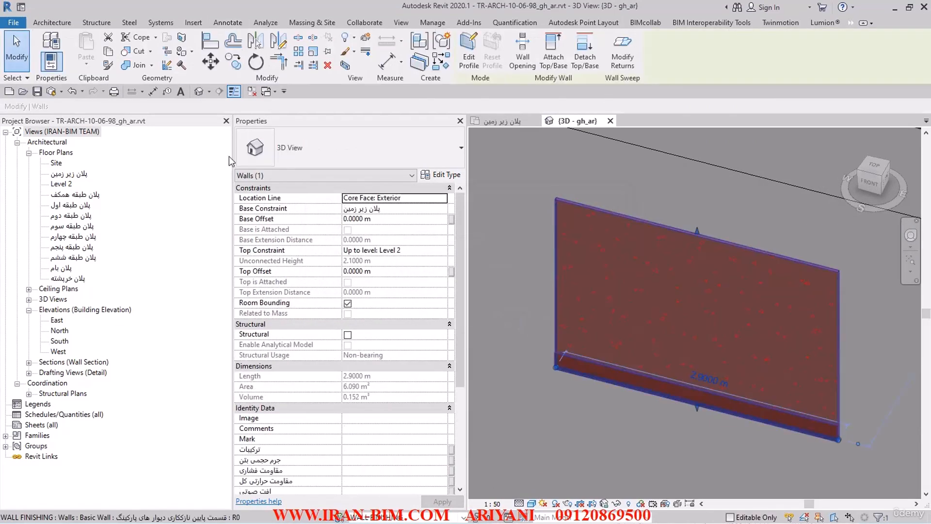
Step: Reopen the wall type's structure and open the material browser for its wall sweep
left_click(57, 44)
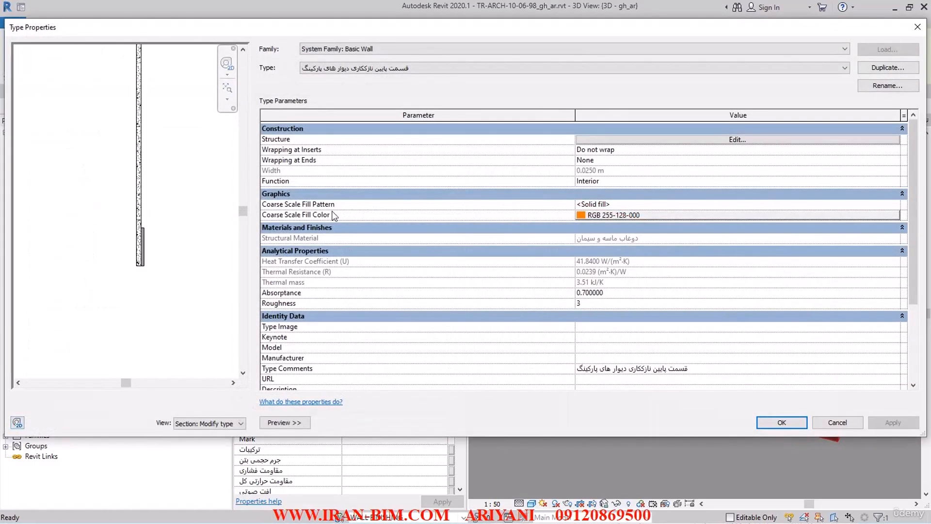
left_click(606, 139)
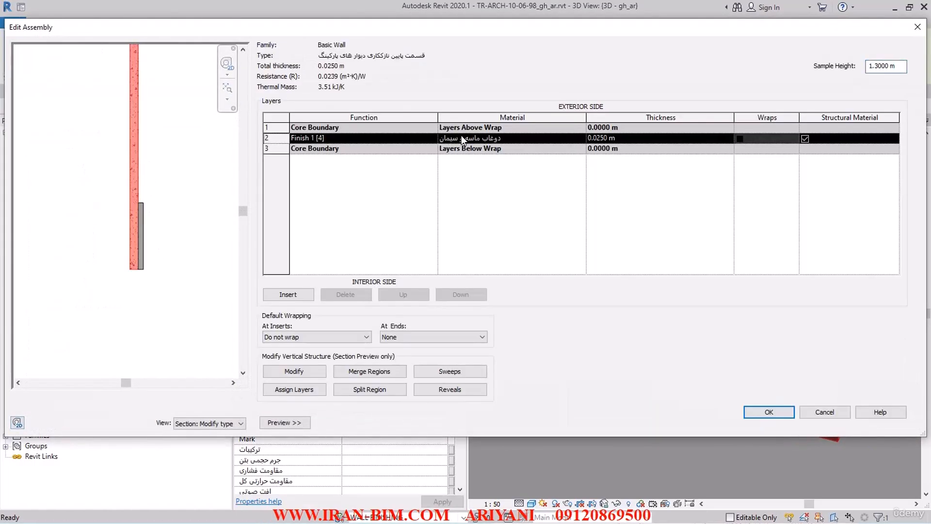
left_click(545, 140)
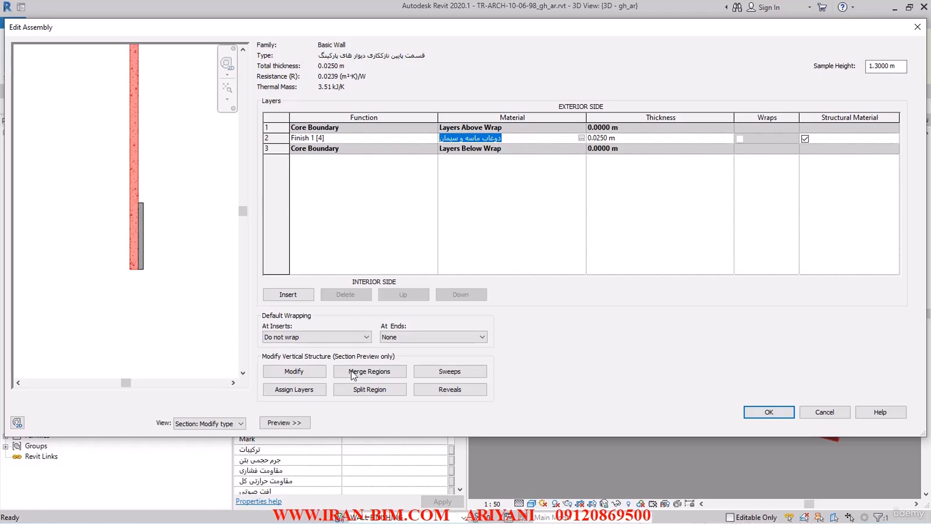
left_click(449, 371)
left_click(474, 131)
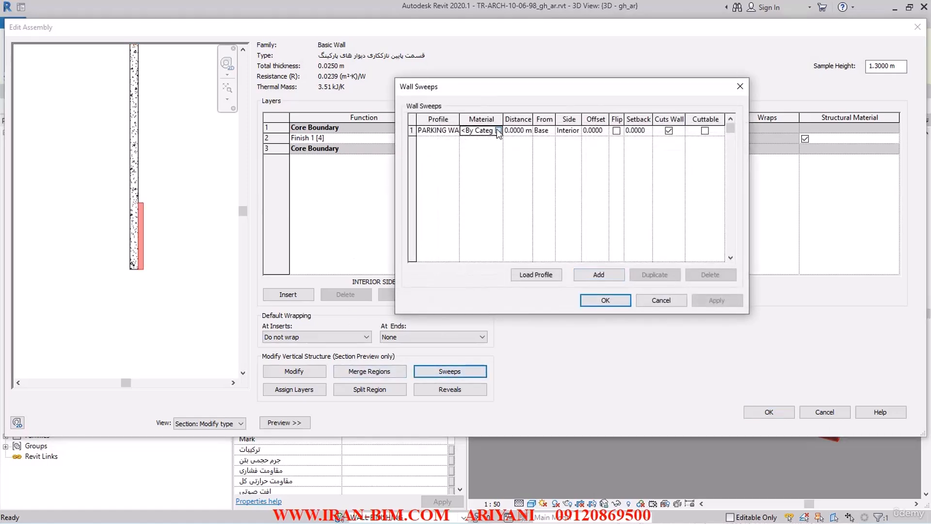
left_click(498, 131)
left_click_drag(325, 40, 480, 38)
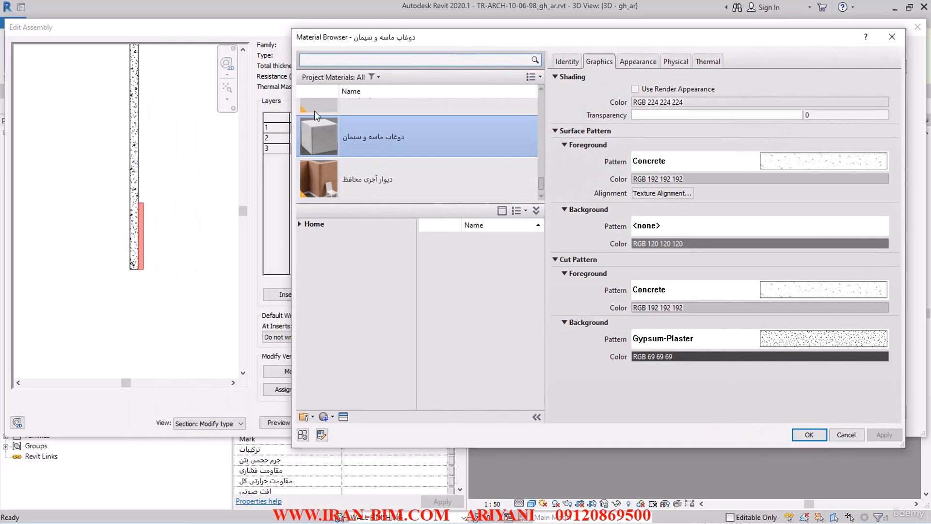
Step: Try to find a travertine material by searching for TRAVERTAN, TARAVERTAN, TERA and TARAV
left_click(314, 61)
type("T")
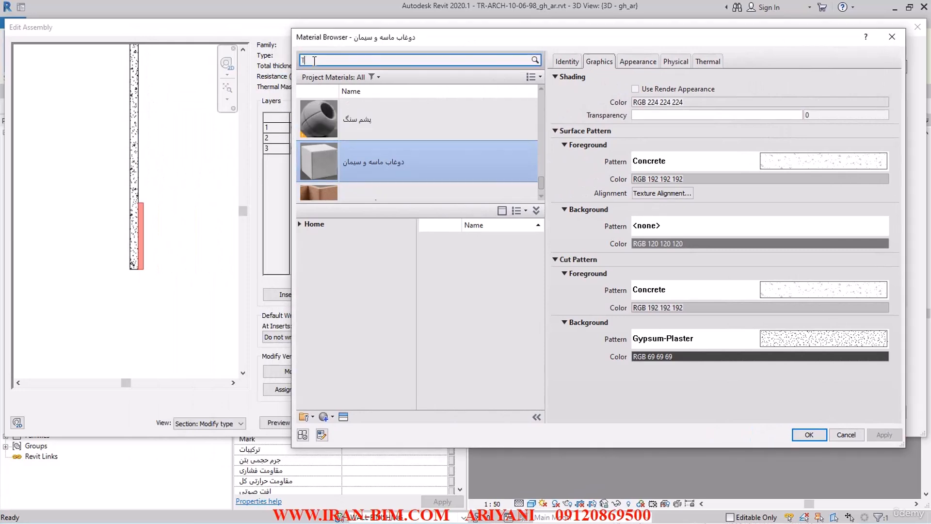
type("RAVERTAN")
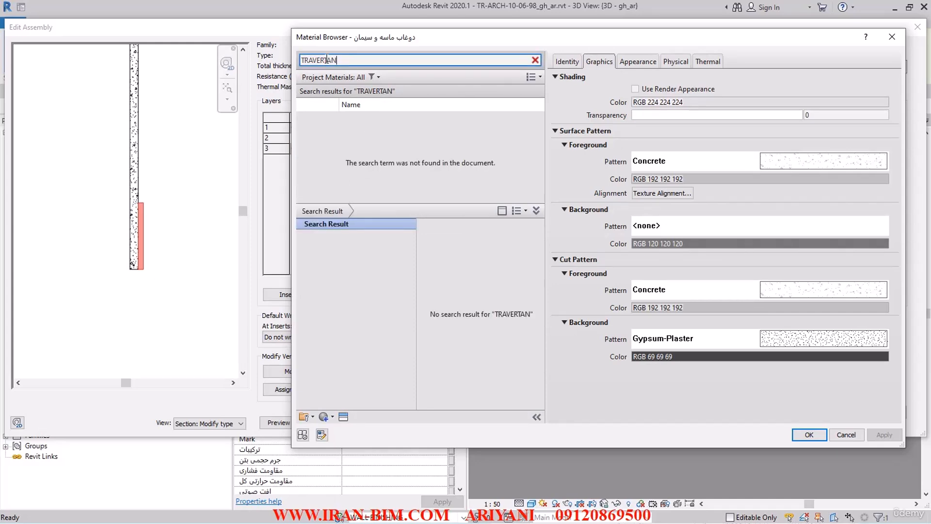
left_click(304, 60)
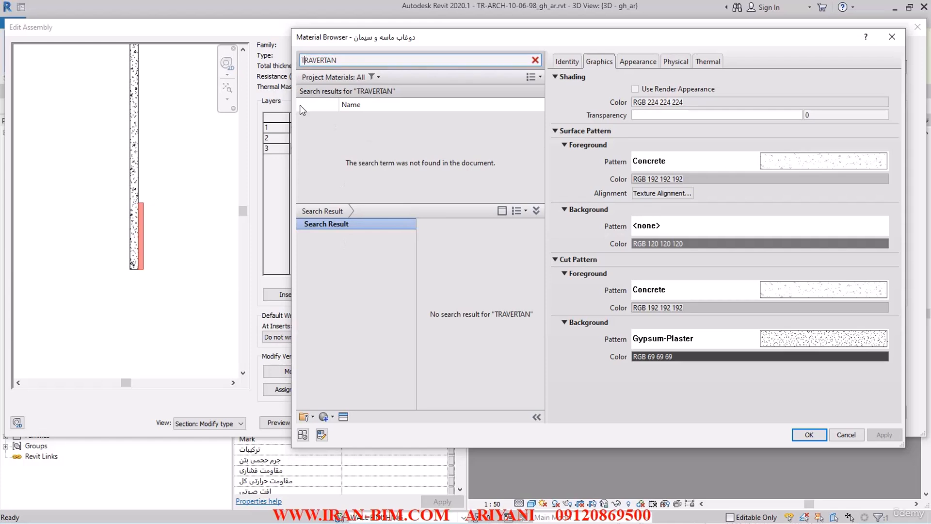
type("A")
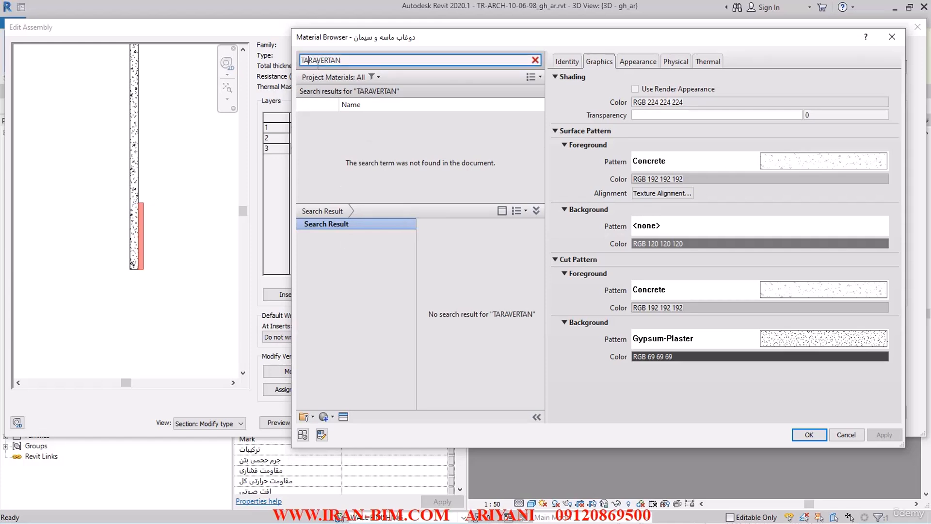
left_click_drag(341, 60, 301, 60)
type("TE")
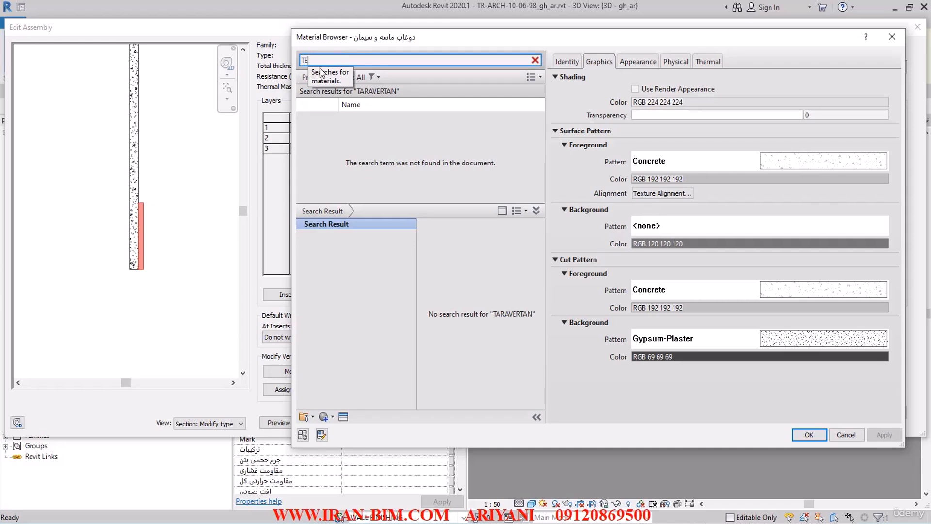
type("RA")
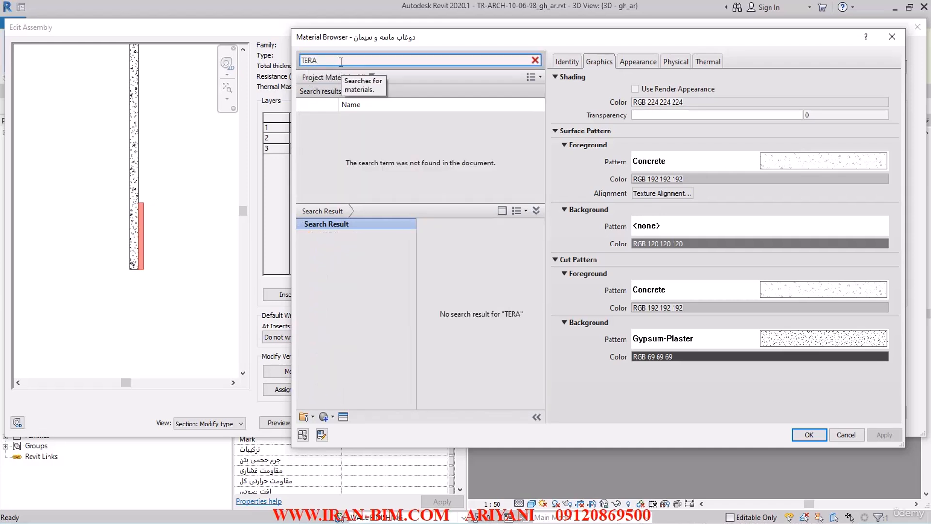
left_click_drag(305, 58, 352, 64)
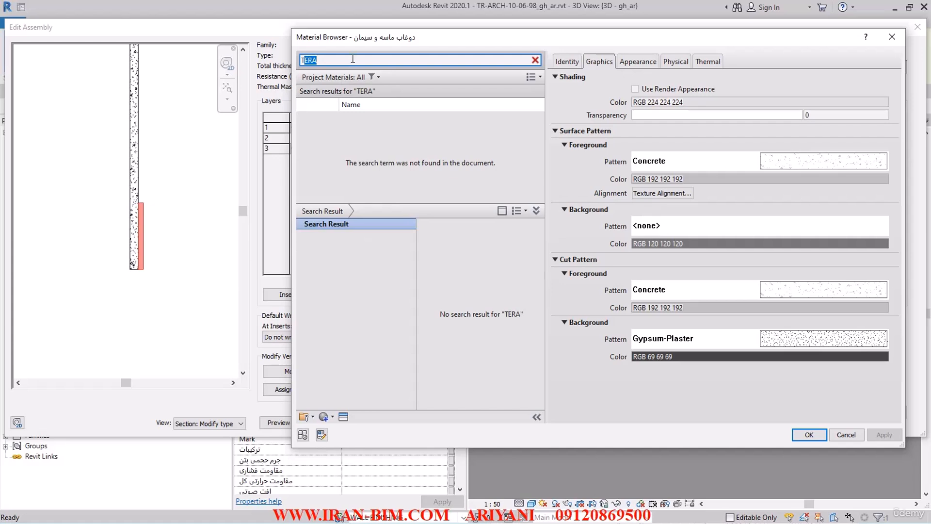
type("ARAV")
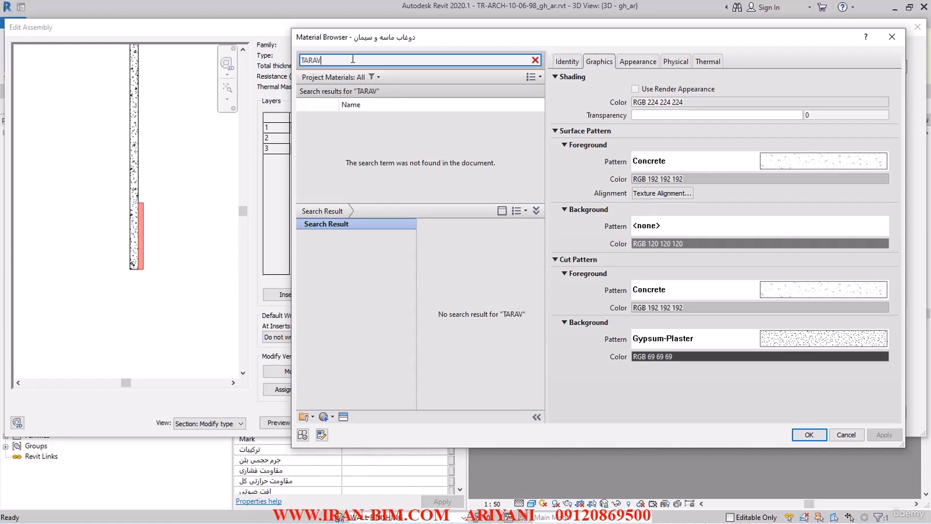
Step: Search the materials for TRAV and add Travertine from the AEC Materials Stone library to the project materials
left_click_drag(322, 58, 277, 35)
type("TRAV")
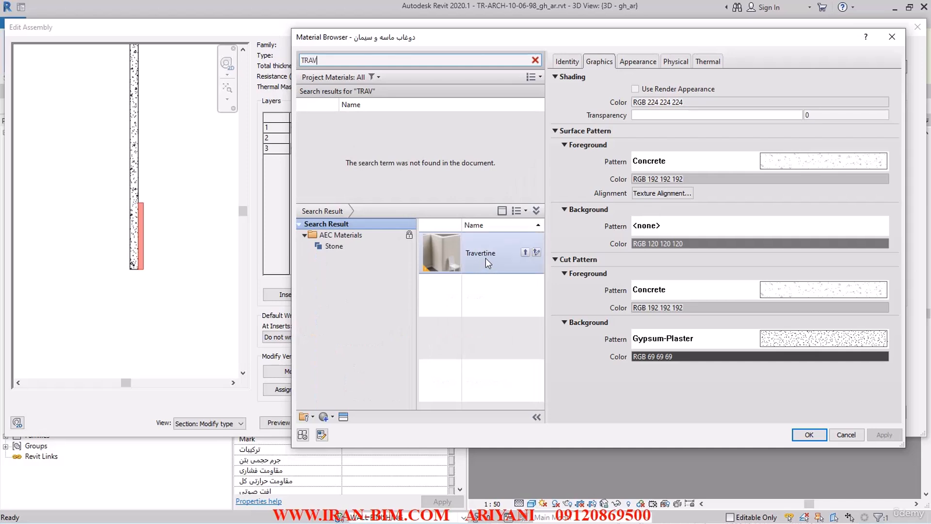
left_click(333, 247)
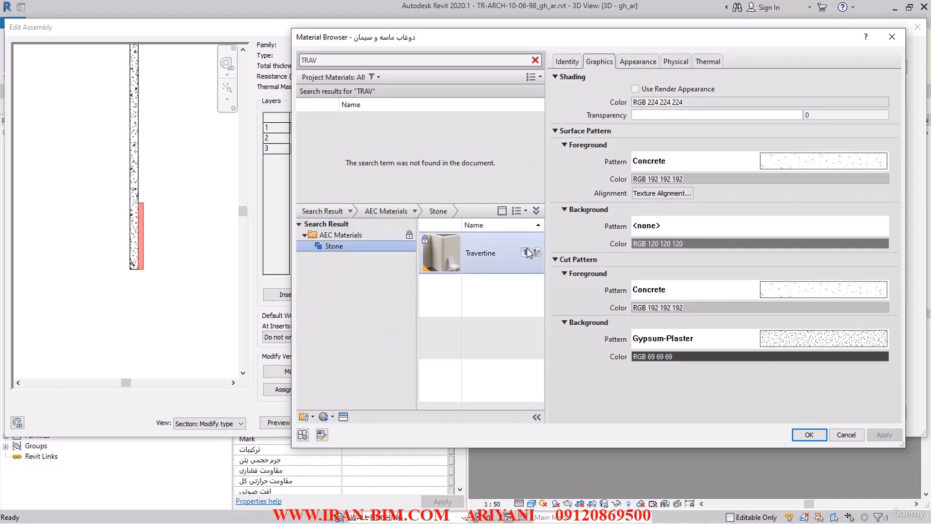
left_click(525, 252)
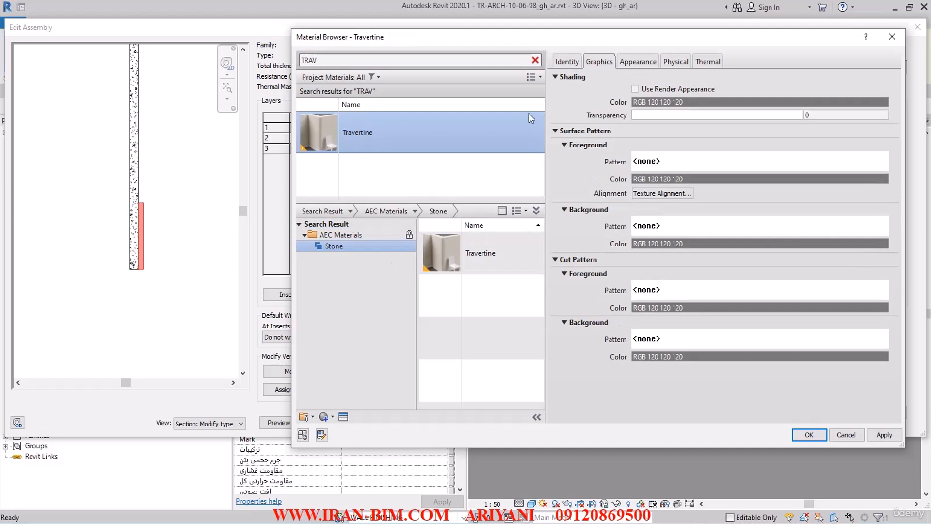
Step: Rename the Travertine material as "سنگ تراورتن"
left_click(571, 63)
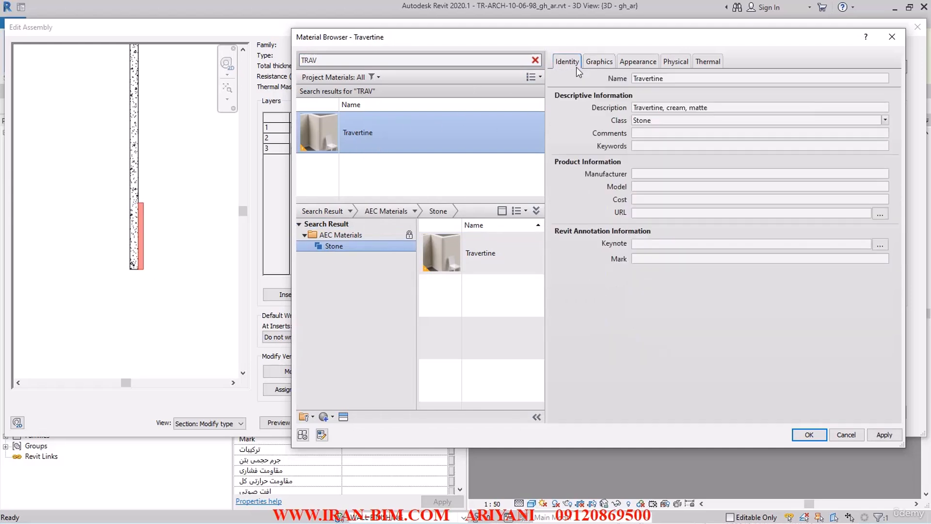
double_click(682, 79)
type("WALLS")
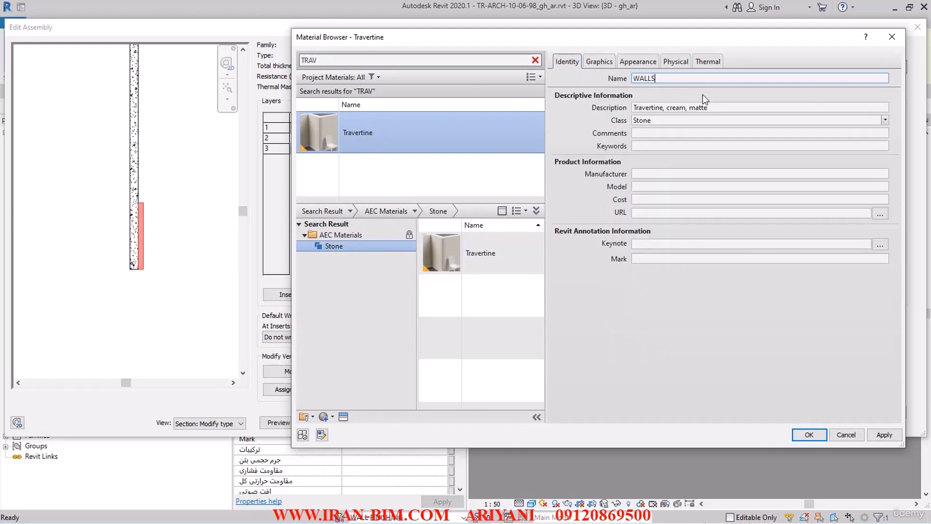
key("ctrl+a")
type("سنگ تراورتن")
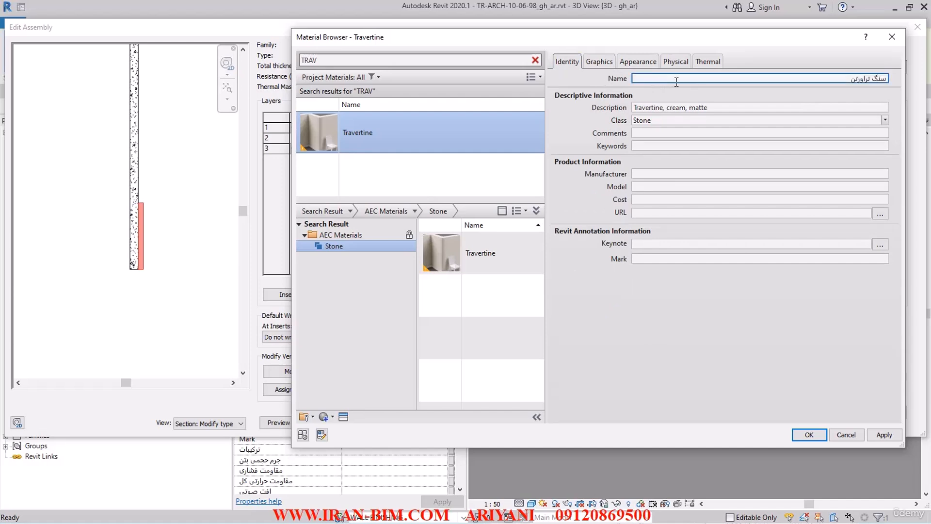
Step: Replace the travertine material's description with "سنگ تراورتن شیری"
left_click(716, 108)
left_click_drag(735, 109, 650, 126)
type("سنگ تر")
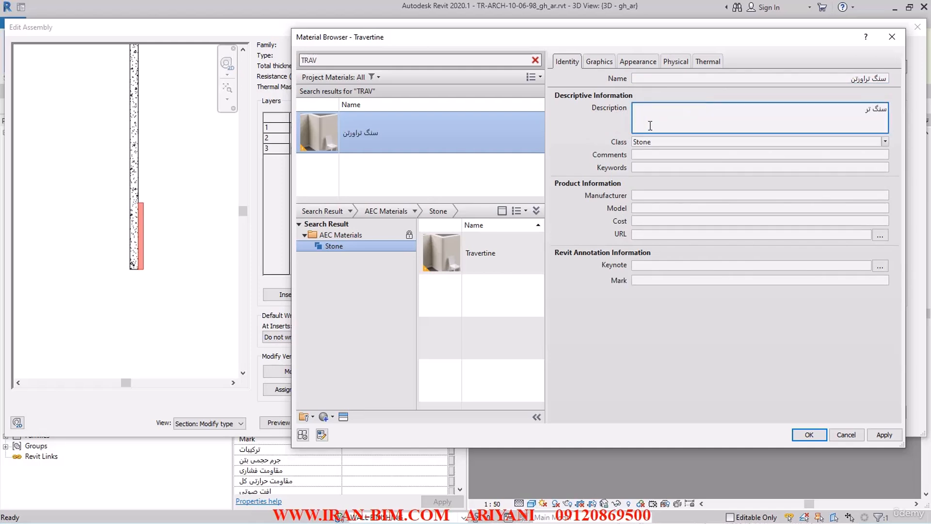
type("اورتن شیری")
key("Tab")
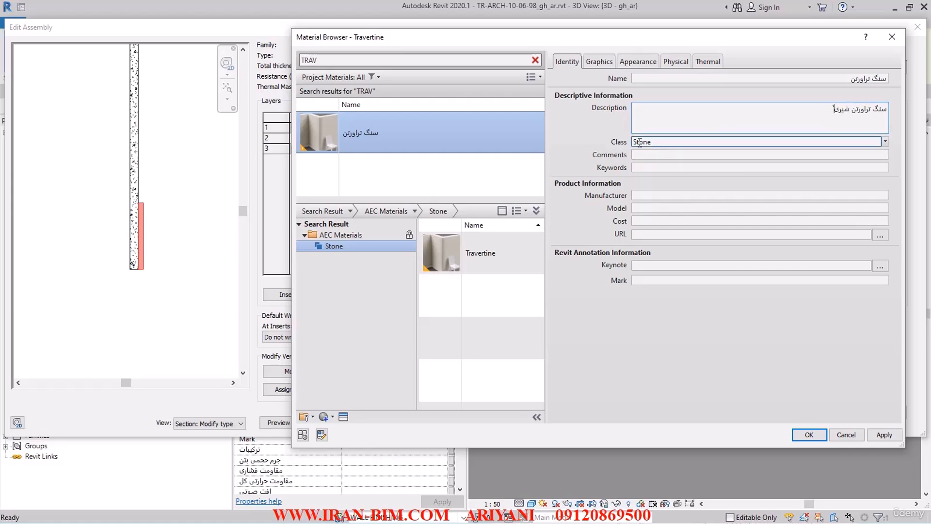
left_click(636, 136)
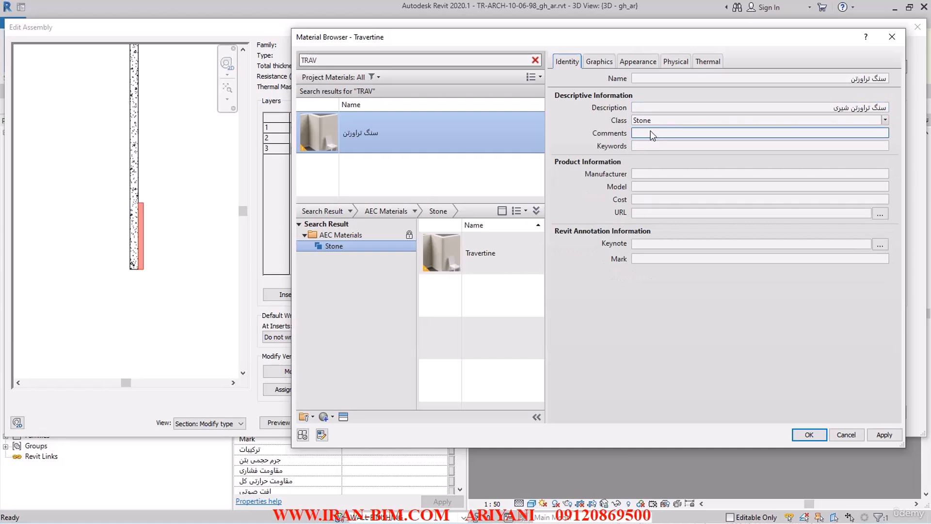
Step: Assign keynote W-17 from the WALLS group to the travertine material
left_click(880, 244)
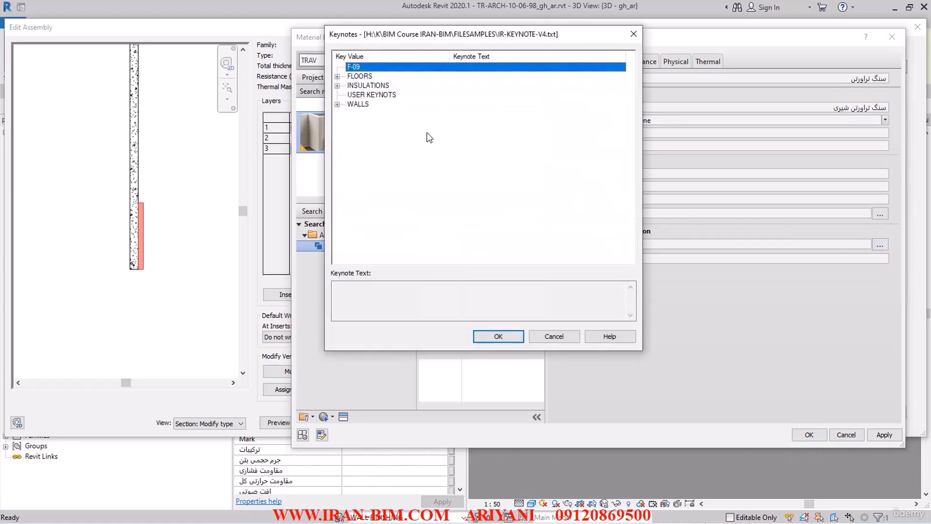
left_click(337, 104)
left_click(478, 253)
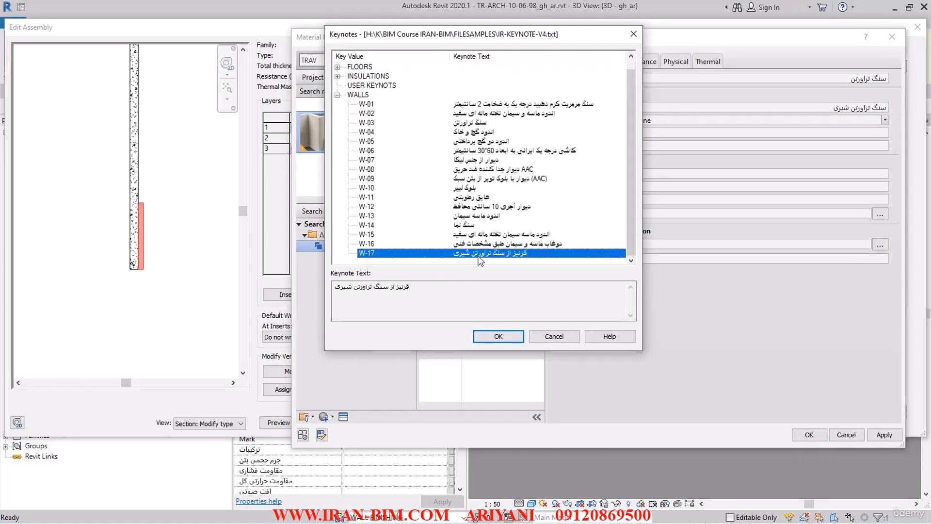
left_click(494, 336)
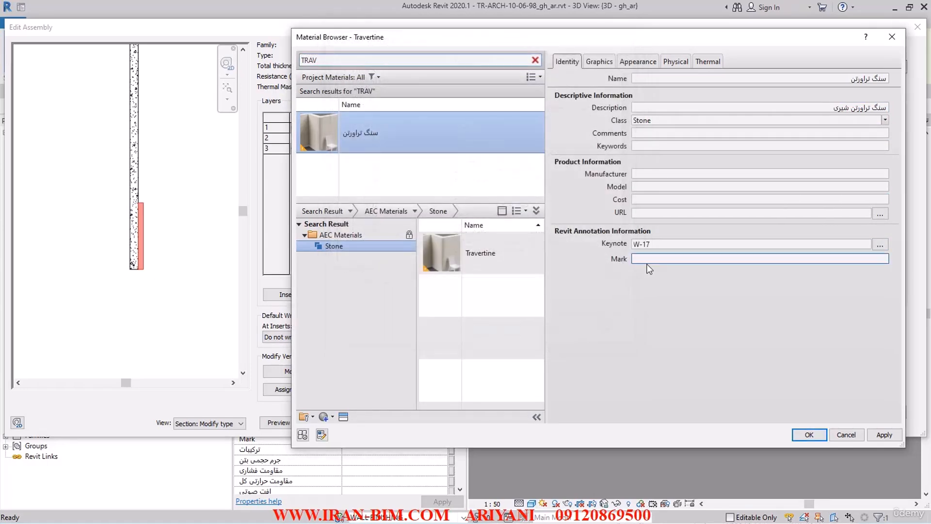
Step: Copy the material's name "سنگ تراورتن" into its Mark and apply the identity changes
left_click(871, 79)
key("ctrl+c")
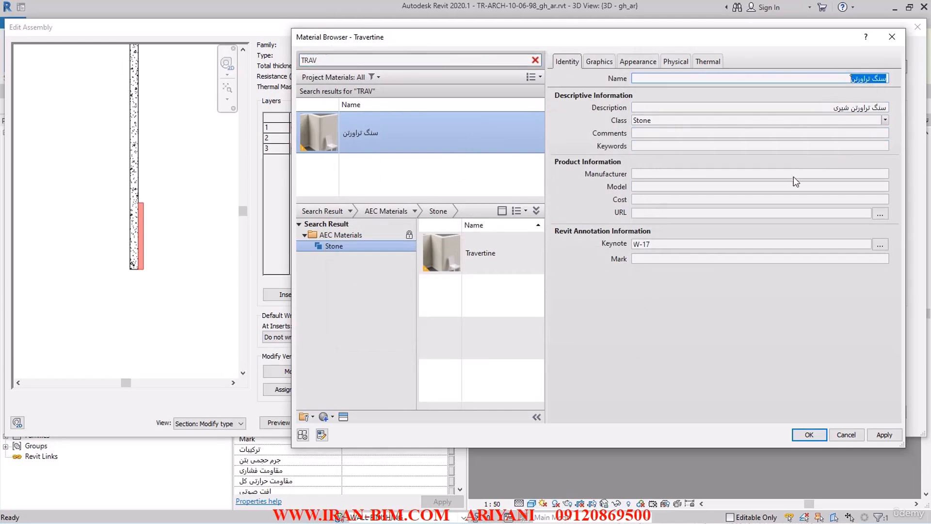
left_click(665, 259)
key("ctrl+v")
left_click(732, 344)
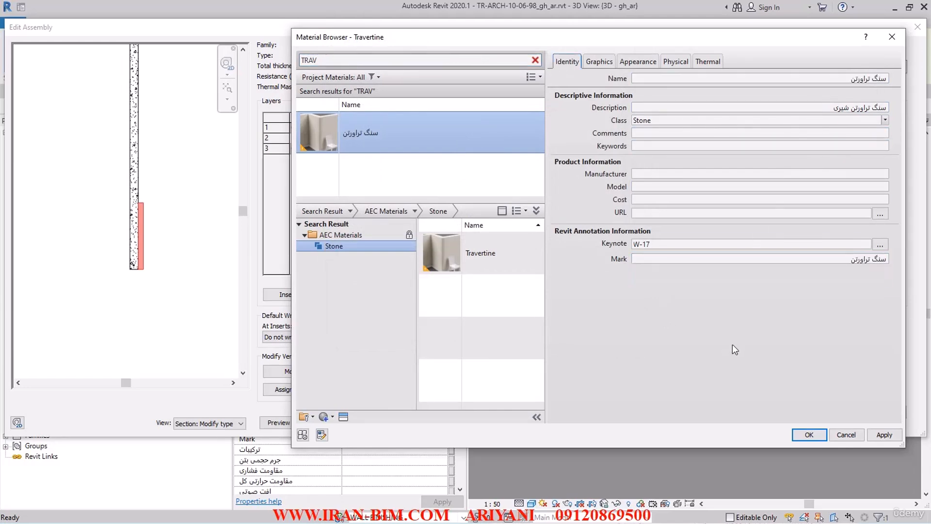
left_click(879, 435)
Step: Open the replacement assets for the travertine material's appearance and search them for TRAVE
left_click(598, 62)
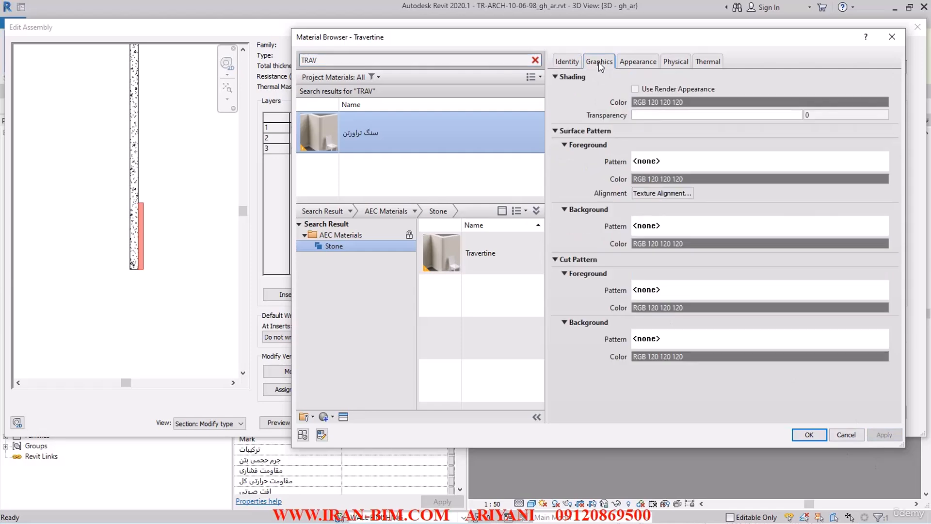
left_click(639, 60)
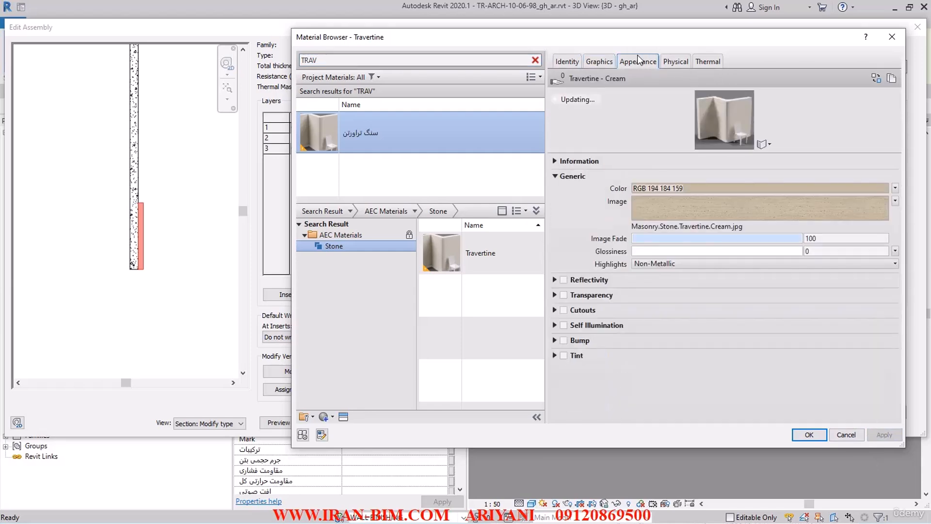
left_click(875, 79)
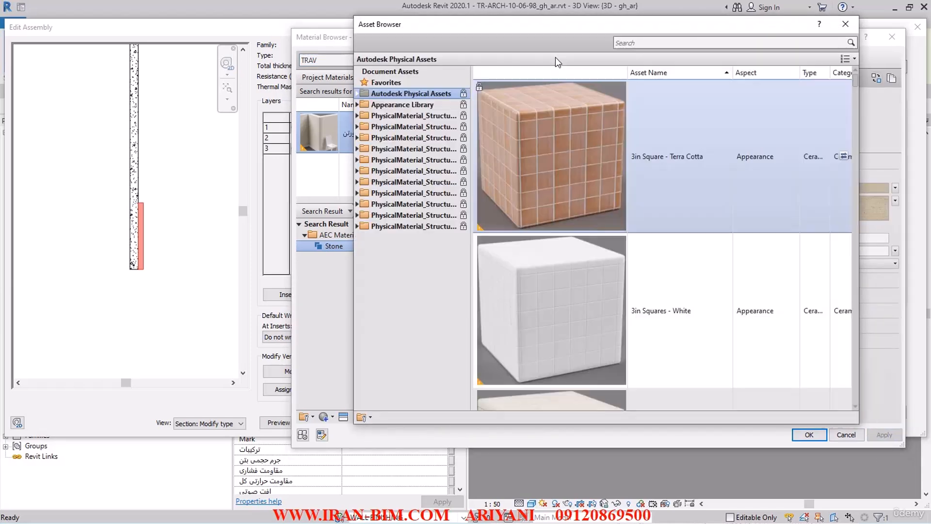
left_click_drag(607, 25, 649, 27)
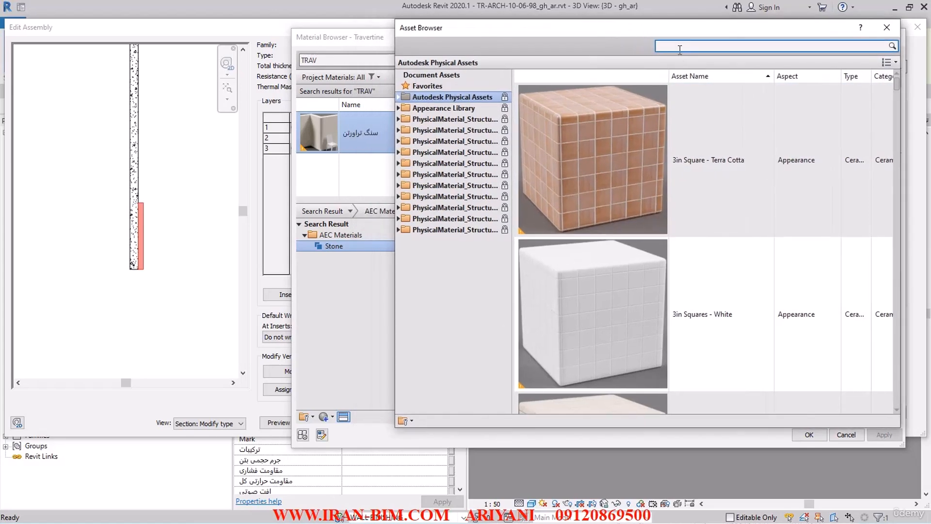
left_click_drag(626, 28, 740, 41)
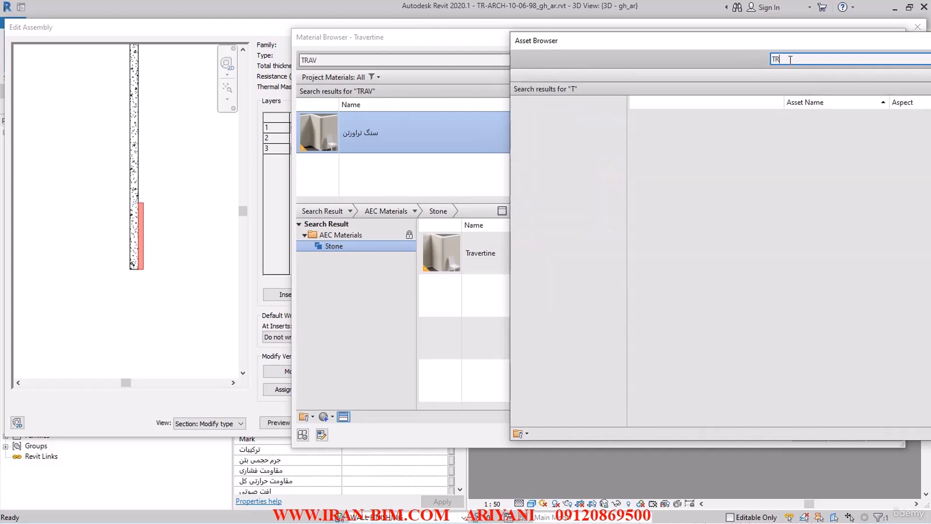
type("AVE")
left_click_drag(760, 42, 555, 29)
left_click(580, 205)
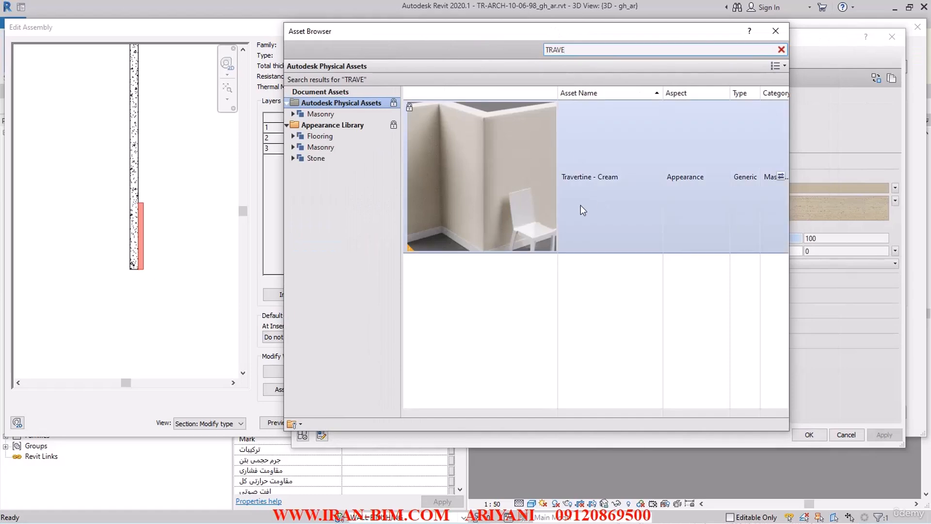
Step: Compare the travertine appearances in the Stone and Masonry categories, then close the asset browser without replacing the appearance
left_click(317, 159)
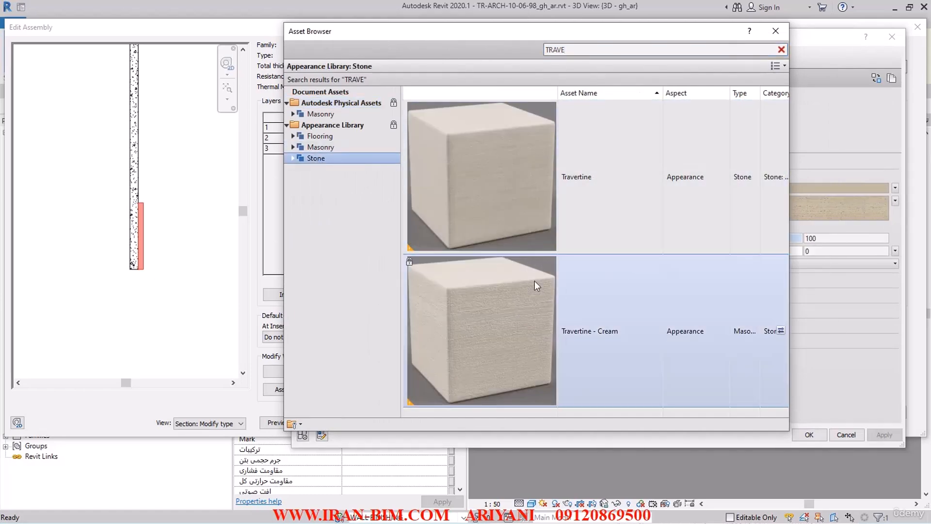
left_click(316, 146)
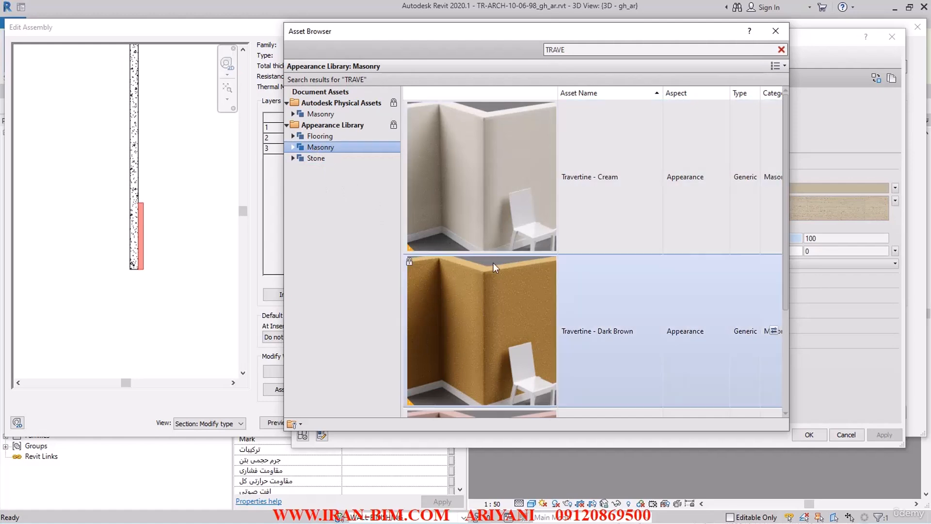
scroll(500, 271, "down", 3)
left_click(320, 114)
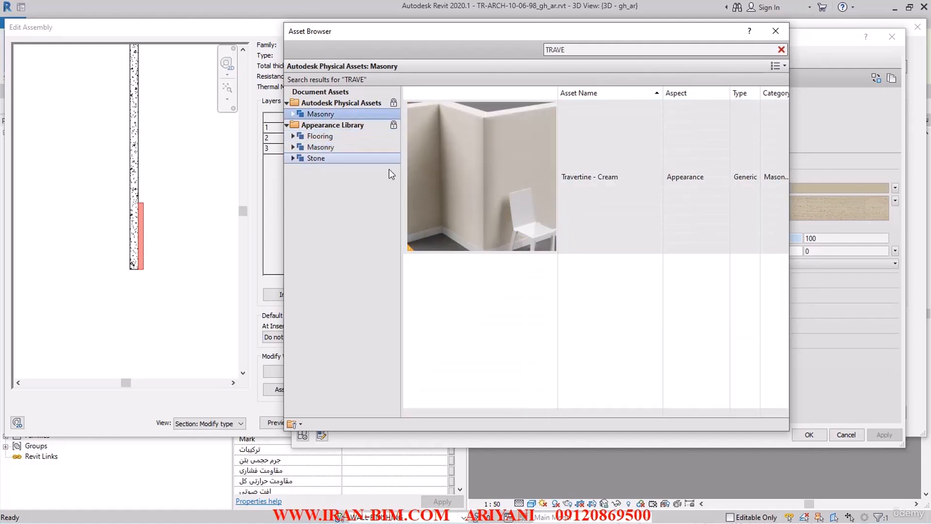
left_click(320, 147)
left_click(318, 158)
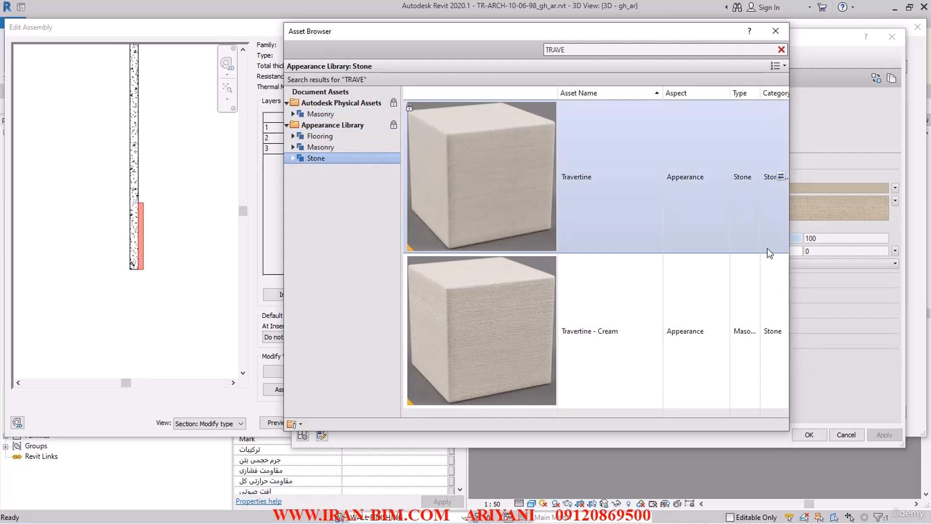
left_click(776, 31)
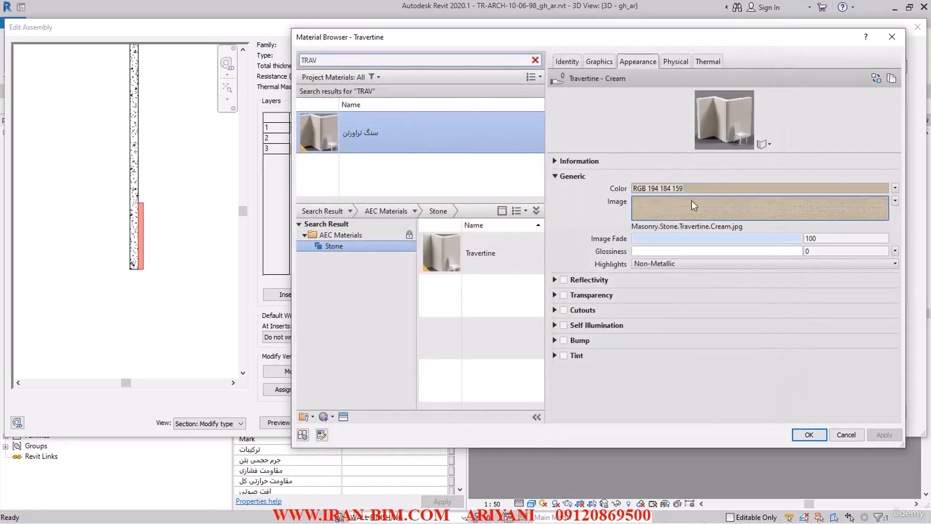
Step: Set the travertine material's shading to use its render appearance
left_click(611, 62)
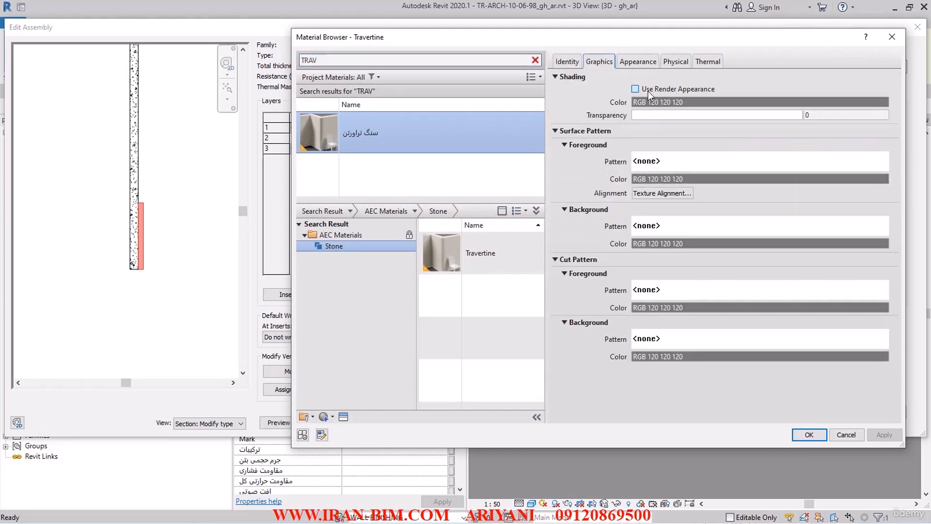
left_click(647, 90)
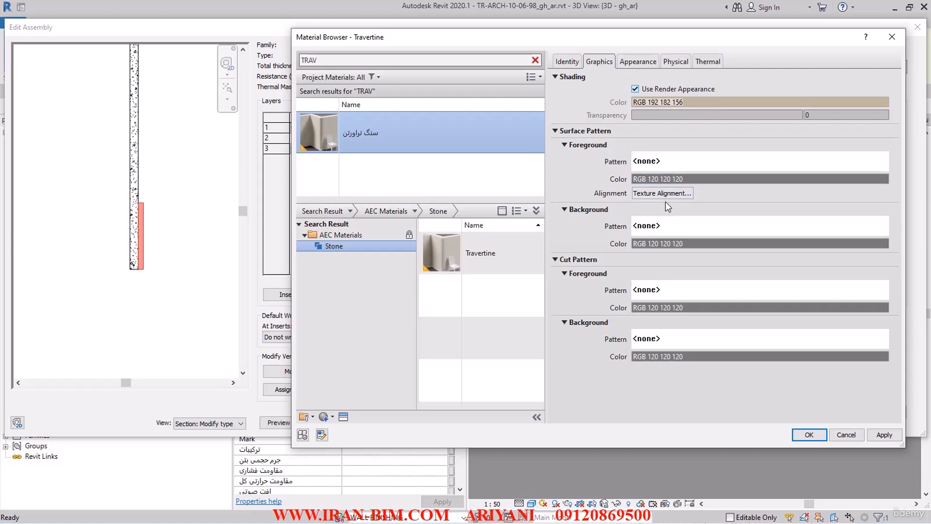
Step: Check the travertine material's identity data, then accept the material and the wall sweep
left_click(566, 62)
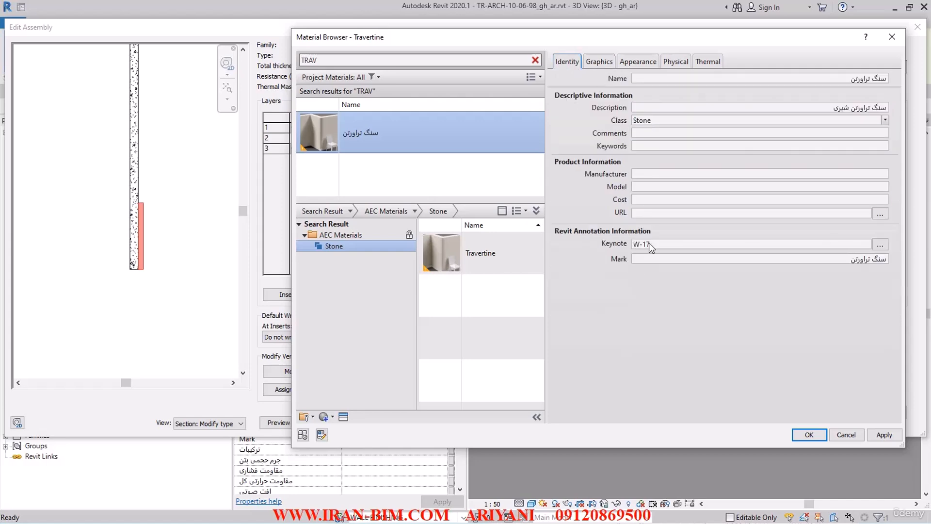
left_click(809, 435)
left_click(610, 300)
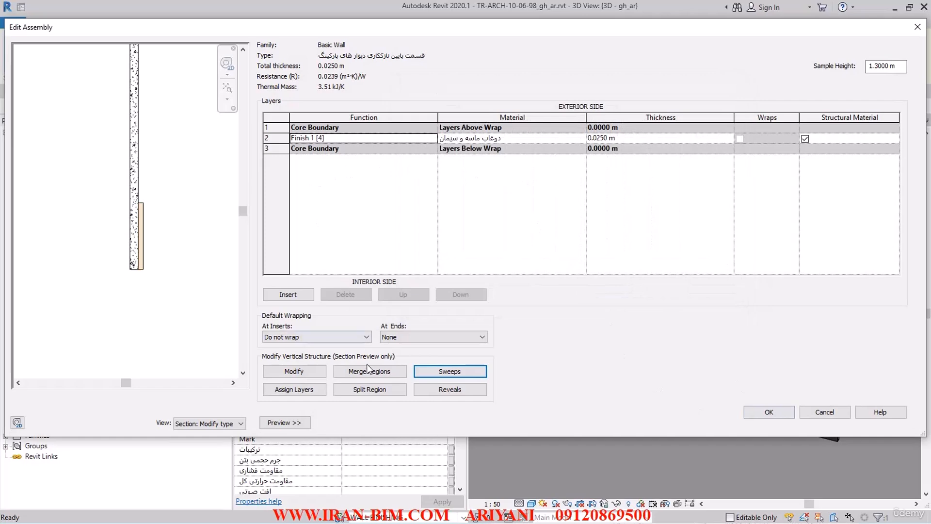
Step: Reopen the wall sweeps, duplicate the travertine sweep, and widen the Profile column to read both full profile names
left_click(449, 371)
left_click(414, 129)
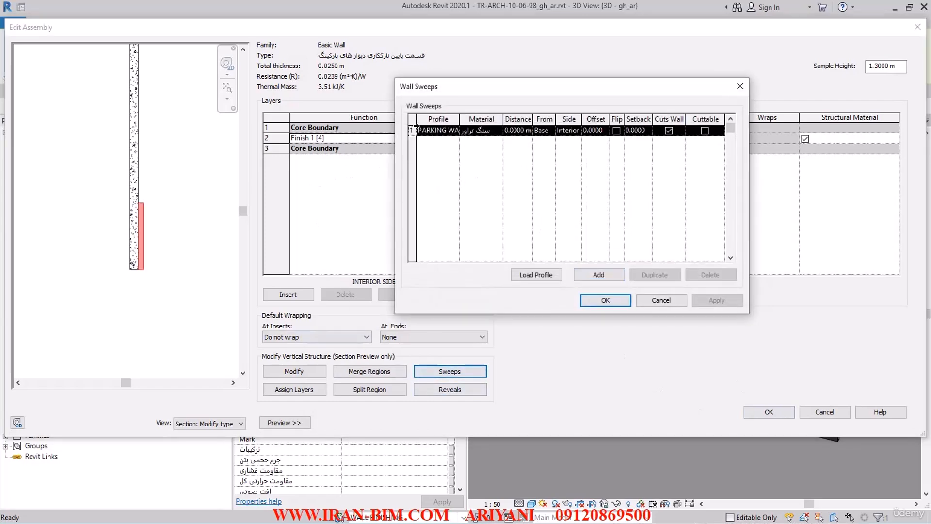
left_click(658, 276)
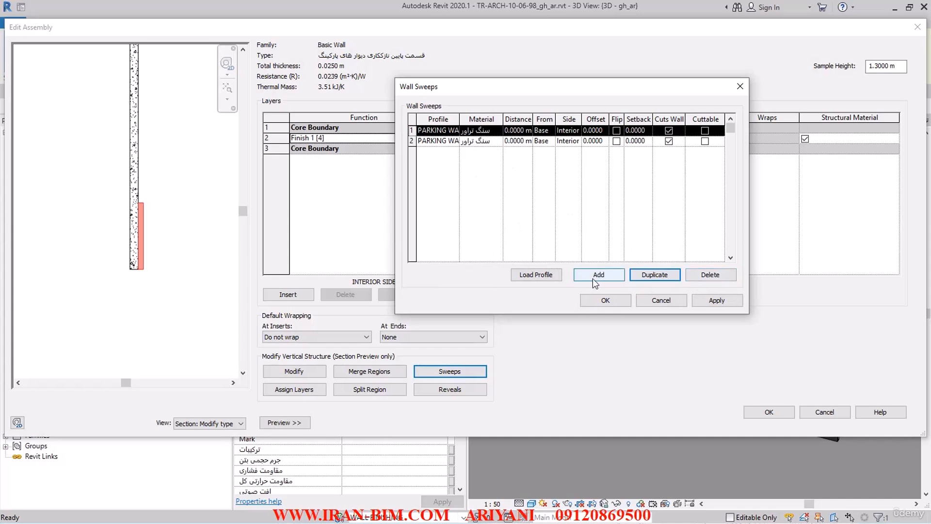
left_click(412, 142)
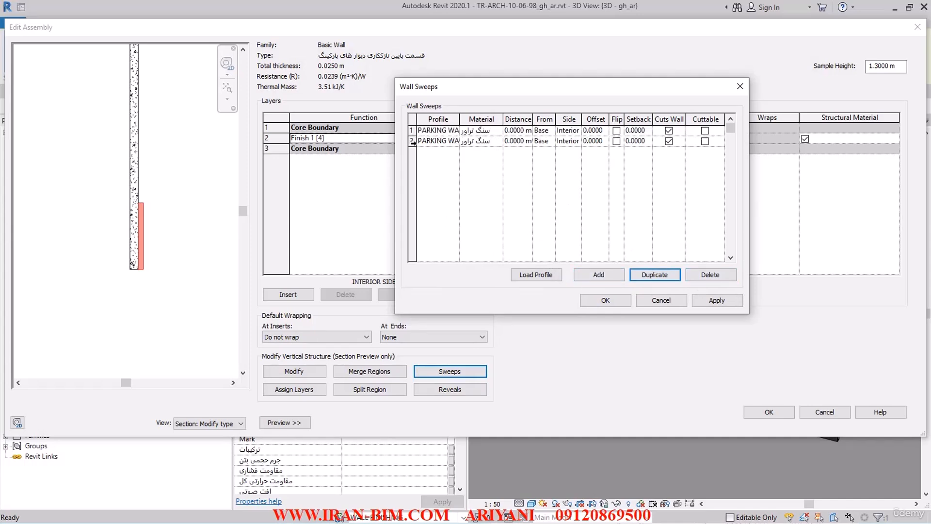
left_click_drag(459, 115, 531, 118)
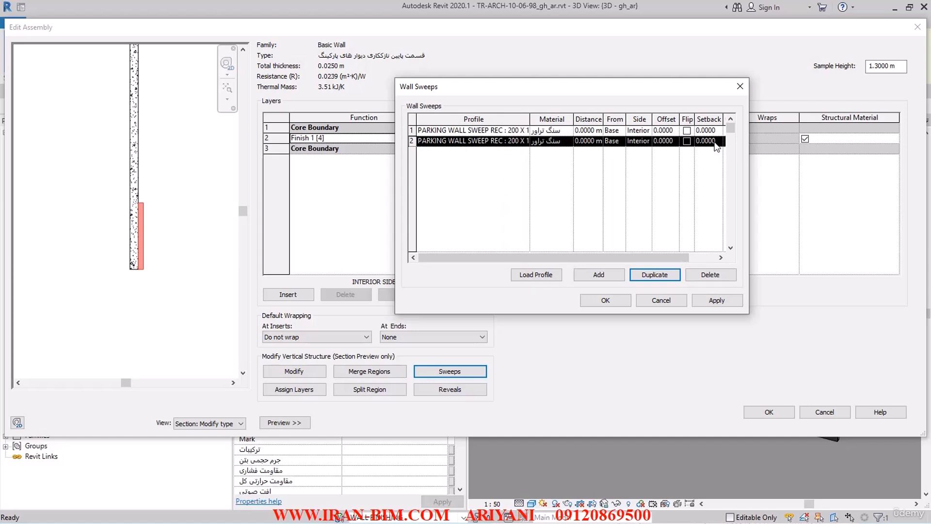
left_click_drag(530, 119, 570, 129)
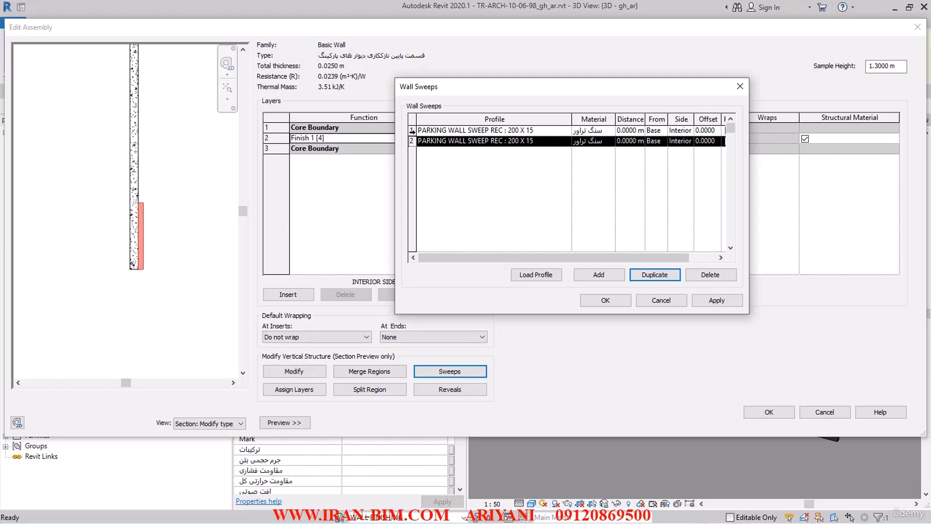
left_click(412, 131)
left_click(411, 142)
Step: Set the first sweep's profile to PARKING WALL SWEEP REC WITH FILLET : 900 X 20
left_click(544, 131)
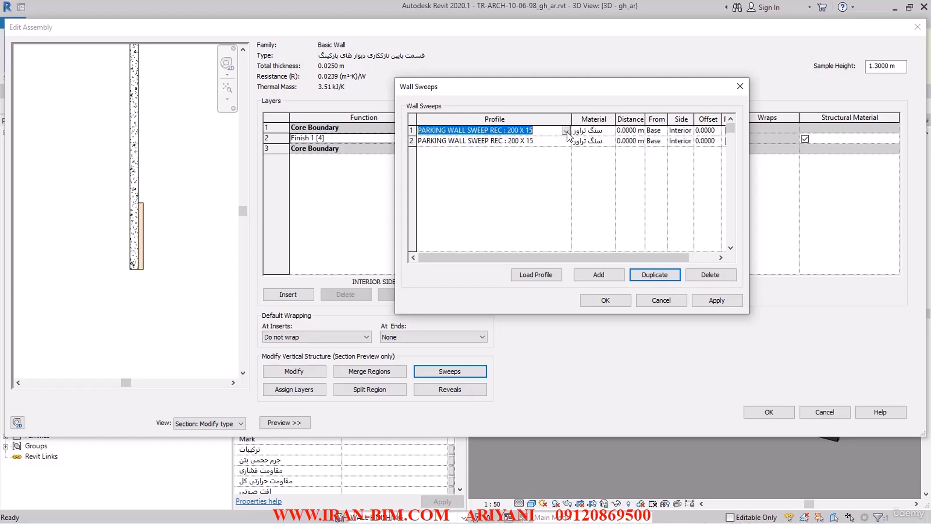
left_click(566, 131)
left_click(550, 187)
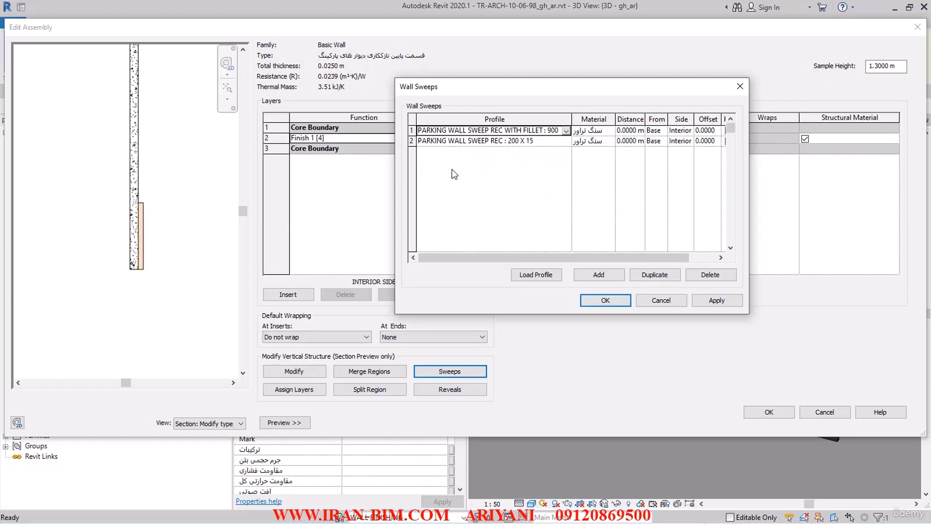
Step: Set the first sweep's distance from the base to 0.2 m and apply it with the wall preview in view
left_click_drag(397, 86, 325, 73)
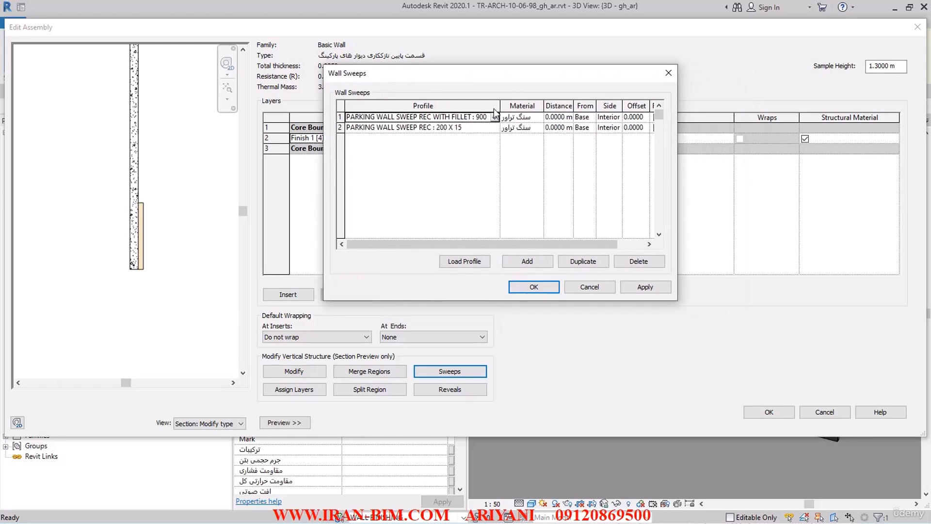
left_click_drag(500, 105, 398, 105)
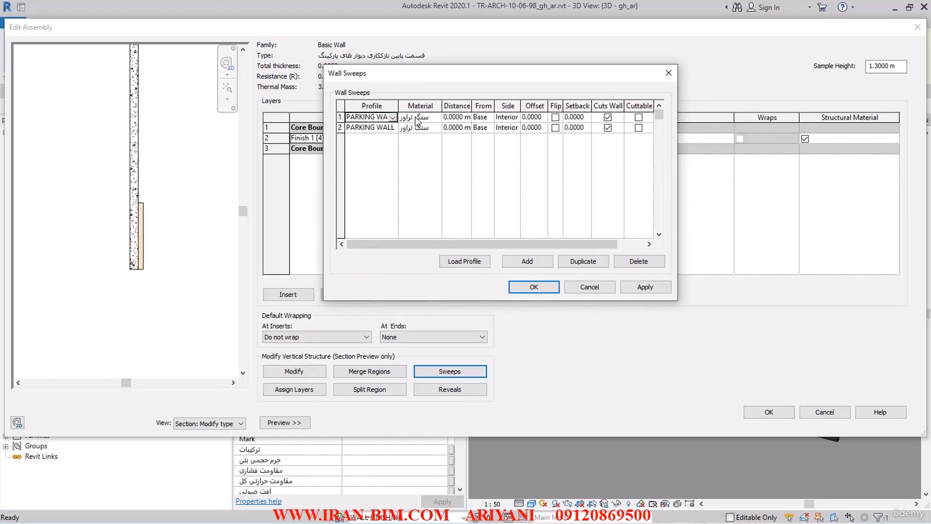
left_click(344, 117)
left_click(444, 121)
left_click_drag(470, 119, 427, 127)
key("BackSpace")
type("0.2")
left_click(645, 287)
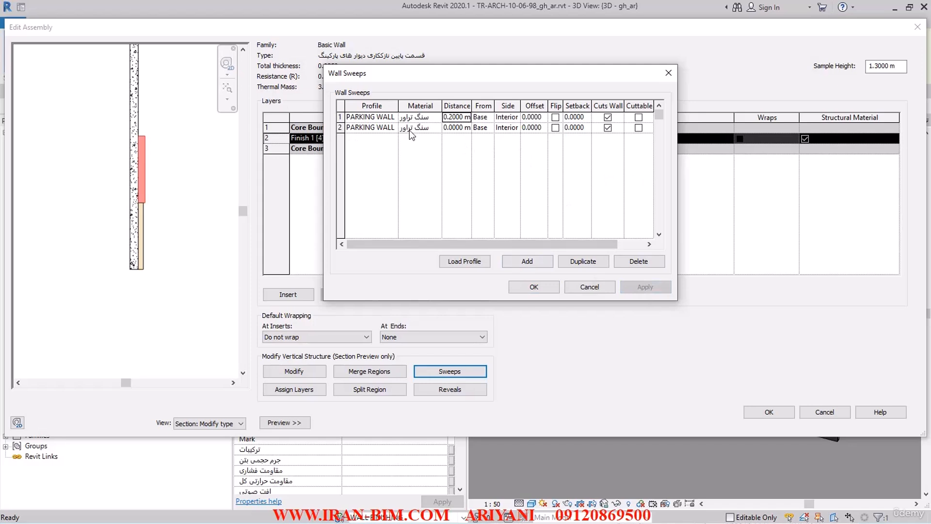
Step: Change the first sweep's profile to PARKING WALL SWEEP REC : 900 X 20 and apply it
left_click(383, 117)
left_click(393, 118)
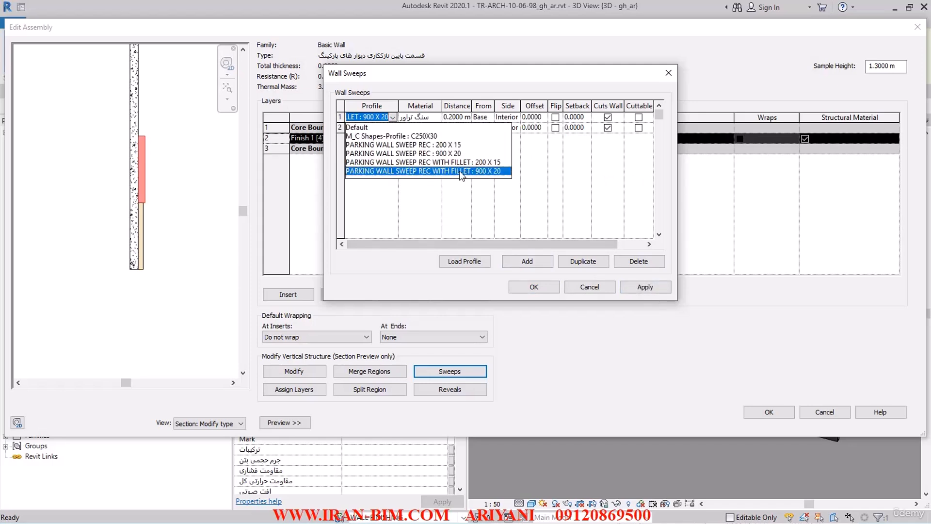
left_click(440, 153)
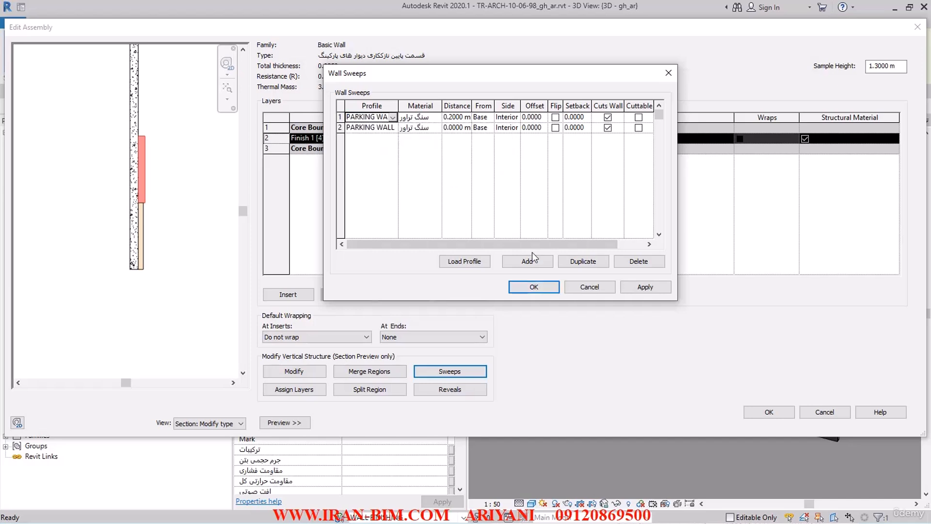
left_click(642, 281)
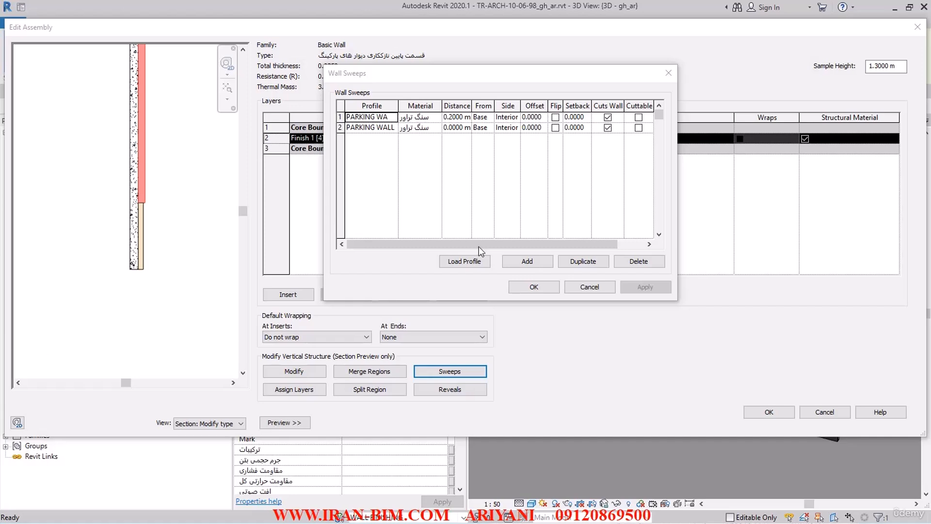
Step: Open the material selection for the first sweep and search the materials for GRAN
left_click(416, 117)
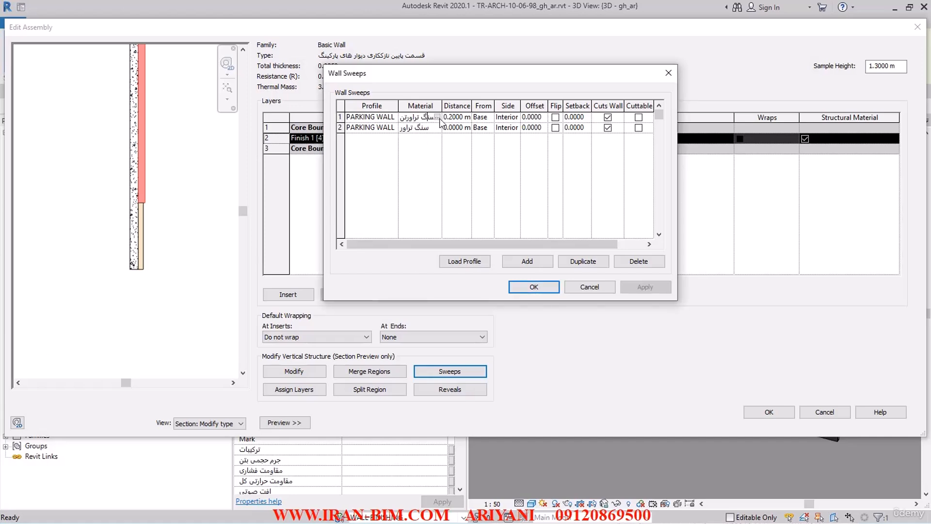
left_click(438, 117)
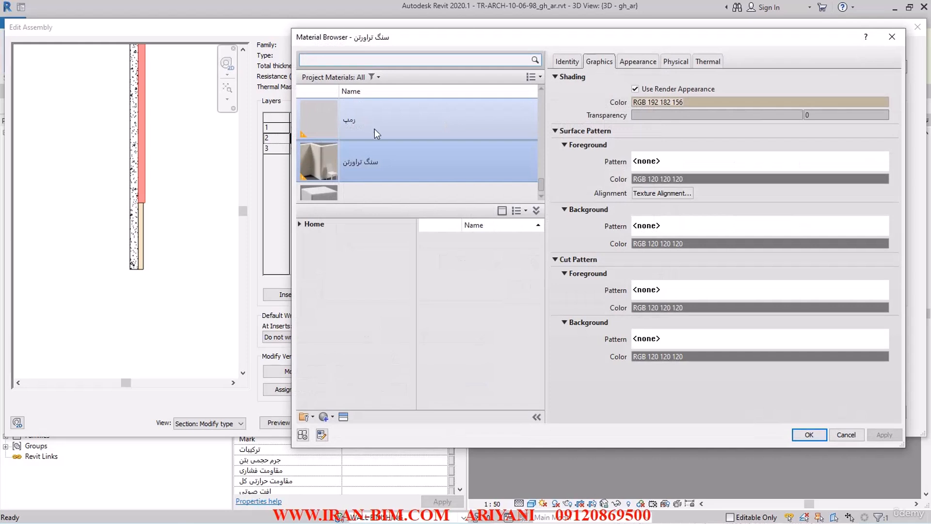
scroll(374, 129, "down", 2)
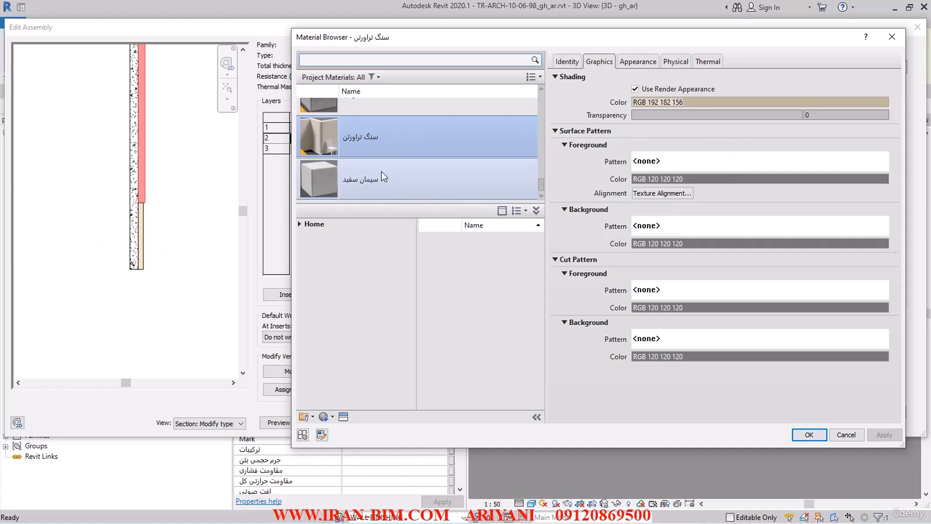
scroll(366, 124, "up", 2)
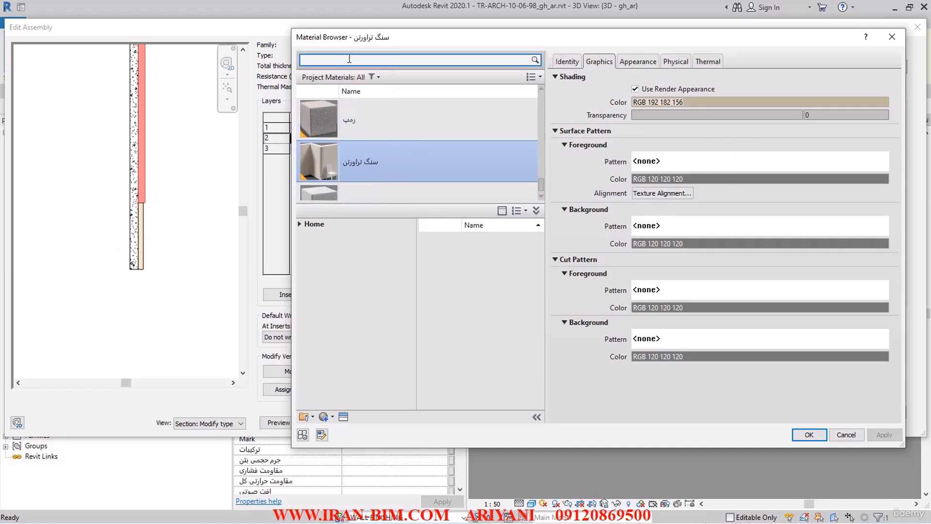
type("AN")
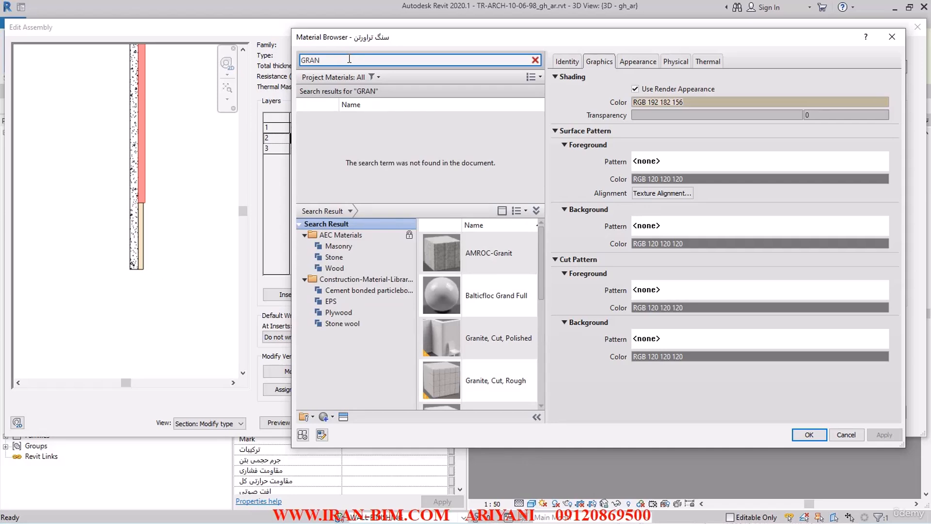
scroll(467, 339, "down", 5)
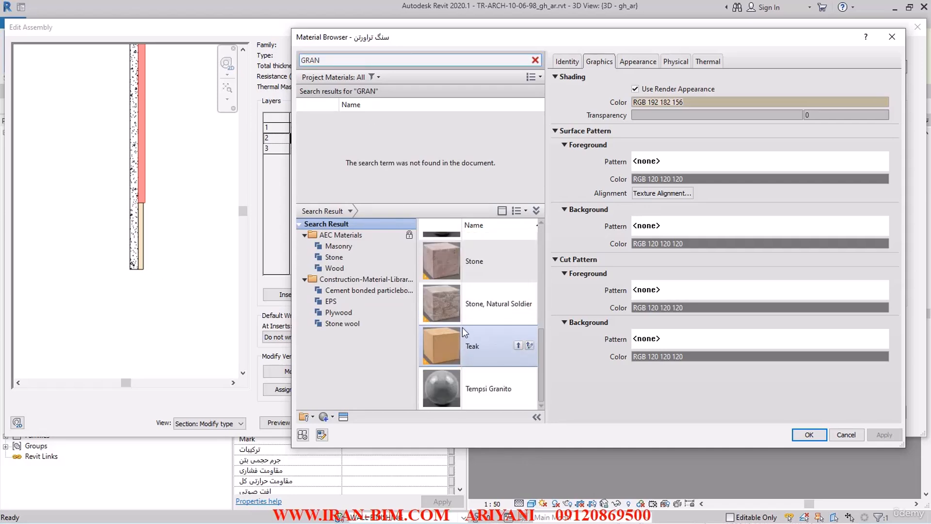
Step: Compare the found materials by library category and add Stone from the AEC Materials Stone category to the project
left_click(337, 323)
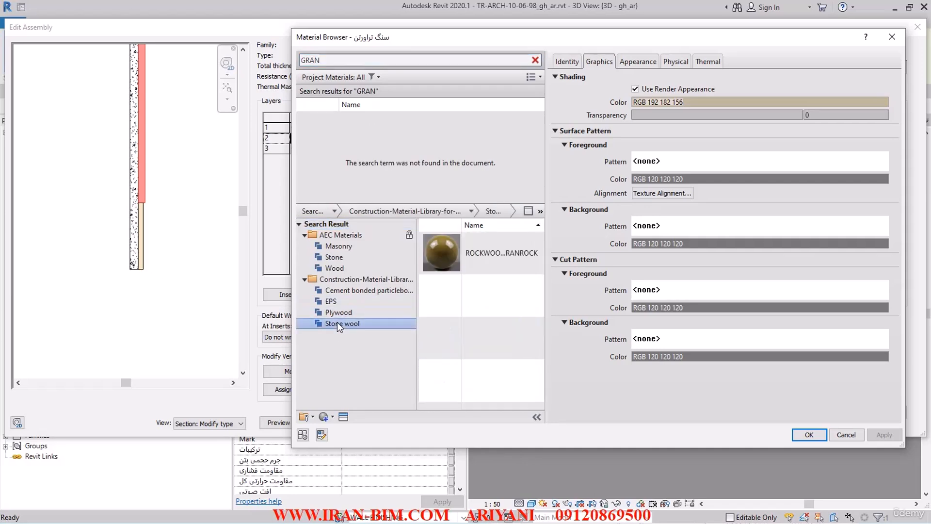
left_click(336, 300)
left_click(342, 289)
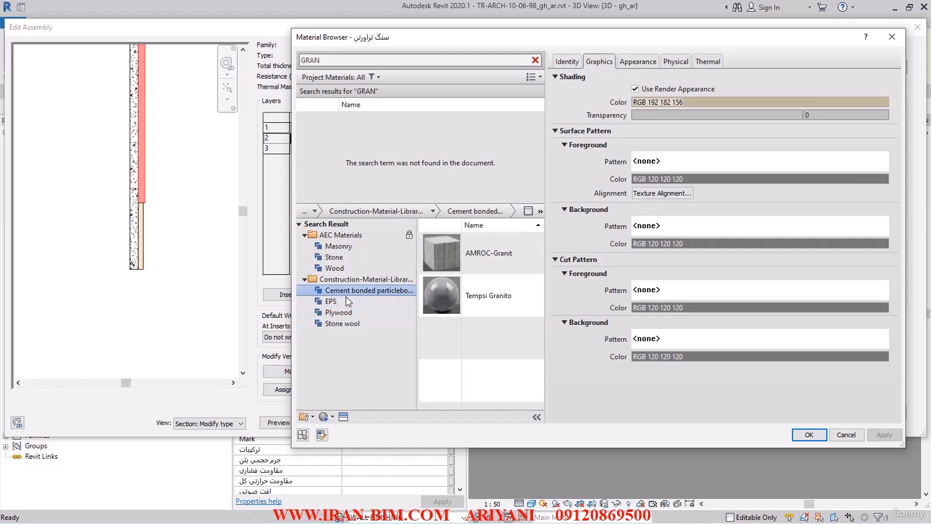
left_click(346, 300)
left_click(345, 312)
left_click(334, 257)
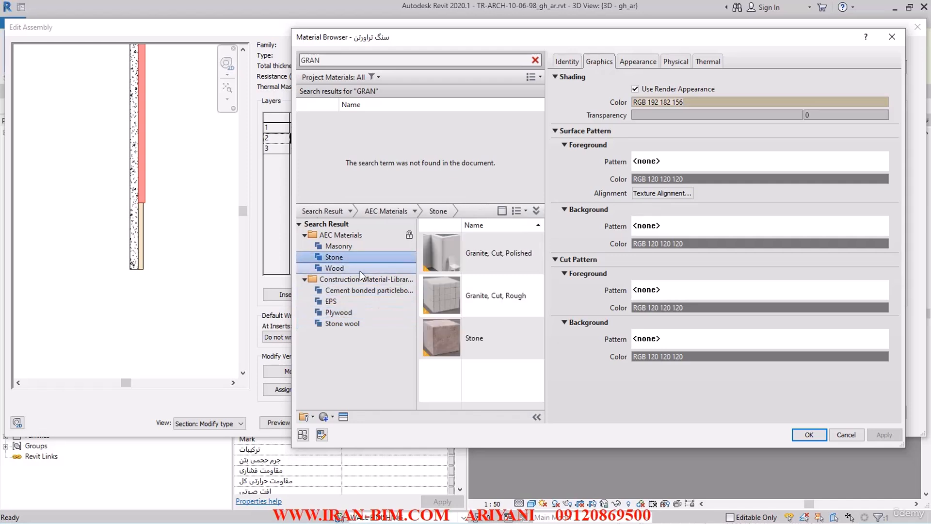
left_click(359, 270)
left_click(339, 246)
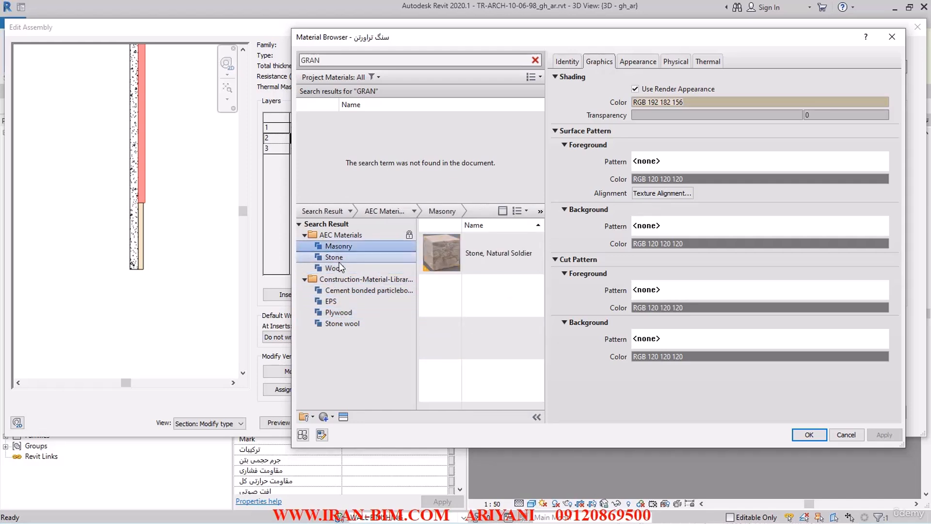
left_click(334, 257)
left_click(525, 336)
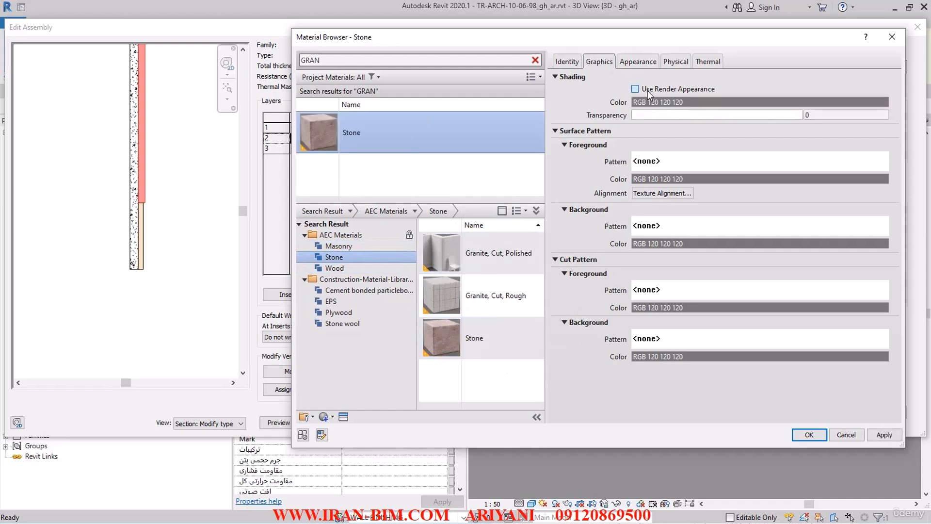
Step: Rename the added Stone material as "سنگ گرانیت"
left_click(562, 63)
double_click(685, 77)
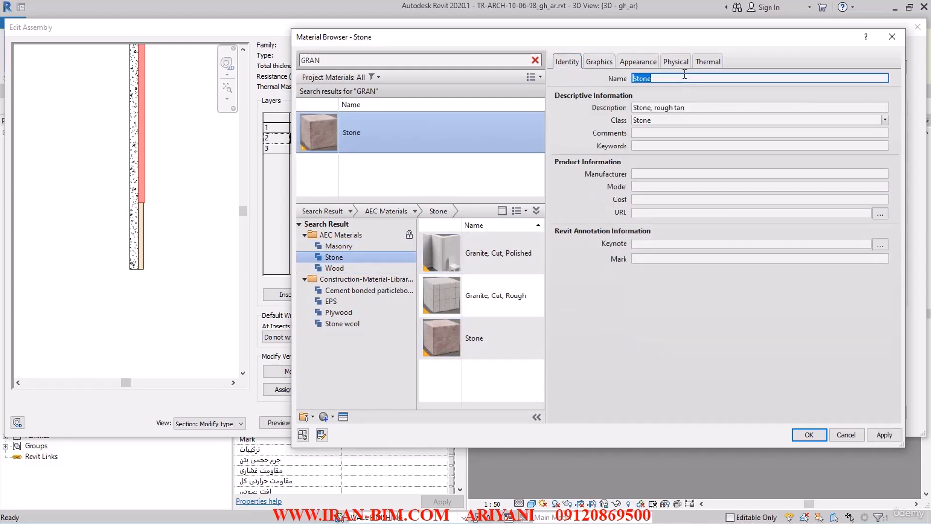
key("BackSpace")
type("SK")
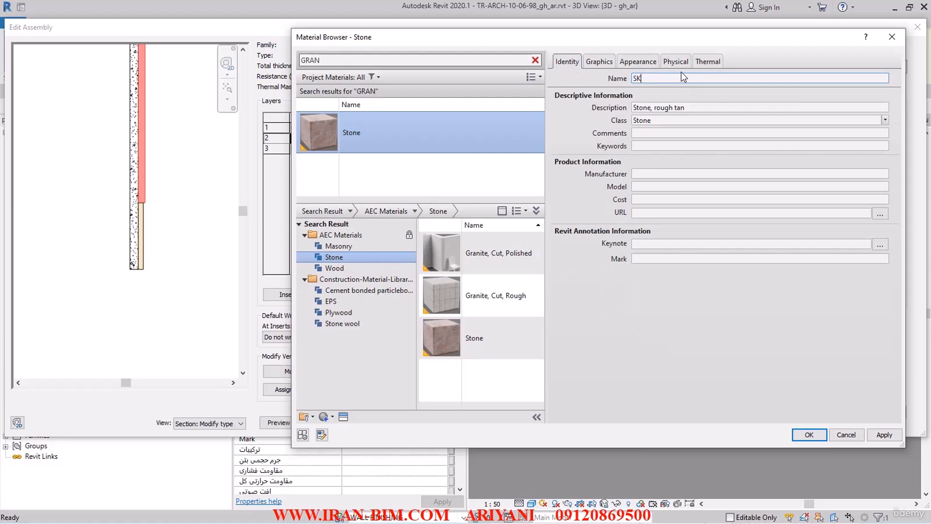
key("BackSpace")
key("BackSpace")
type("سنگ گرانیت")
Step: Replace the granite material's description with "سنگ گرانیت شایان"
left_click(704, 108)
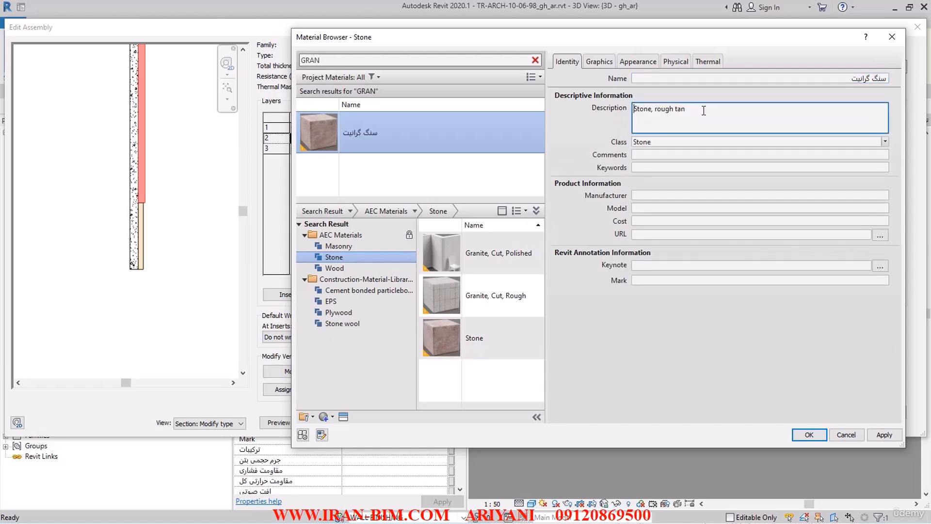
left_click_drag(704, 110, 614, 112)
type("سنگ")
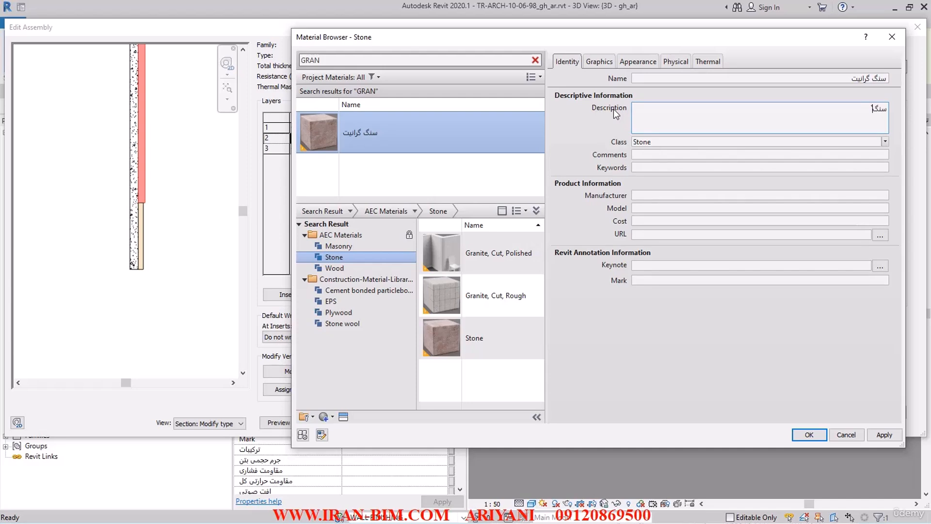
type("گرانیت شایان")
triple_click(873, 112)
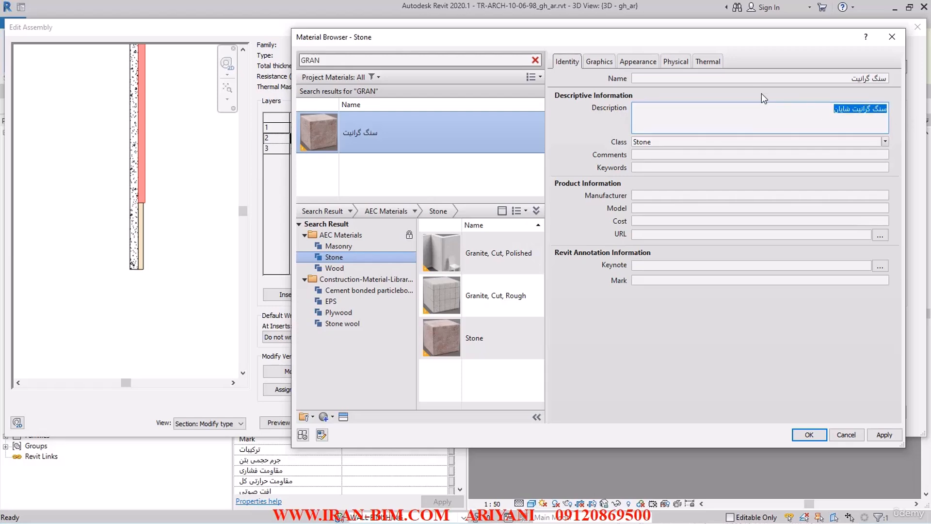
Step: Shade the granite material with its render appearance and search the replacement appearance assets for GRANIT
left_click(595, 63)
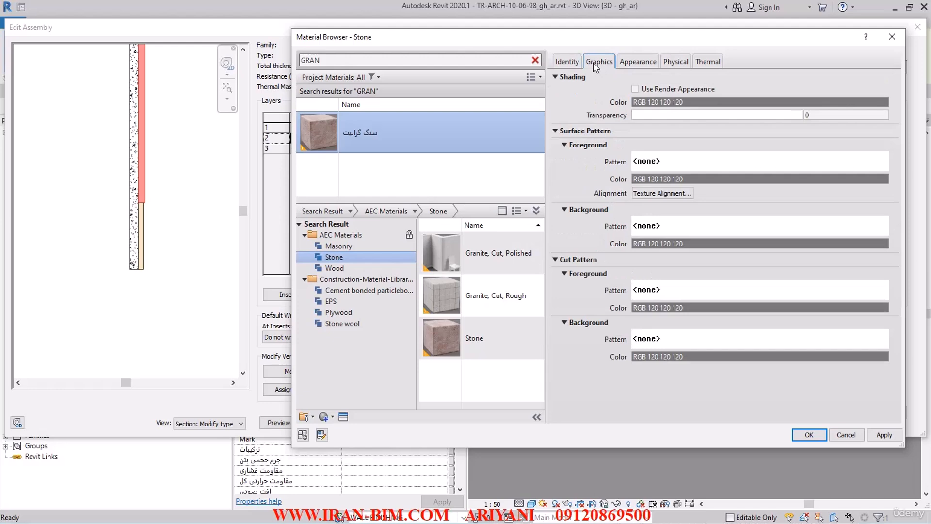
left_click(649, 92)
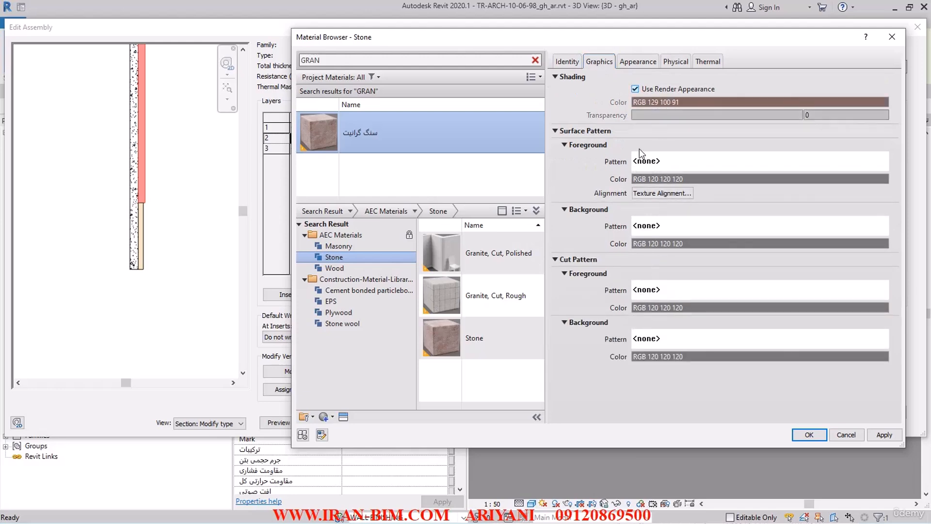
left_click(631, 62)
left_click(876, 79)
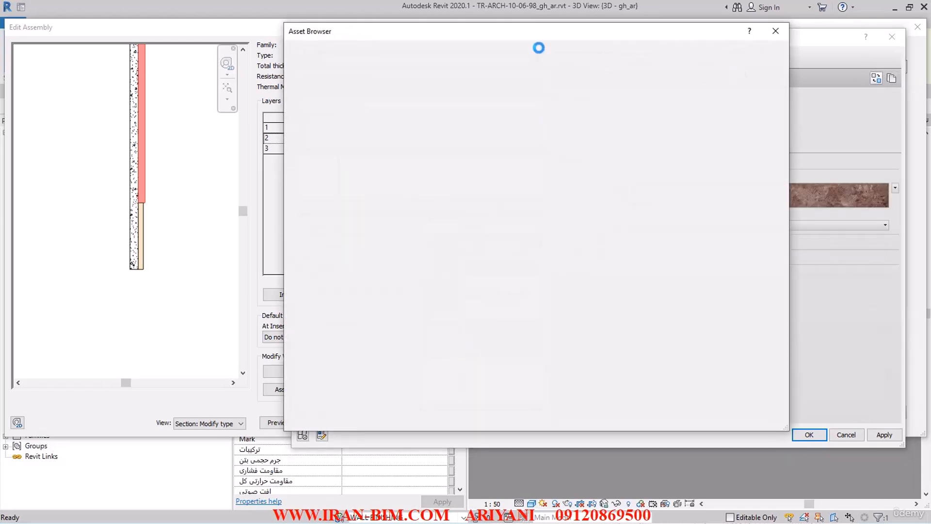
left_click(573, 49)
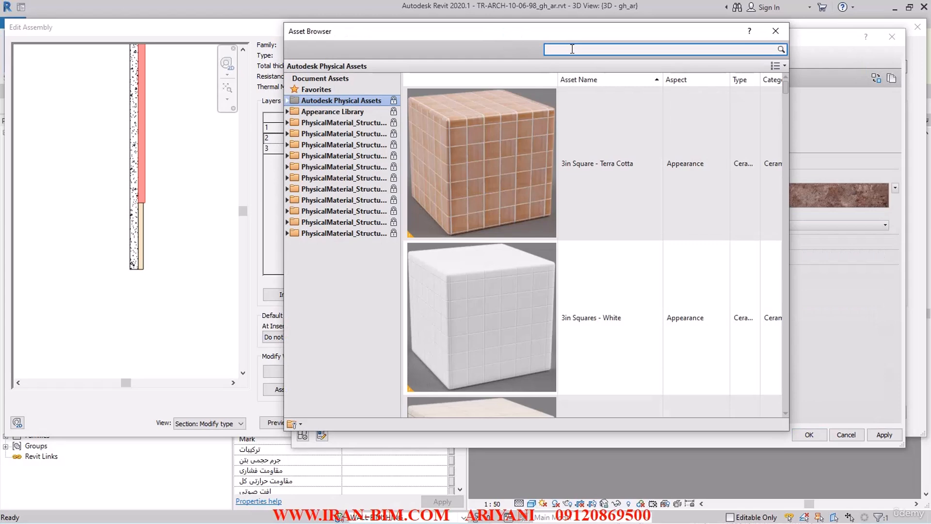
type("GRANIT")
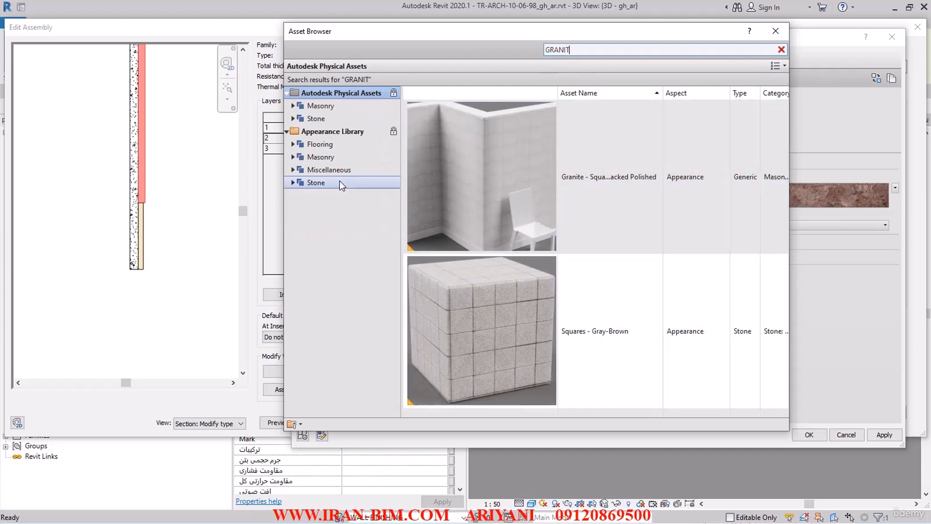
Step: Replace the granite material's appearance with Granite - Red from the Appearance Library's Stone category
left_click(318, 119)
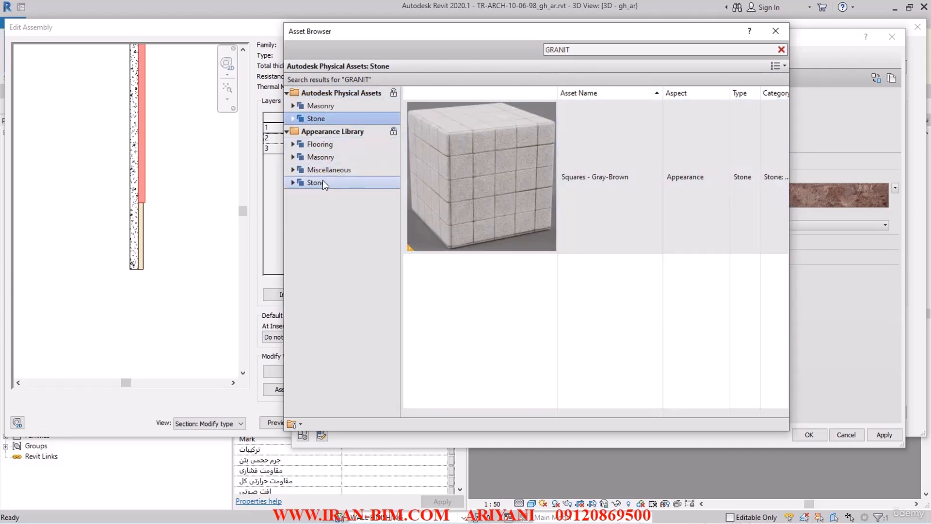
left_click(316, 182)
scroll(514, 259, "down", 4)
scroll(525, 278, "up", 2)
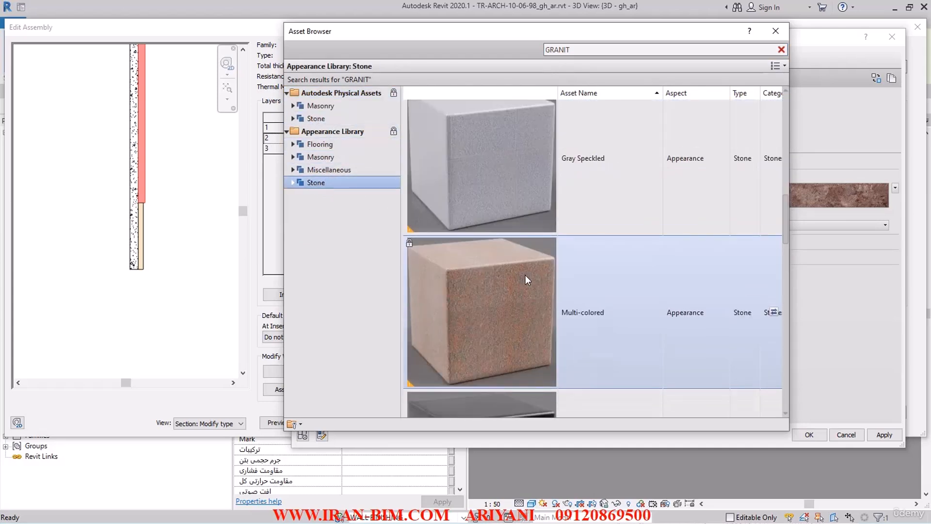
scroll(525, 279, "up", 2)
scroll(499, 325, "down", 2)
scroll(501, 272, "up", 2)
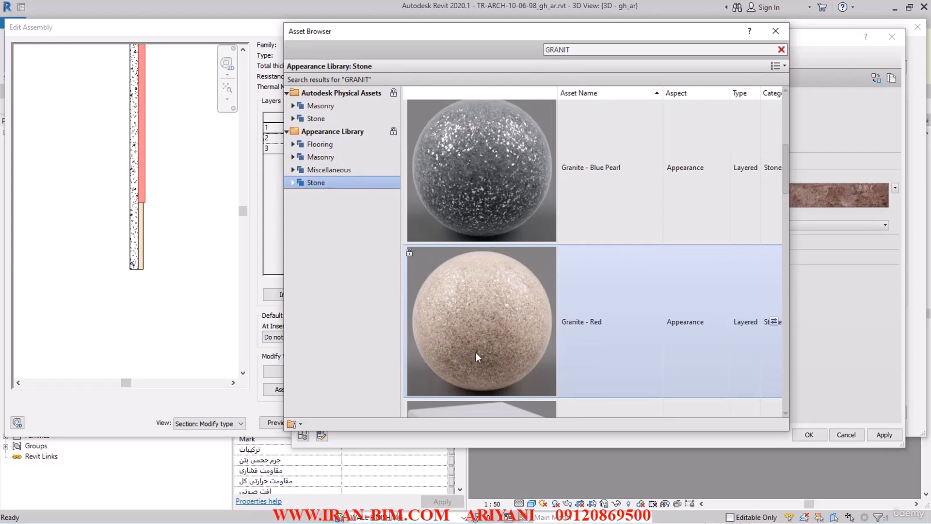
left_click(773, 321)
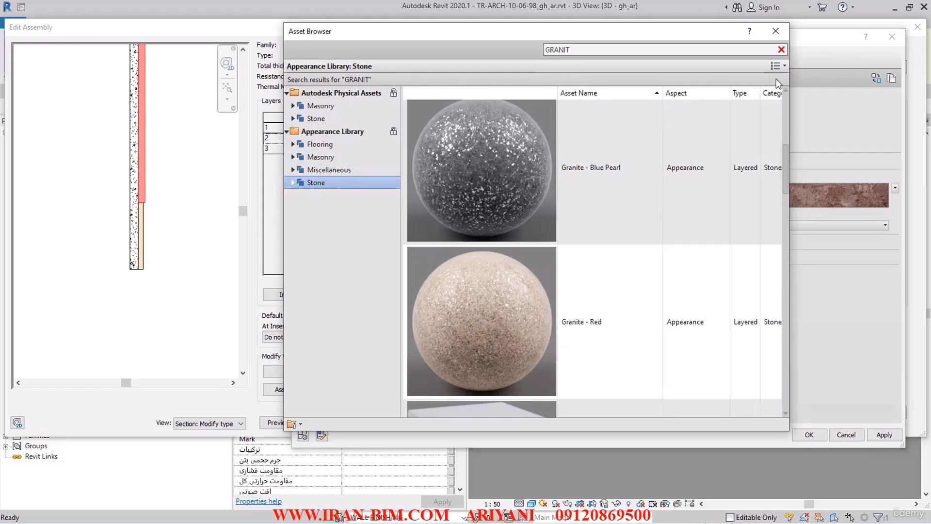
left_click(775, 32)
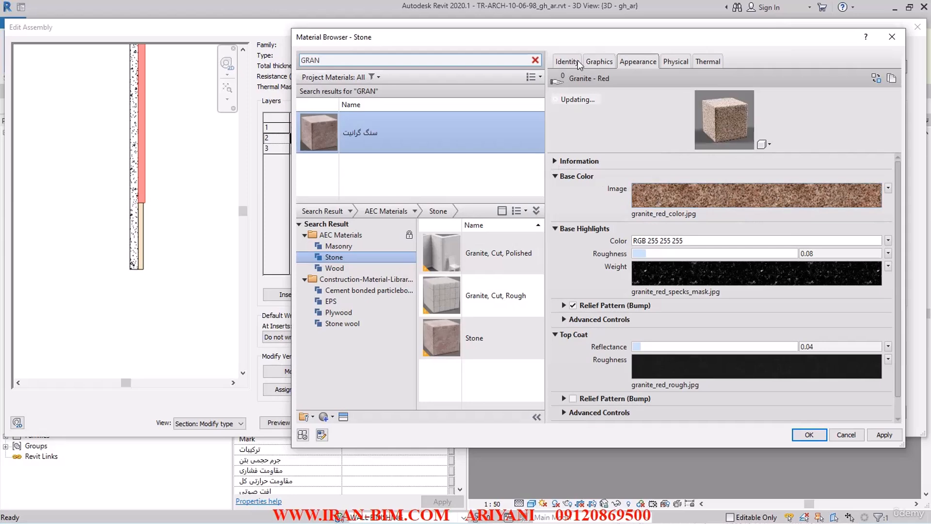
Step: Accept the granite material, the wall sweeps and the wall type changes, and inspect the wall's lower part in 3D
left_click(807, 435)
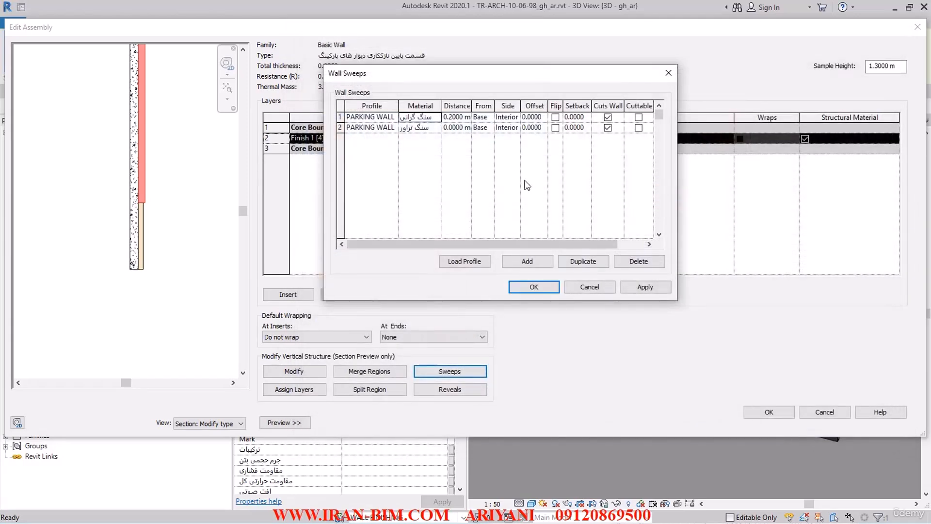
left_click(534, 287)
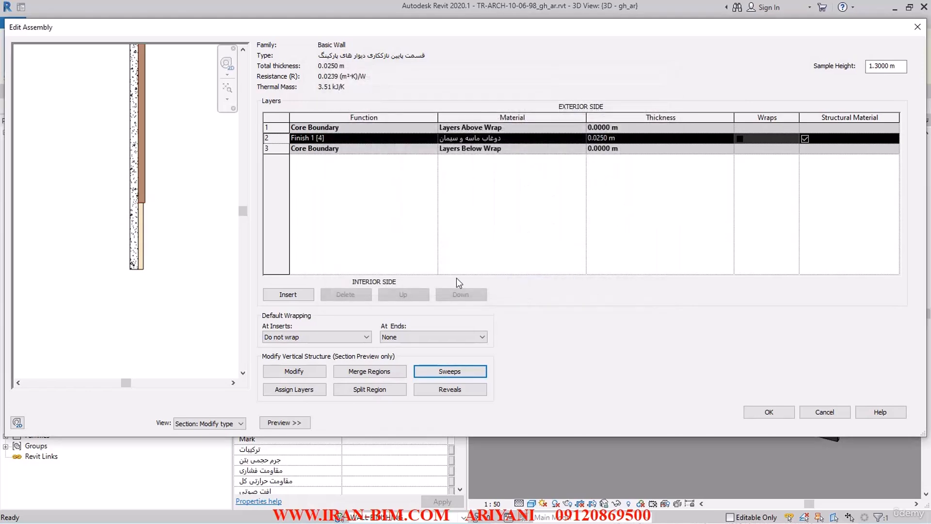
left_click(775, 413)
left_click(772, 420)
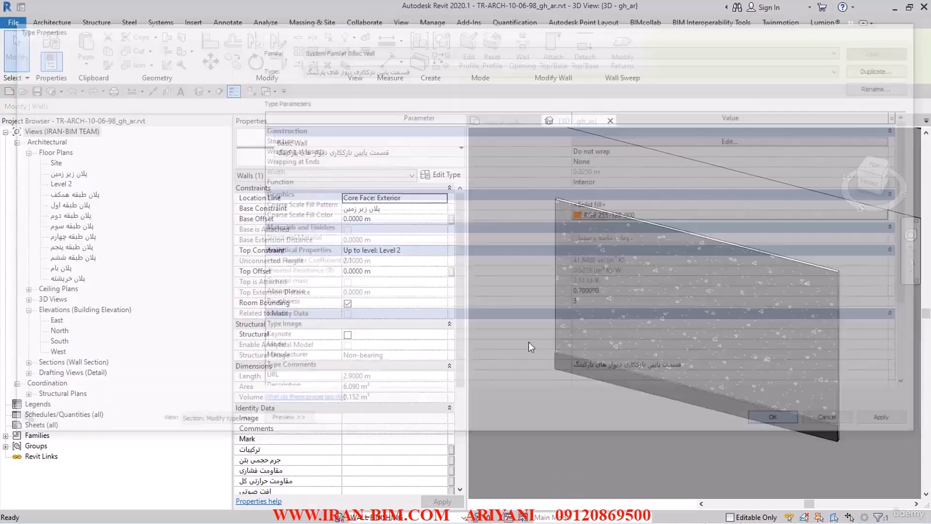
left_click(534, 321)
scroll(854, 403, "up", 3)
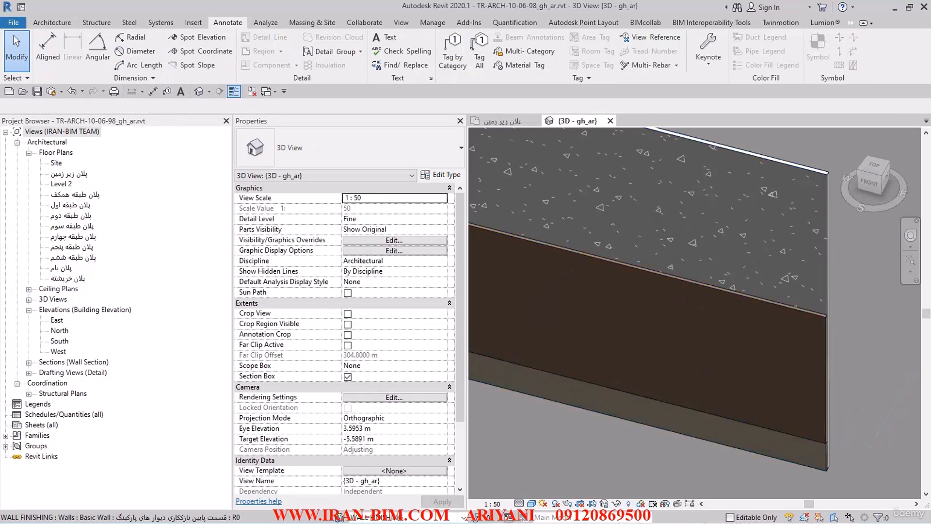
Step: Switch to the IR-KEYNOTE-V4.txt file in Notepad, add keynote W-18 "سنگ گرانیت شایان" under WALLS after W-17, and save it
key("alt+Tab")
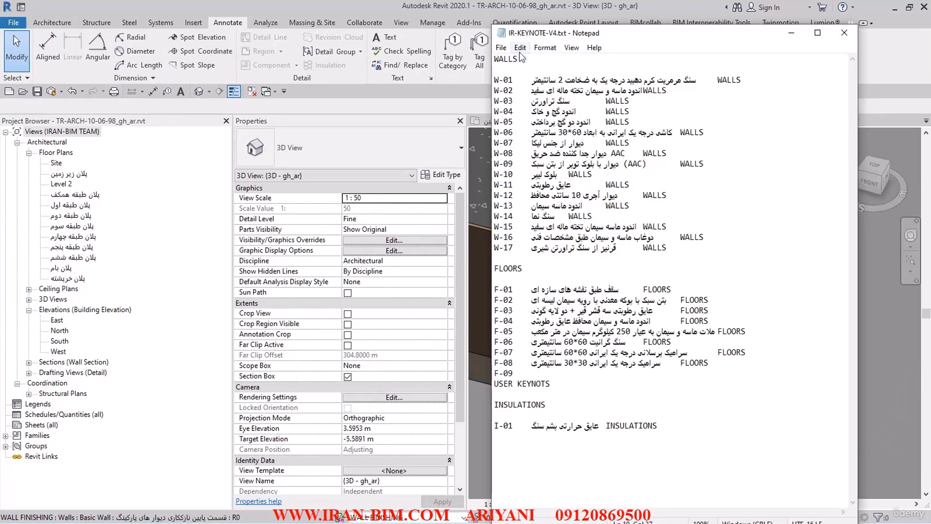
key("Return")
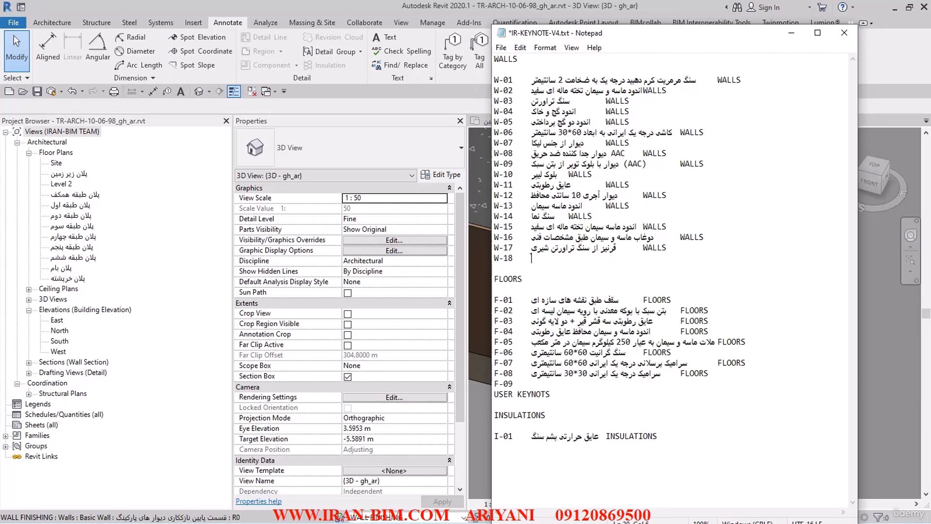
type("سنگ گرانیت شایان")
left_click(501, 48)
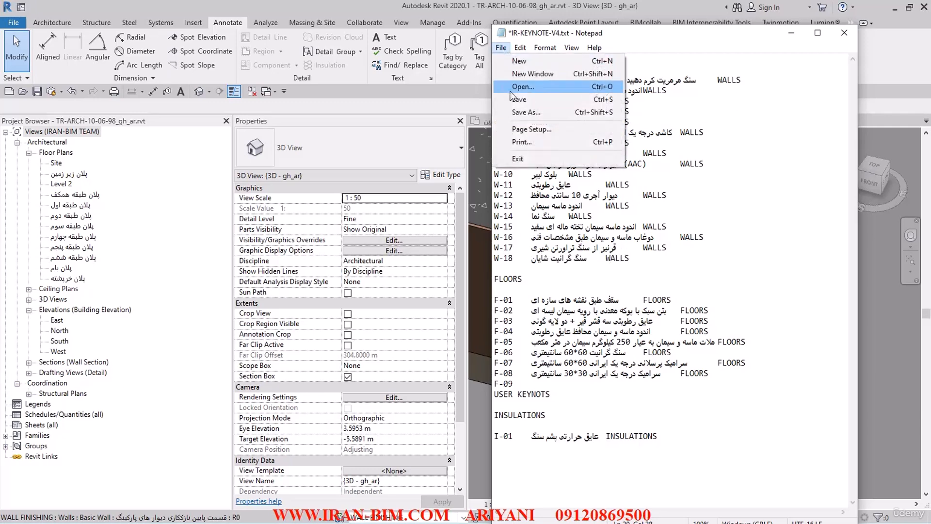
left_click(514, 101)
Step: Switch back to Revit and reload the keynote table from IR-KEYNOTE-V4.txt in the keynoting settings
left_click(410, 5)
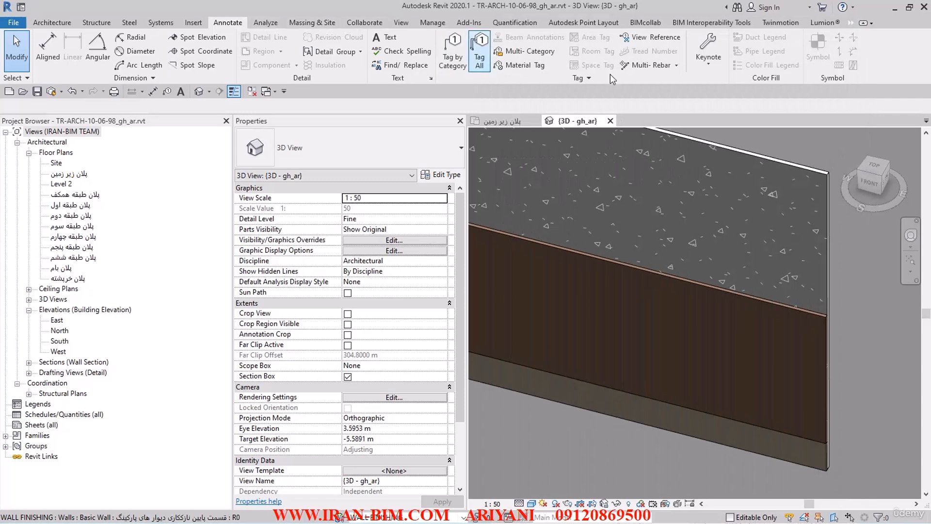
left_click(699, 66)
left_click(717, 153)
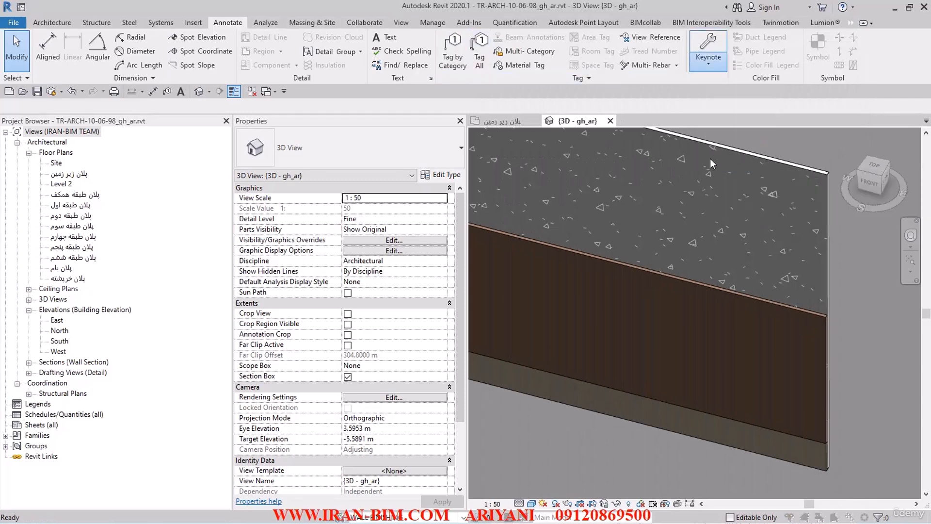
left_click(604, 253)
key("Return")
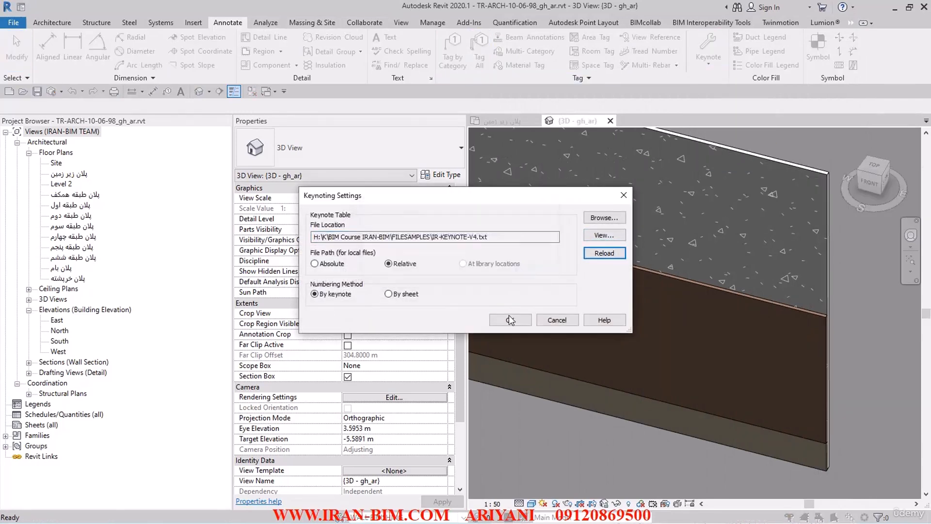
left_click(510, 320)
Step: Reopen the parking wall type's sweeps, widen the Material column and open the first sweep's granite material for editing
left_click(531, 339)
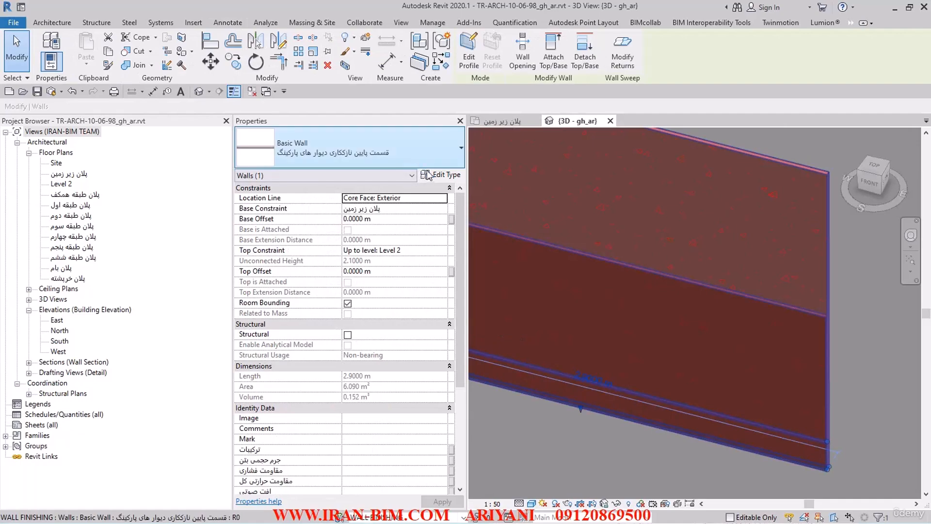
left_click(427, 174)
left_click(622, 142)
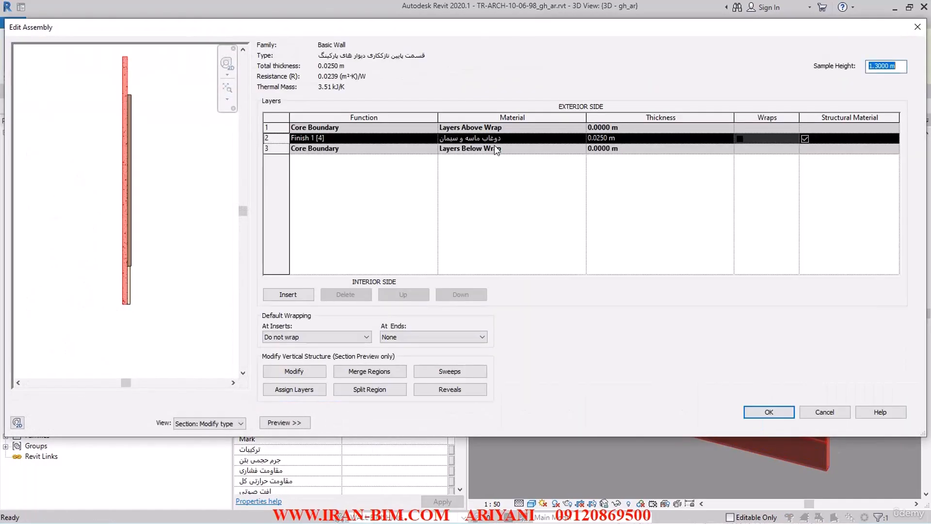
left_click(440, 367)
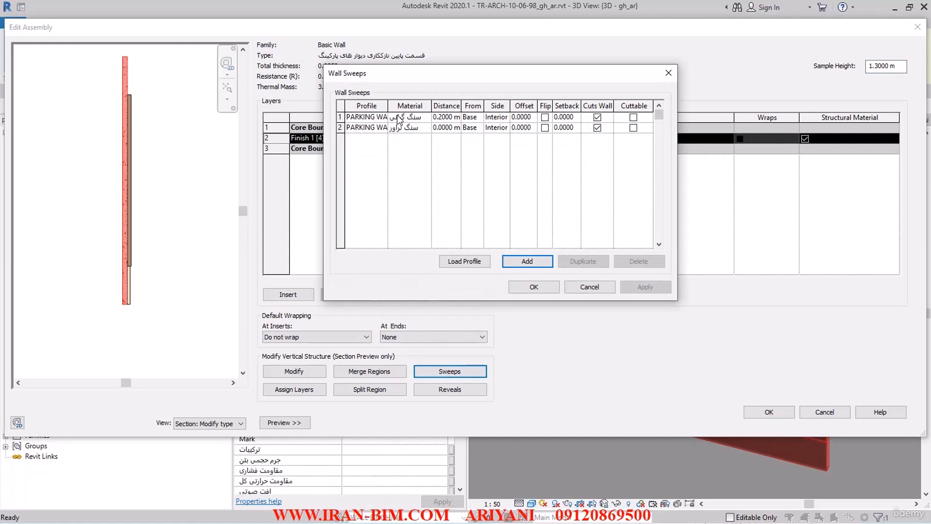
left_click_drag(431, 106, 457, 105)
left_click(453, 118)
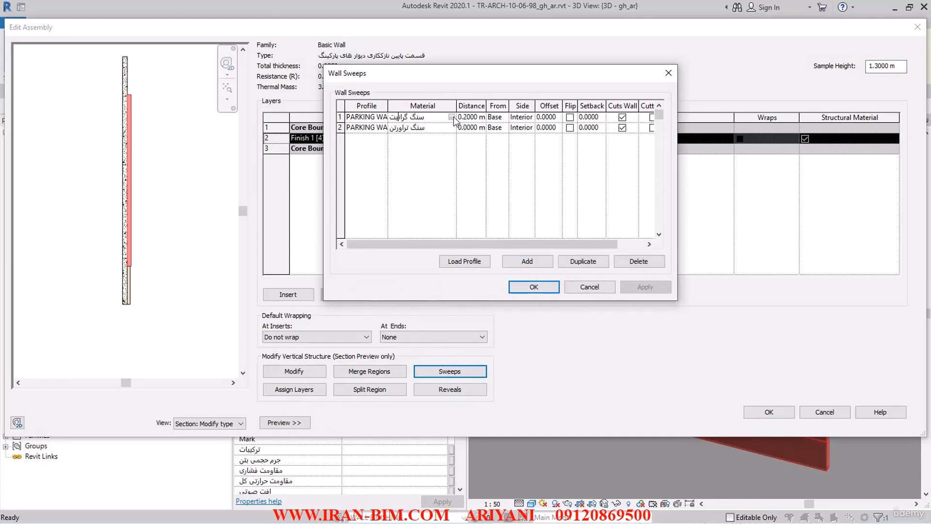
left_click(452, 117)
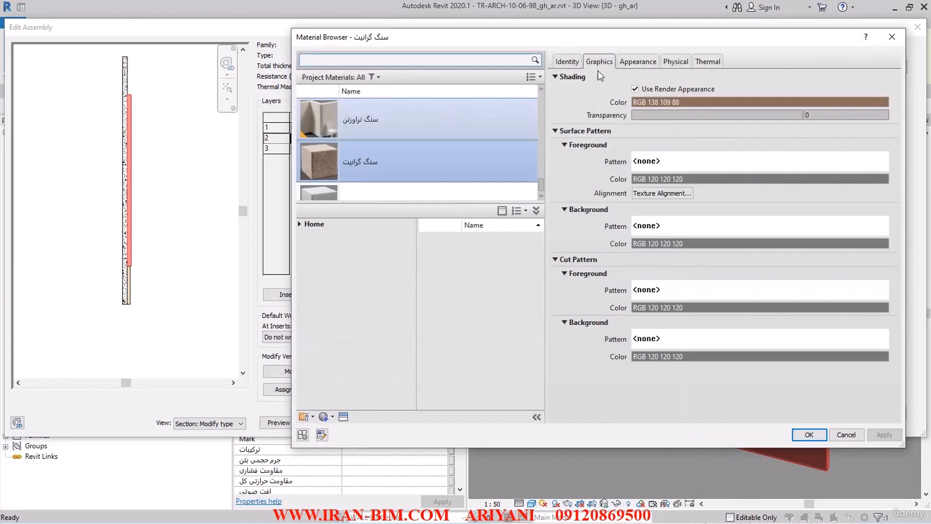
Step: Assign keynote W-18 from the WALLS group to the granite material
left_click(567, 62)
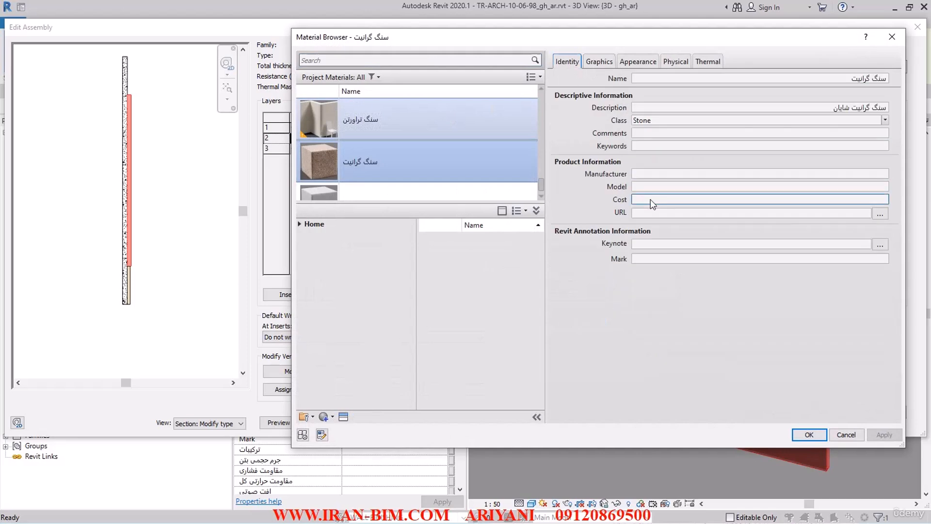
left_click(880, 244)
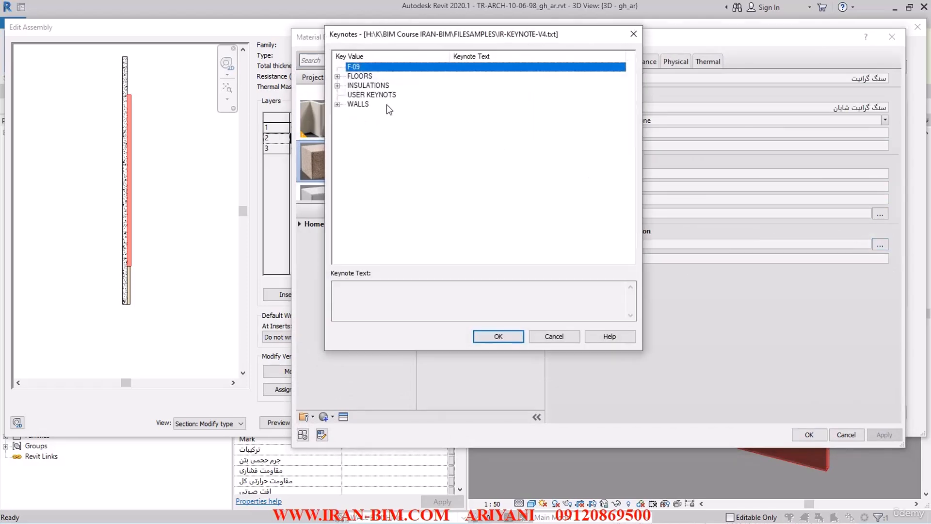
left_click(337, 105)
left_click(336, 105)
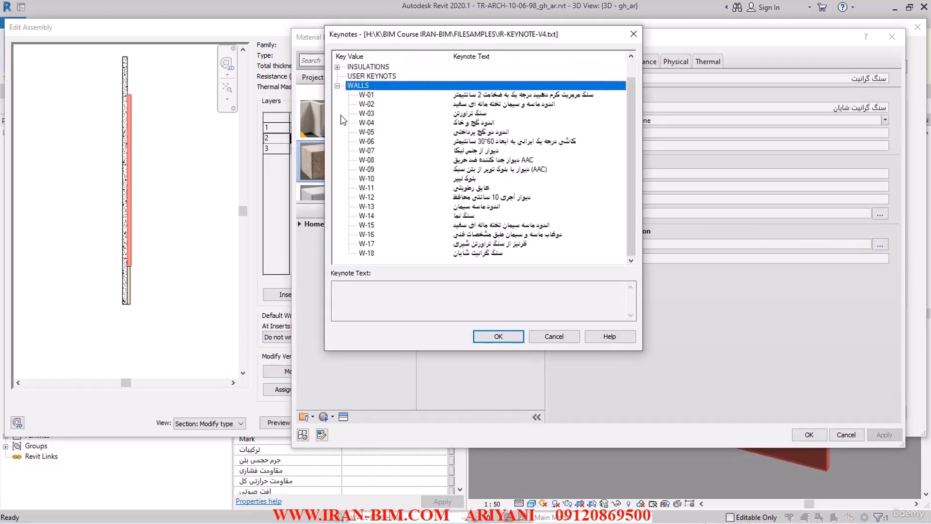
left_click(474, 253)
left_click(499, 336)
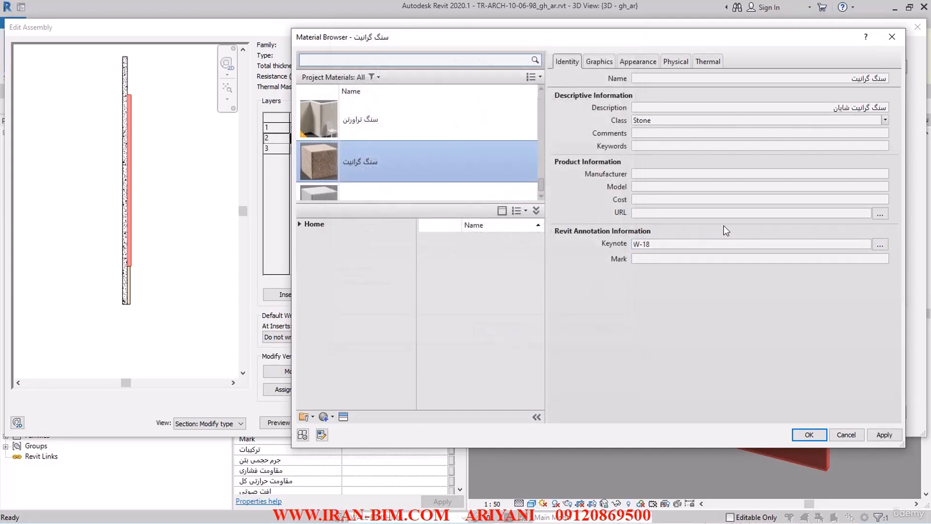
Step: Copy the granite material's name "سنگ گرانیت" into its Mark, then accept the material and apply the sweeps
double_click(869, 79)
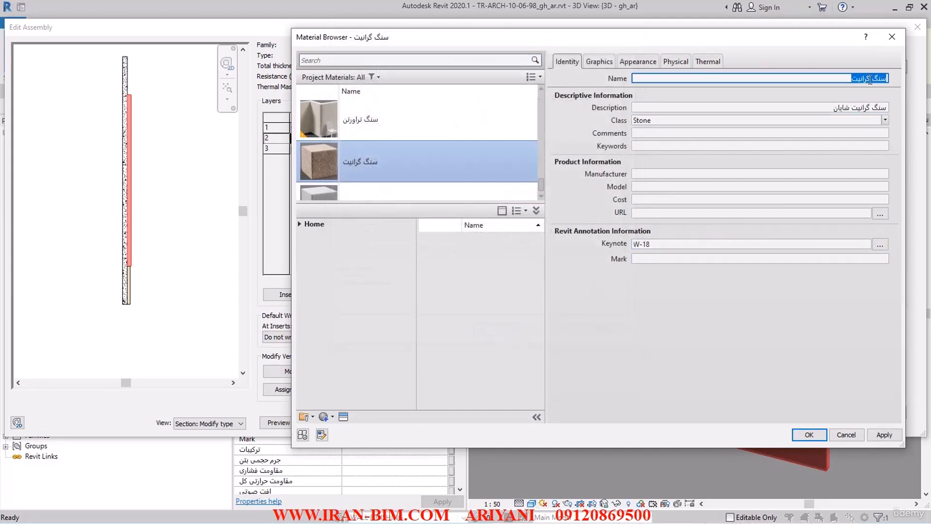
key("ctrl+c")
left_click(698, 257)
key("ctrl+v")
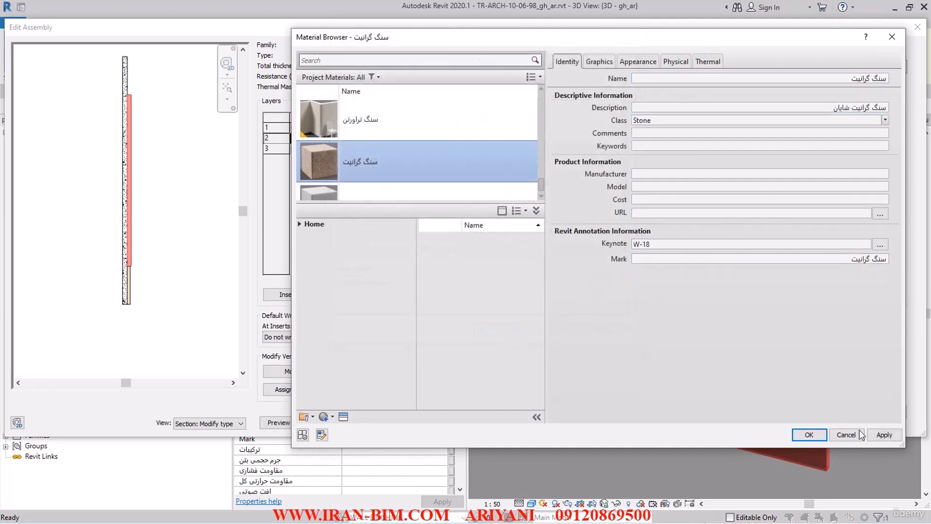
left_click(884, 433)
left_click(807, 434)
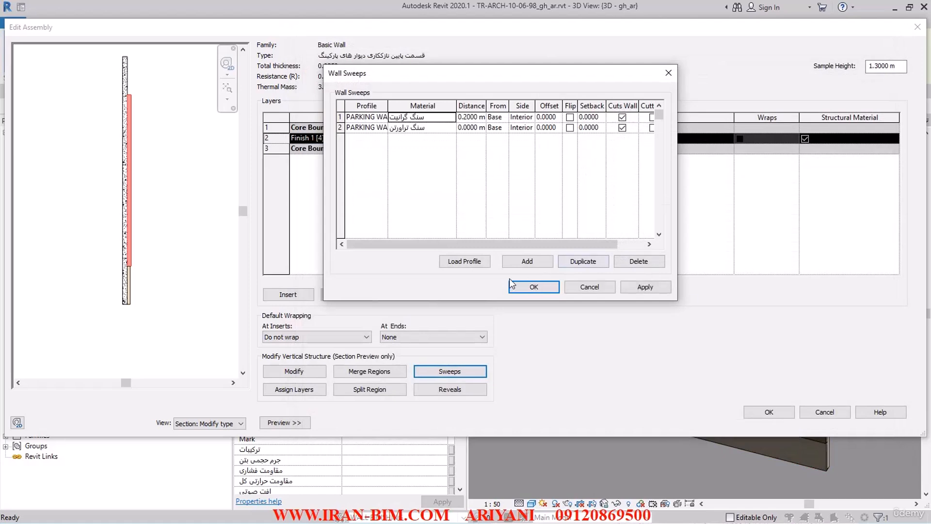
left_click(632, 287)
Step: Duplicate the travertine base sweep and set the copy's profile to PARKING WALL SWEEP REC WITH FILLET : 200 X 15
left_click(341, 129)
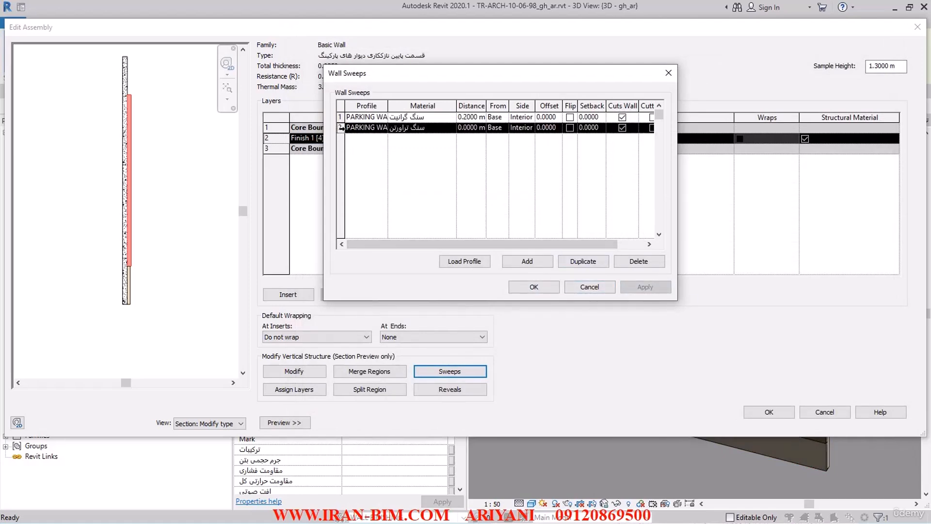
left_click(577, 261)
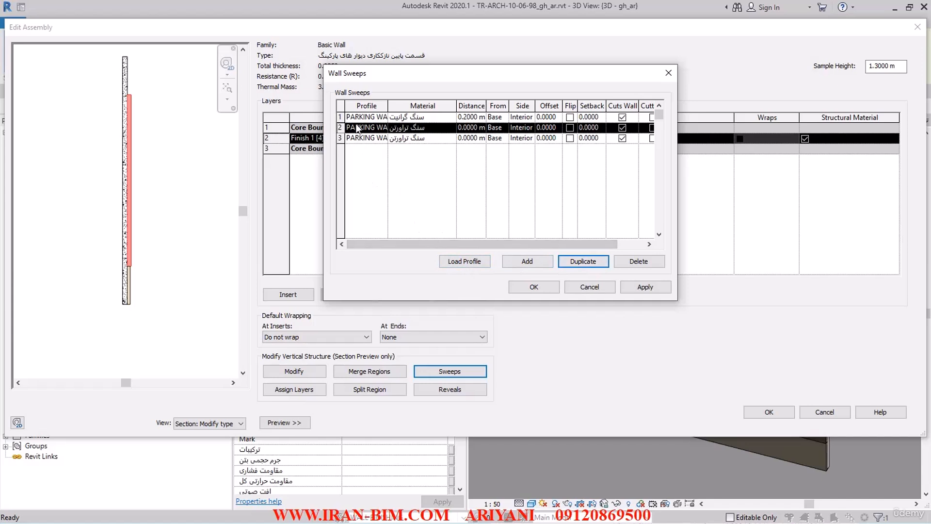
left_click(389, 128)
left_click(382, 127)
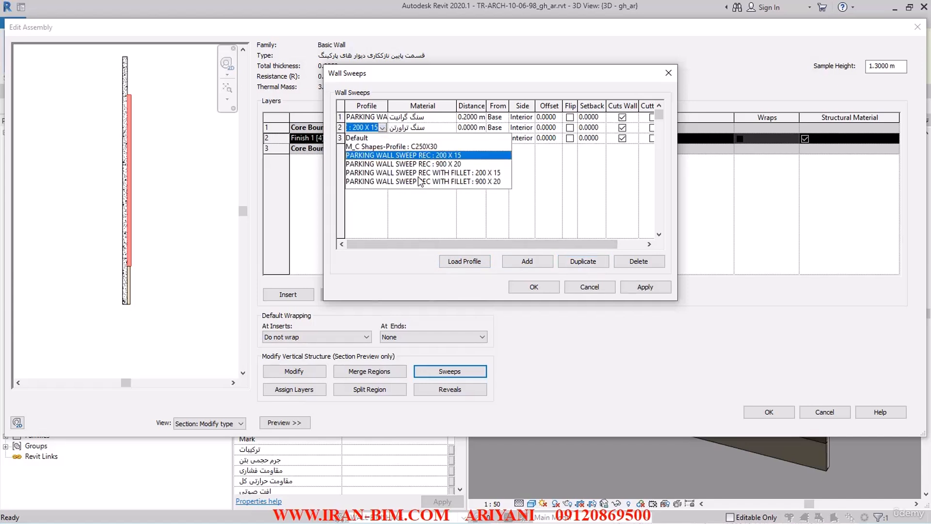
left_click(488, 176)
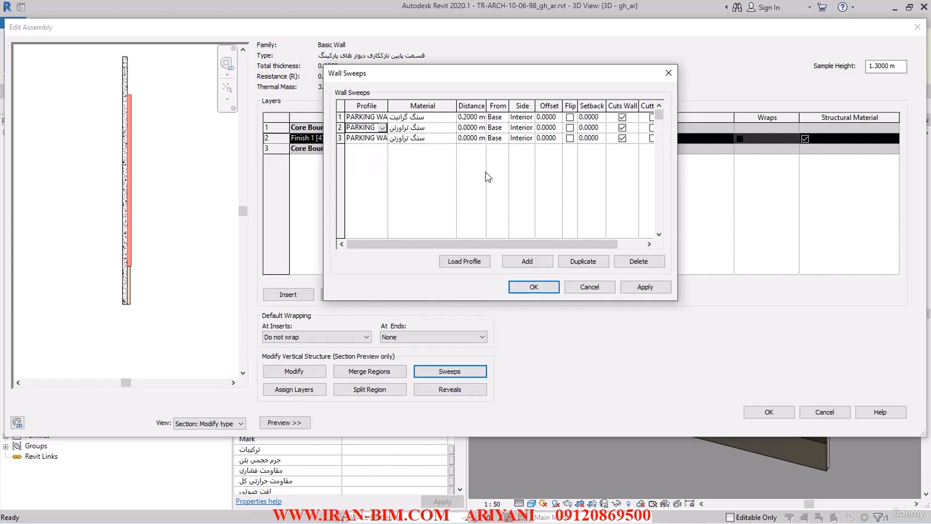
Step: Set the duplicated travertine sweep's distance from the base to 1.1 m and apply the wall sweeps
left_click(481, 128)
left_click(484, 127)
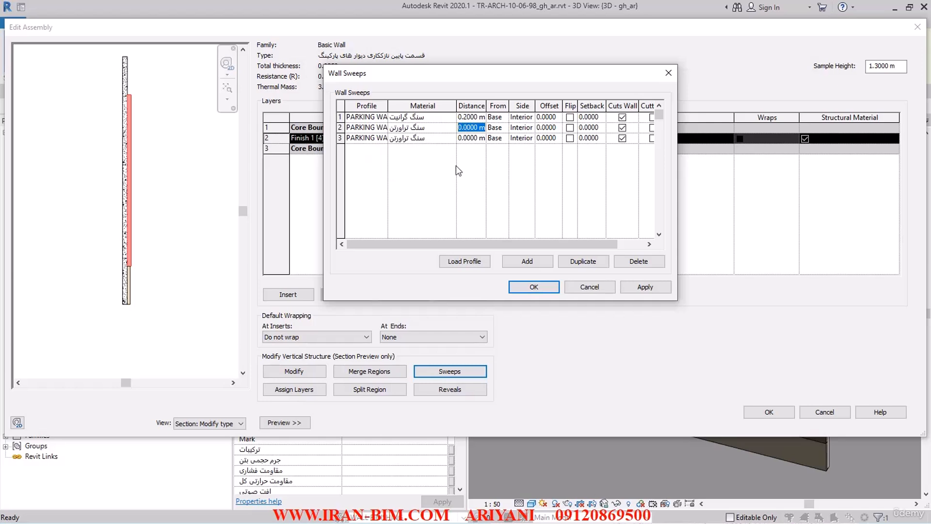
type("1.1")
left_click(643, 285)
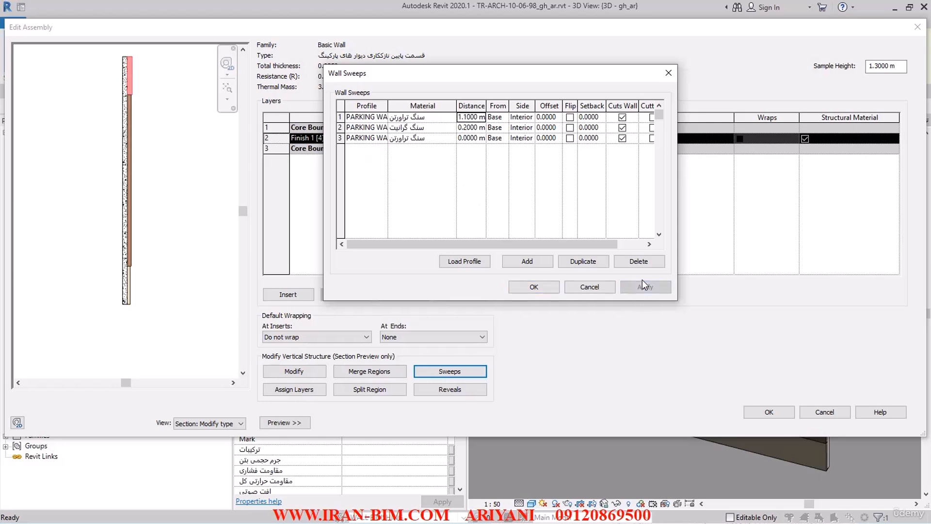
left_click(525, 287)
scroll(172, 219, "up", 5)
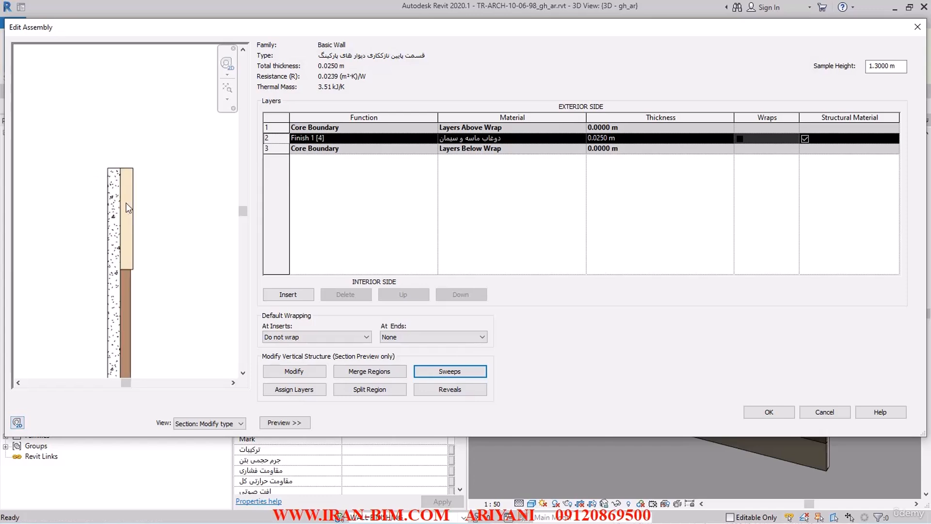
Step: Reopen the sweeps, reselect profile PARKING WALL SWEEP REC WITH FILLET : 200 X 15 for the upper travertine sweep, and accept the wall type changes
left_click(436, 370)
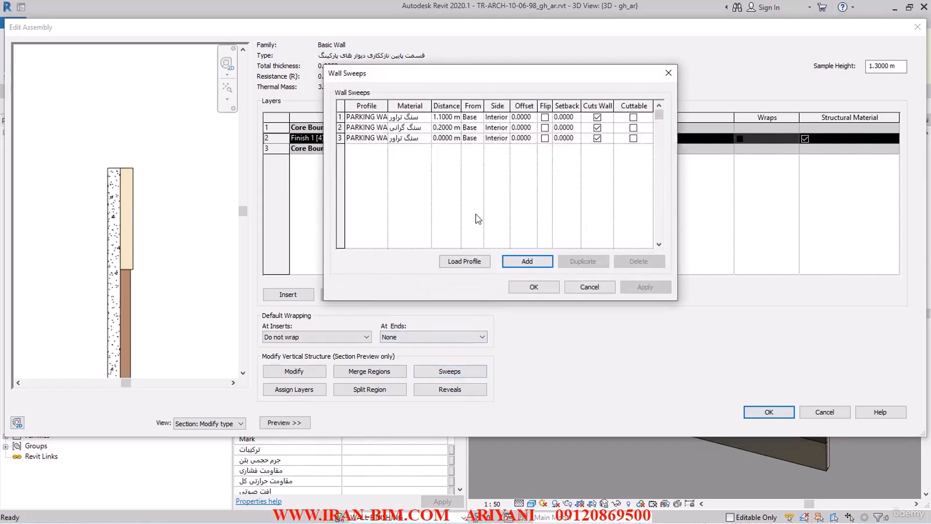
left_click_drag(386, 105, 389, 106)
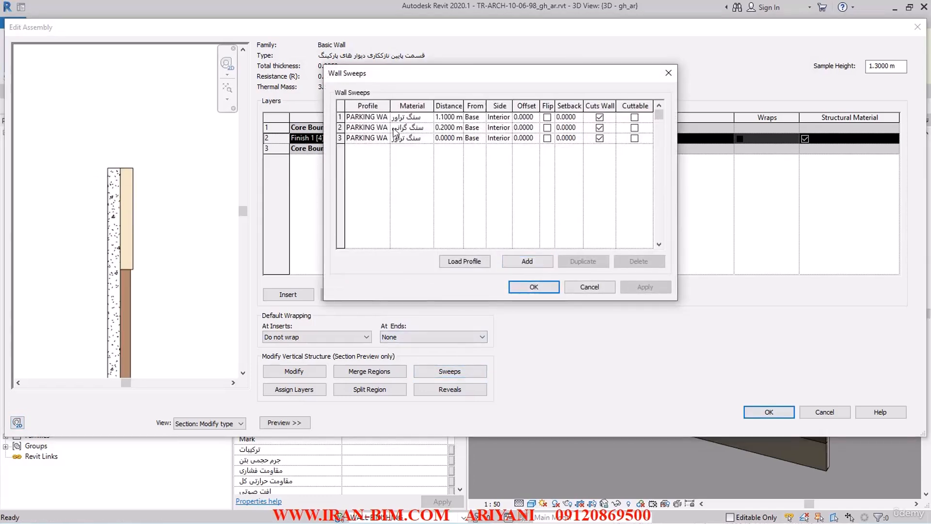
left_click(385, 117)
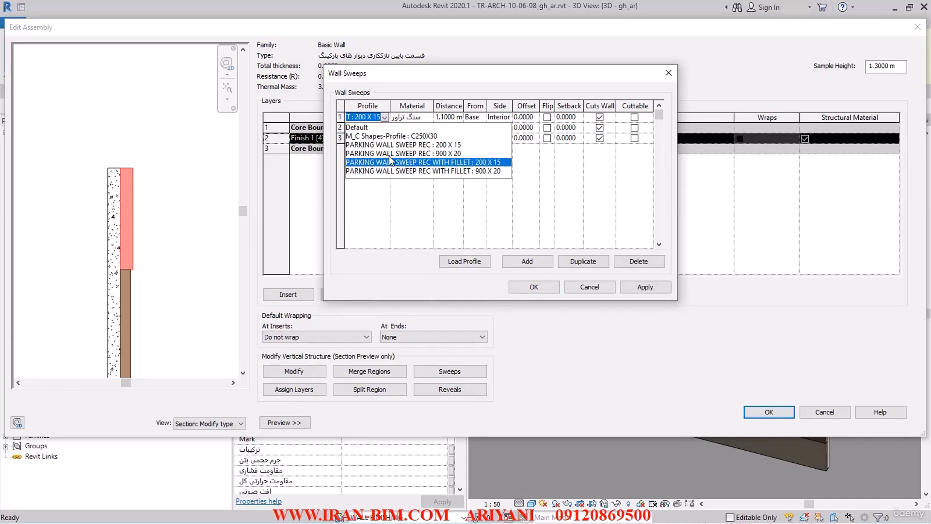
left_click(443, 166)
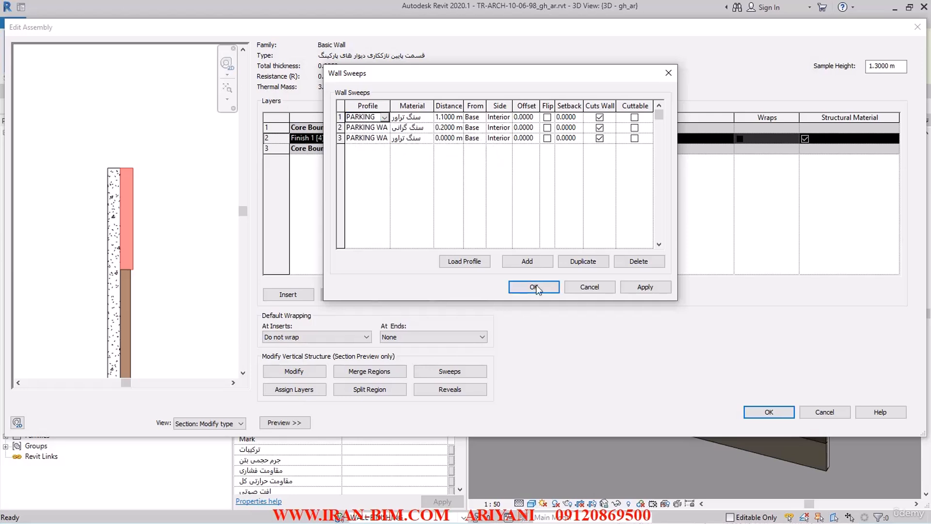
left_click(539, 288)
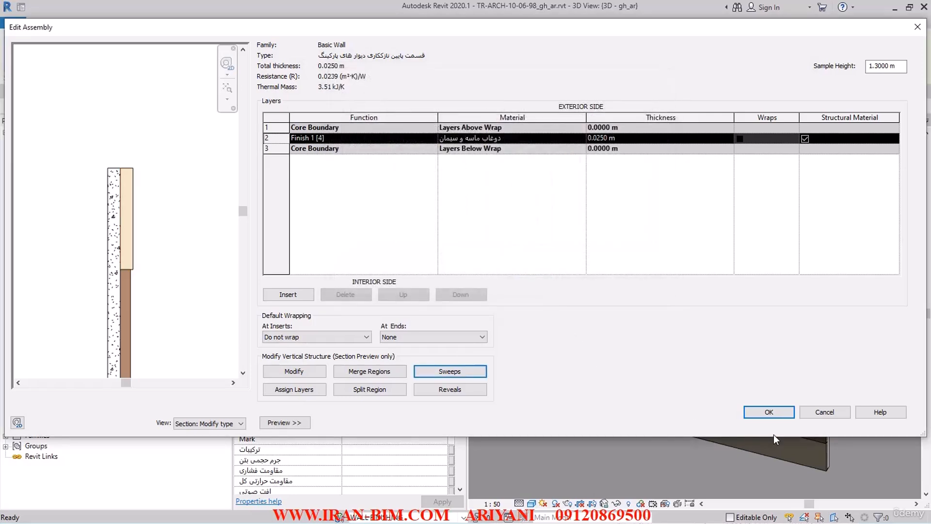
left_click(766, 412)
left_click(767, 418)
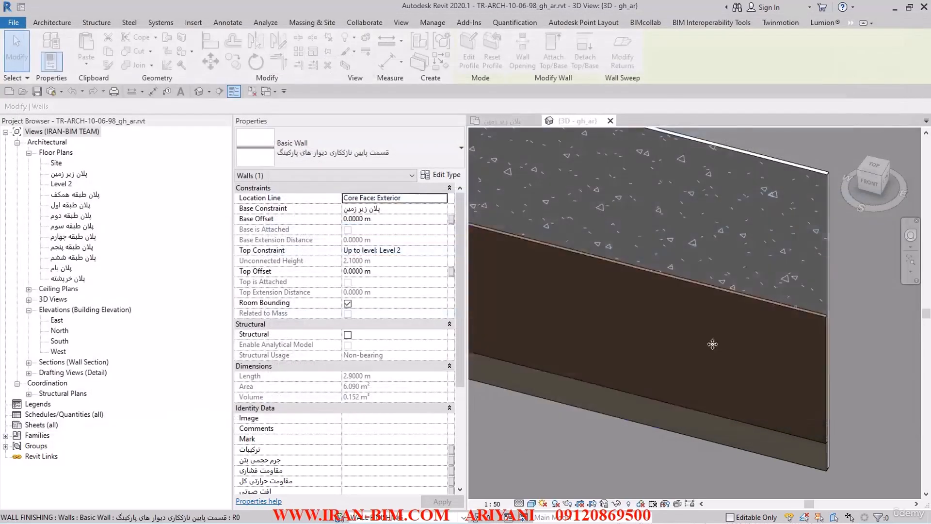
left_click(21, 59)
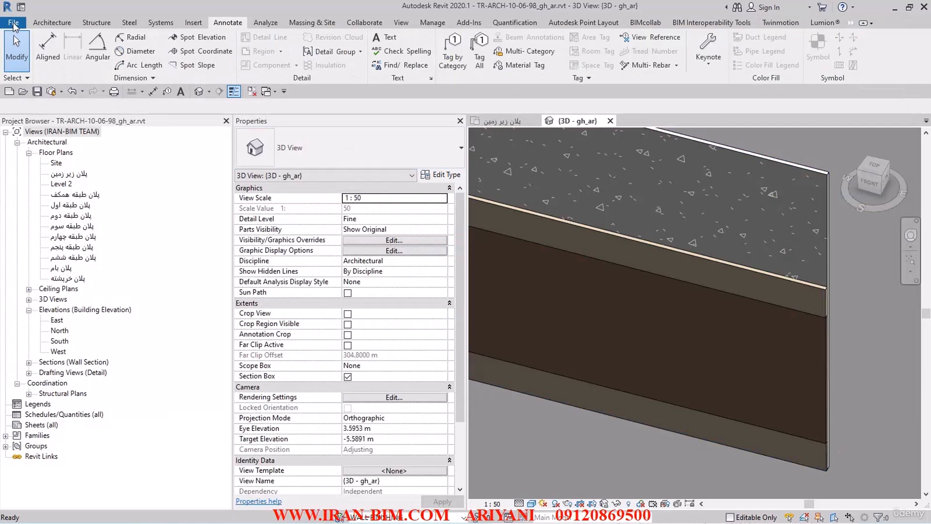
Step: Open the profile family PARKING WALL SWEEP REC WITH FILLET.rfa for editing
left_click(14, 23)
key("Escape")
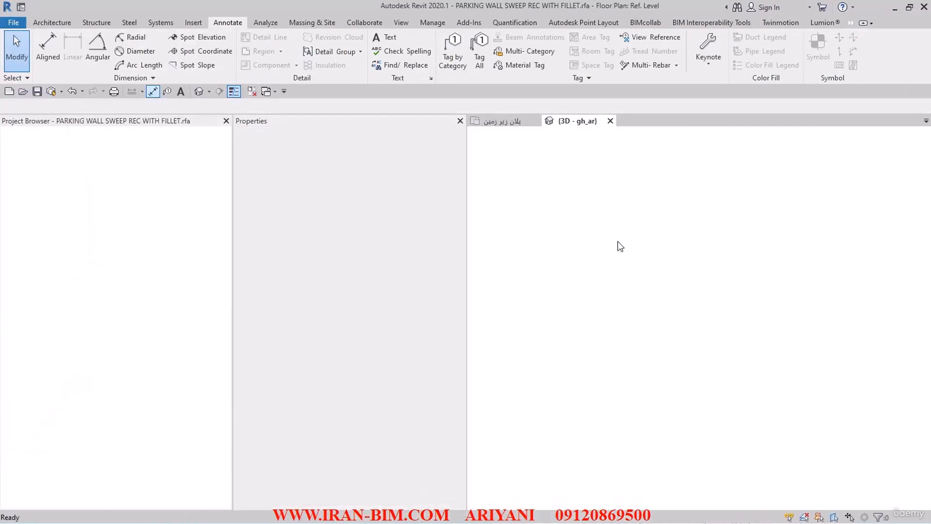
scroll(698, 338, "up", 5)
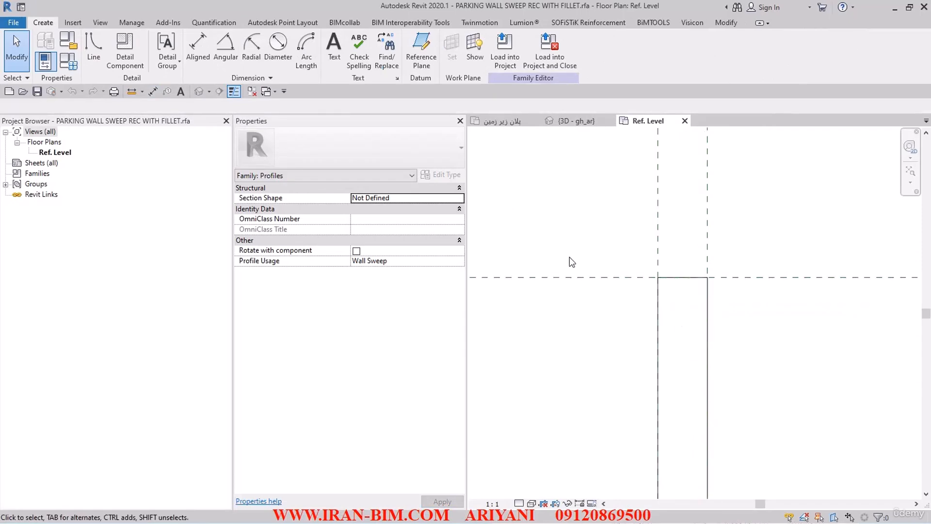
Step: Round the profile's upper outer corner with a fillet arc of radius 15
left_click(93, 46)
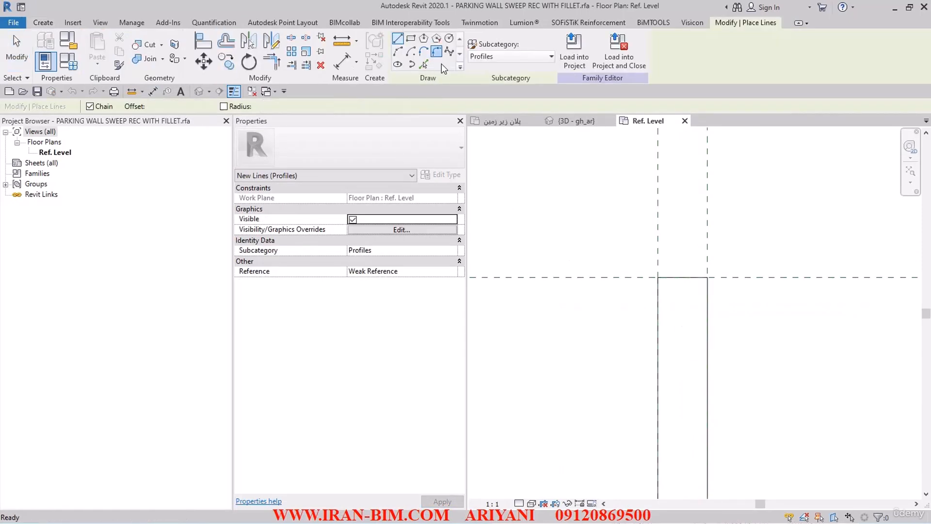
left_click(149, 108)
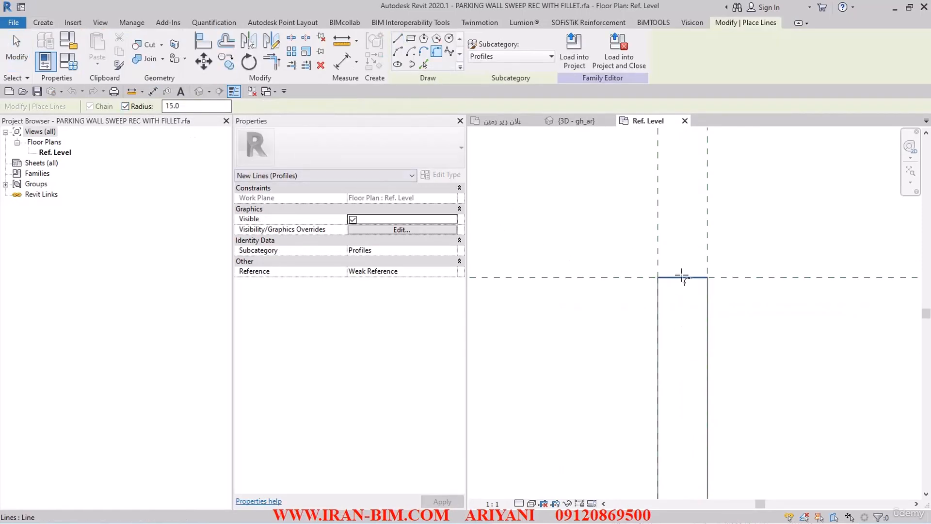
left_click(707, 291)
left_click(672, 277)
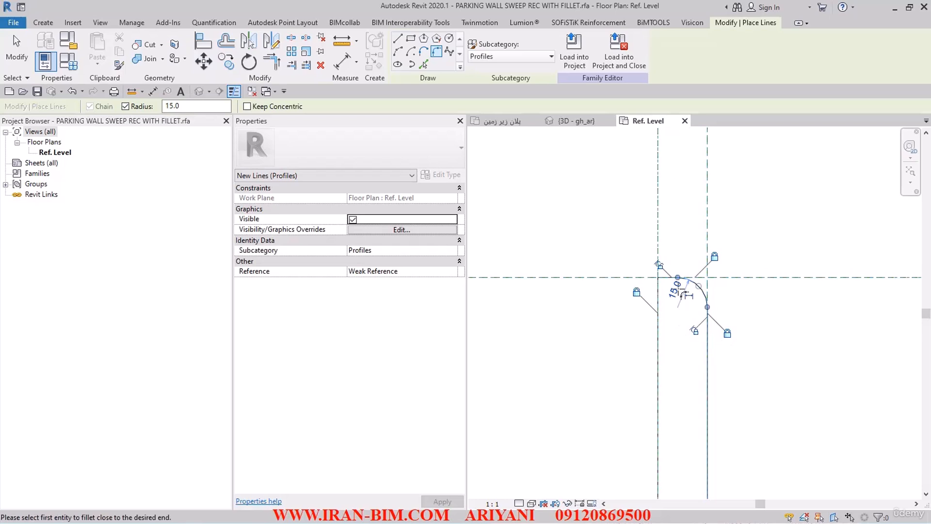
left_click(17, 51)
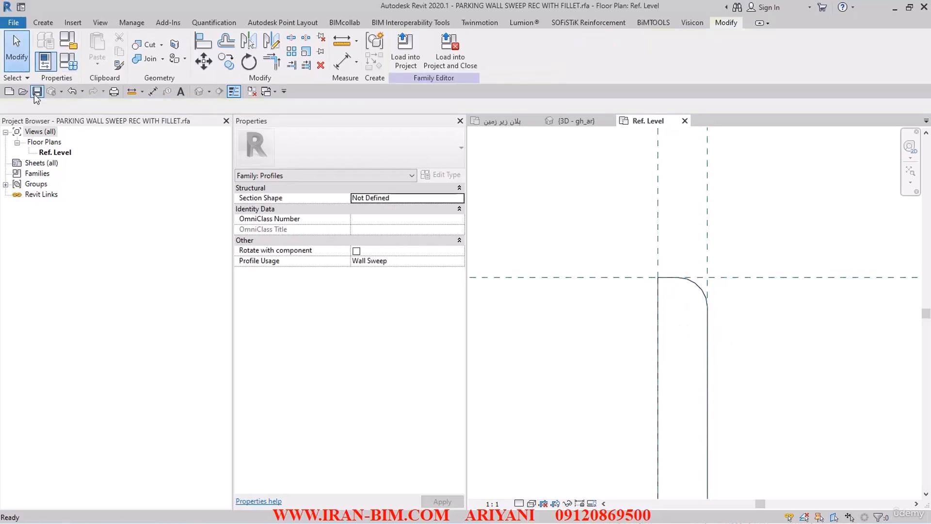
Step: Save the profile family, load it into the project and close it, overwriting the existing version, and return to the 3D view
left_click(37, 93)
left_click(456, 60)
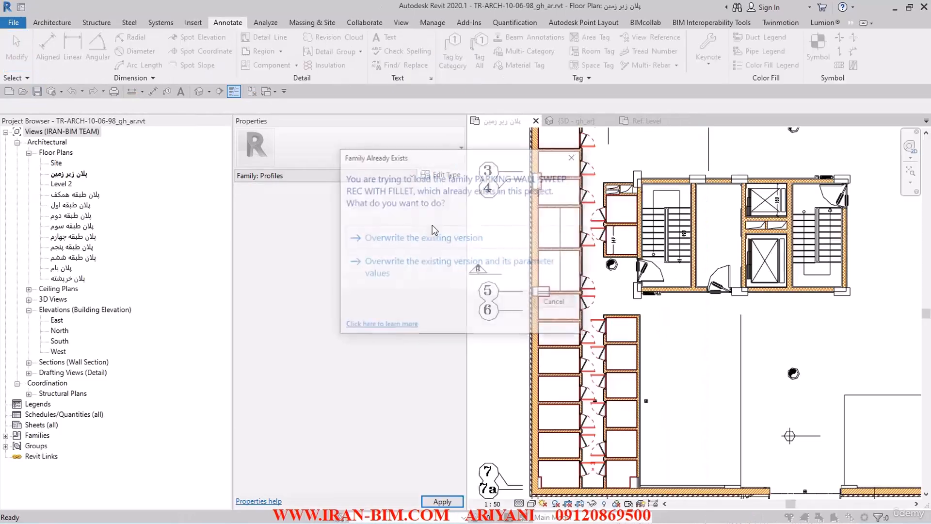
left_click(430, 240)
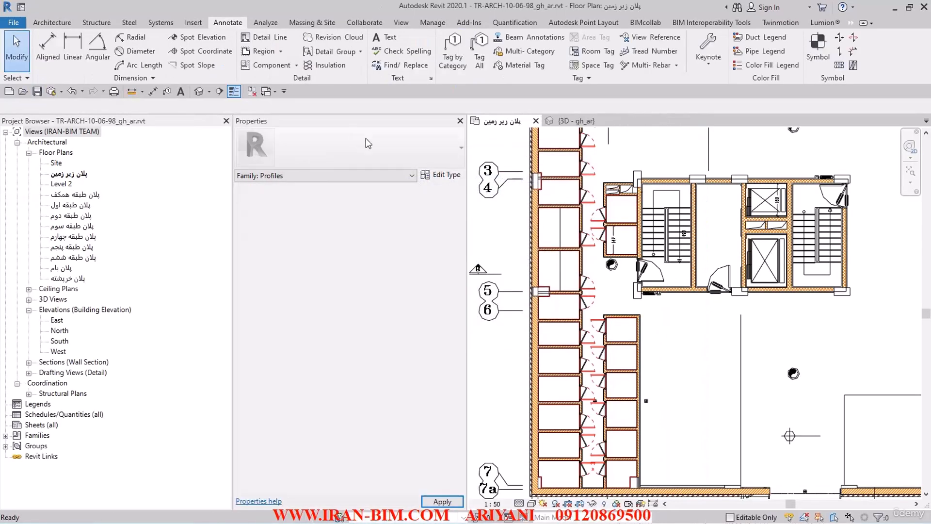
left_click(574, 121)
scroll(769, 276, "up", 5)
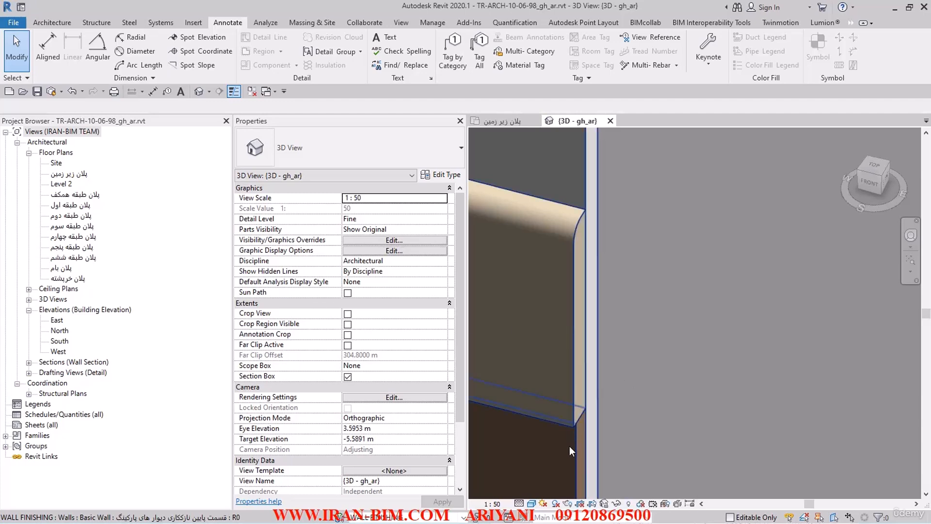
Step: Open the wall sweeps of the selected parking wall's type structure and widen the Material column
left_click(566, 463)
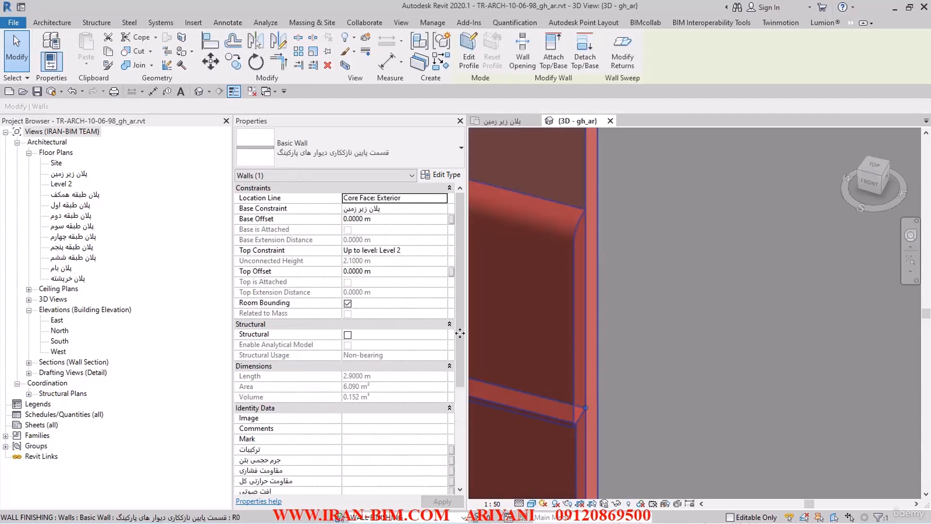
left_click(444, 178)
left_click(619, 139)
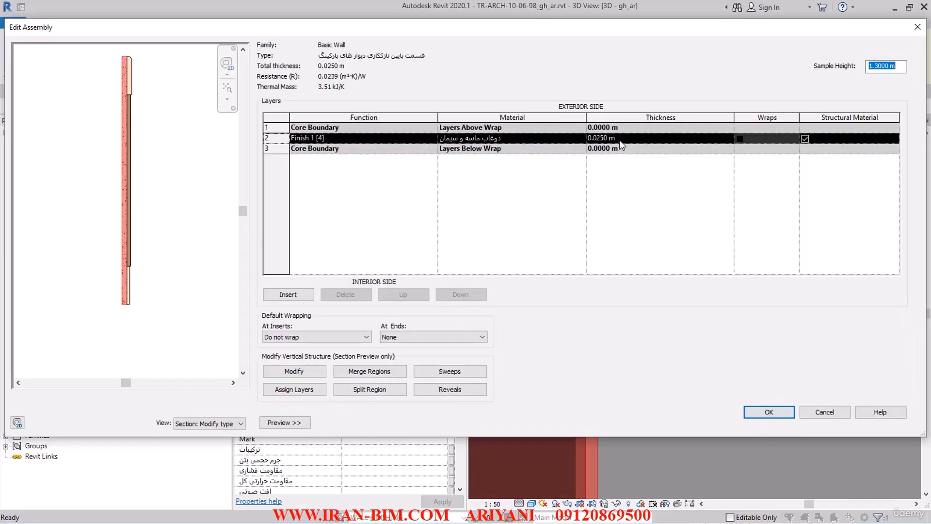
left_click(443, 372)
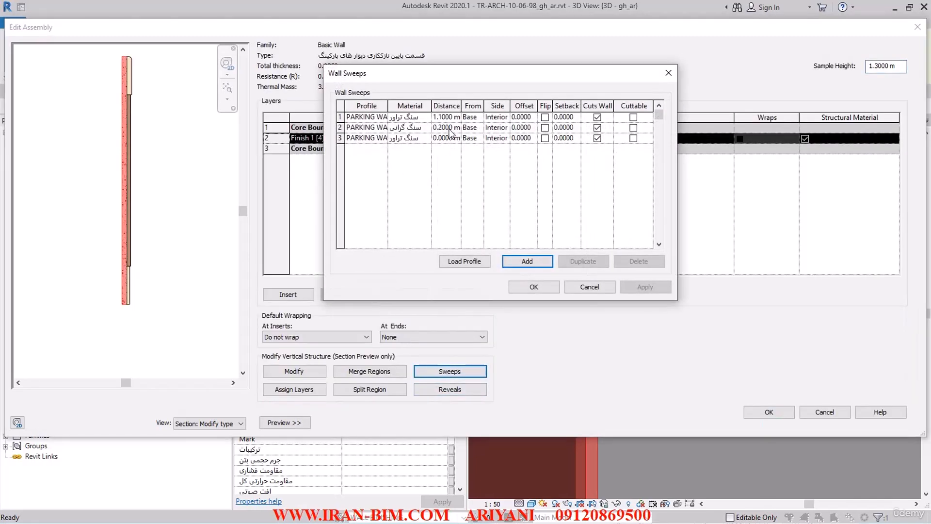
left_click_drag(434, 106, 480, 106)
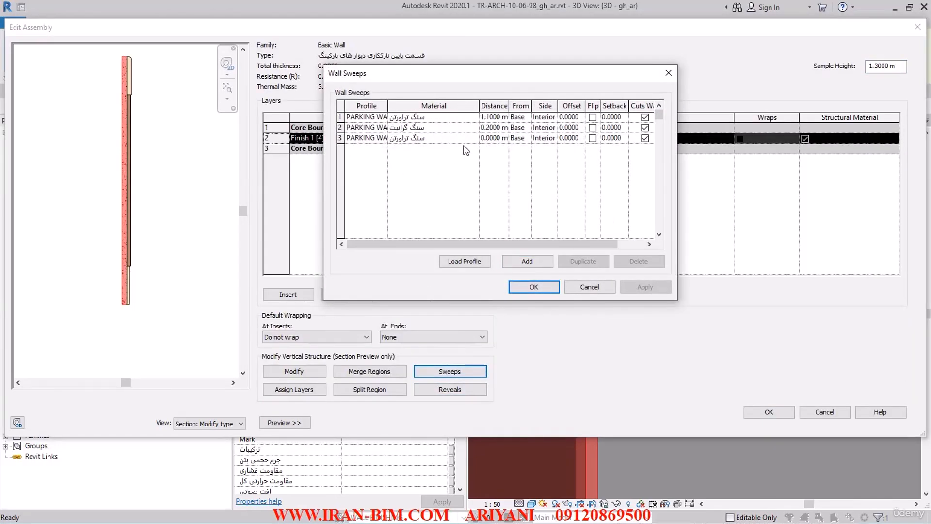
Step: Open the material of the travertine sweep at 1.1 m and duplicate the material "سنگ تراورتن"
left_click(426, 140)
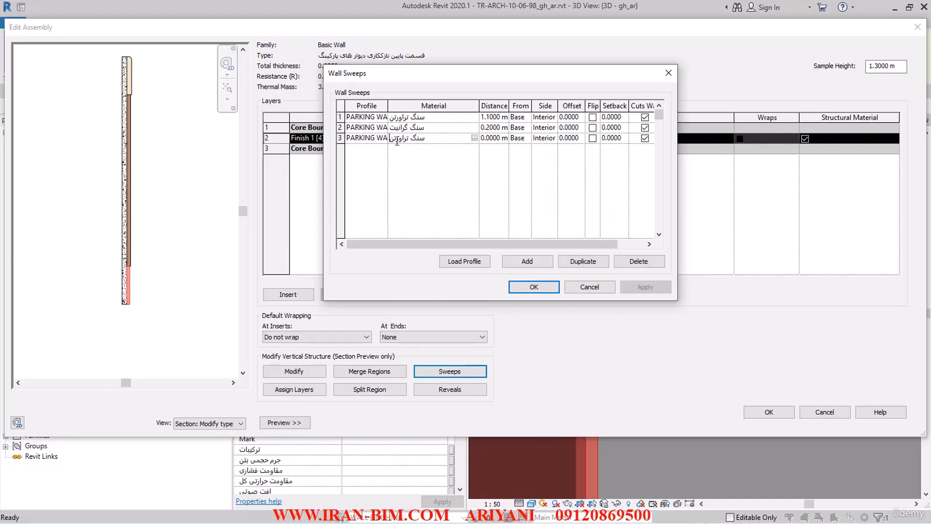
left_click(341, 137)
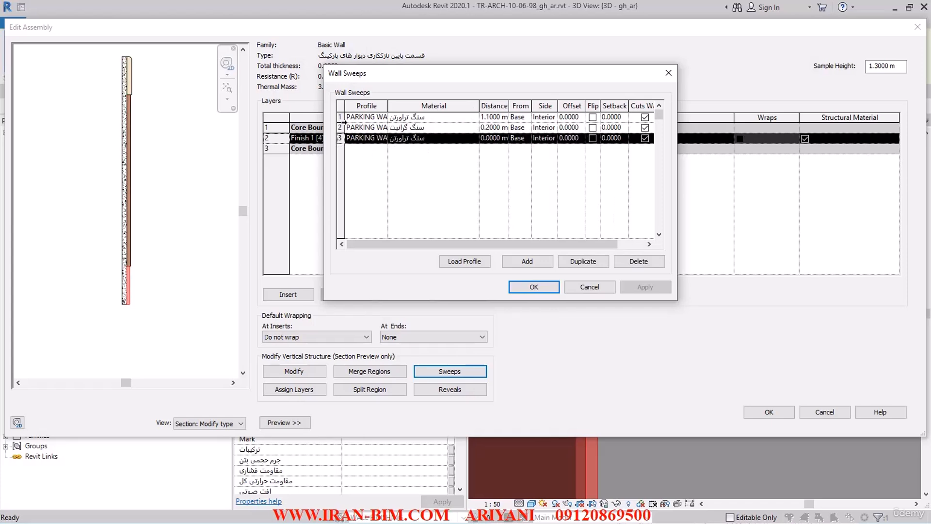
left_click(341, 118)
left_click(473, 120)
left_click(474, 117)
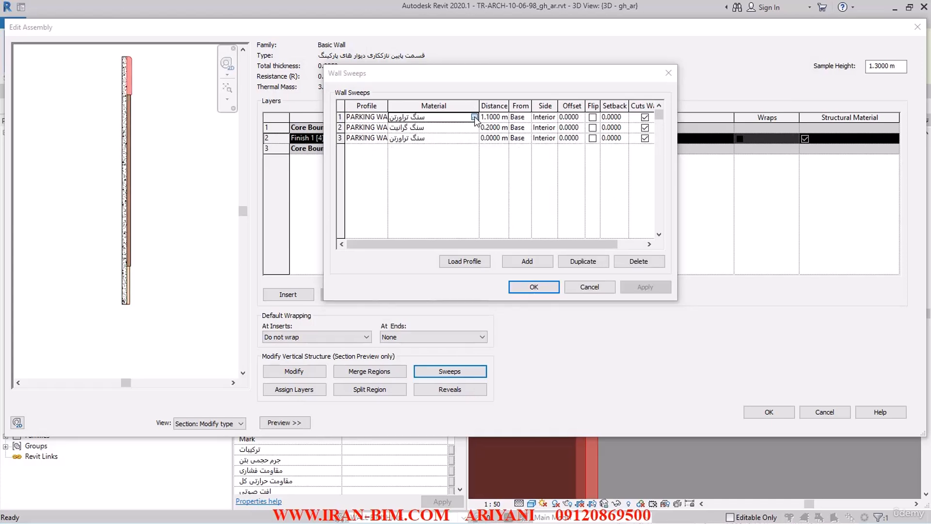
scroll(357, 186, "down", 1)
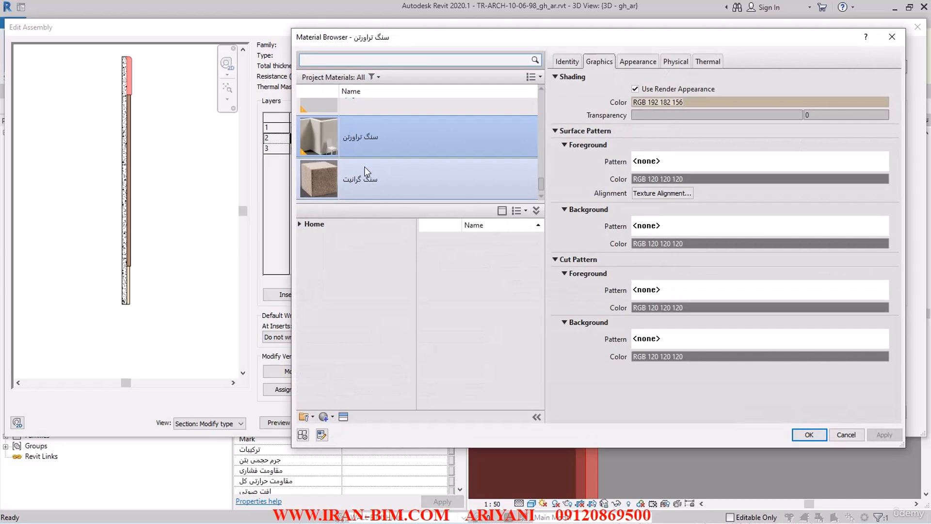
right_click(366, 136)
left_click(394, 156)
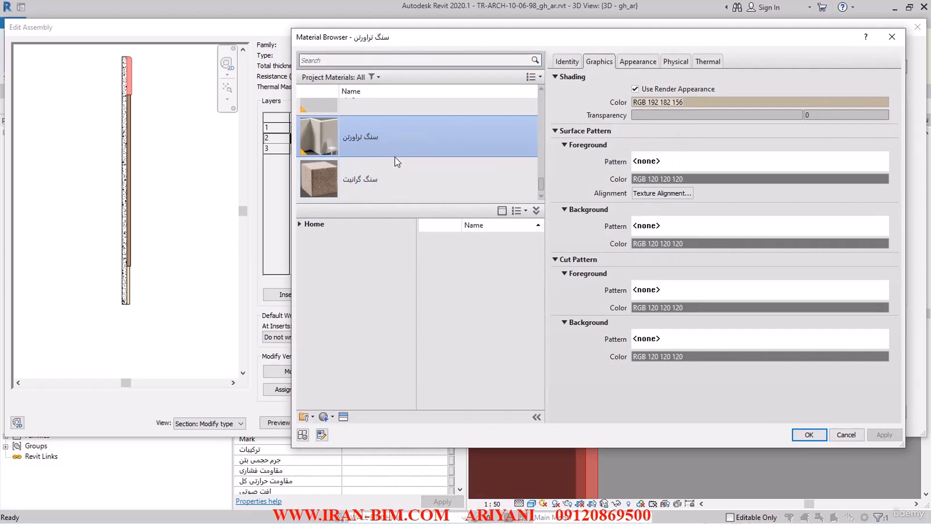
Step: Rename the duplicated travertine material as "سنگ تراورتن رنگ قهوه ای سوخته"
left_click(574, 63)
left_click(834, 78)
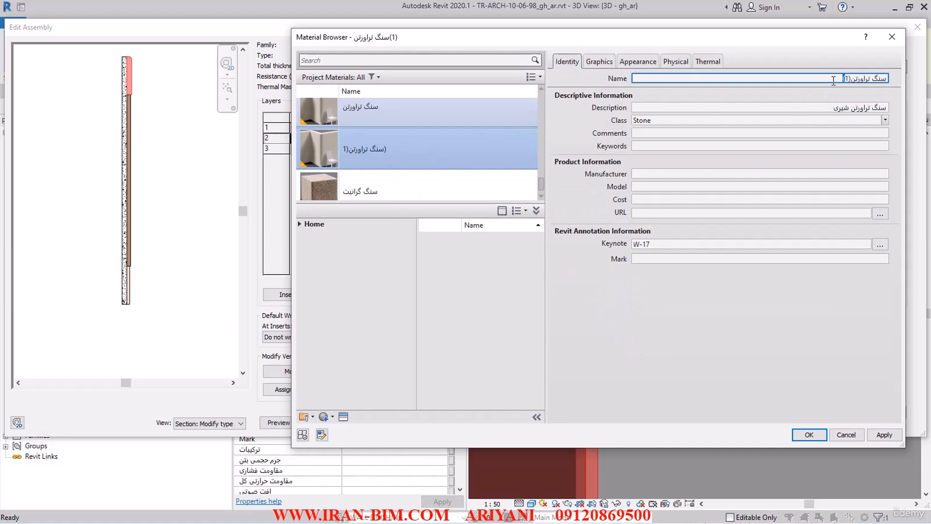
key("BackSpace")
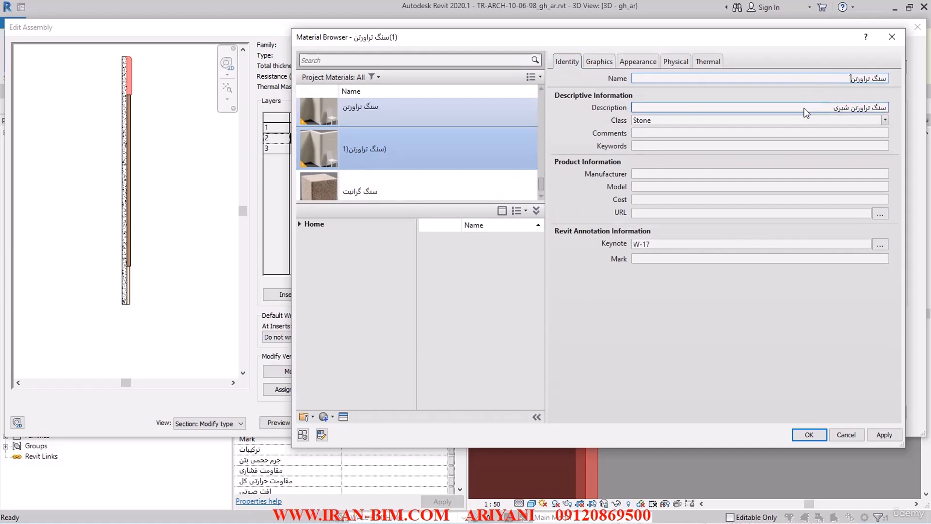
type("رنگ قهوه ای سوخته")
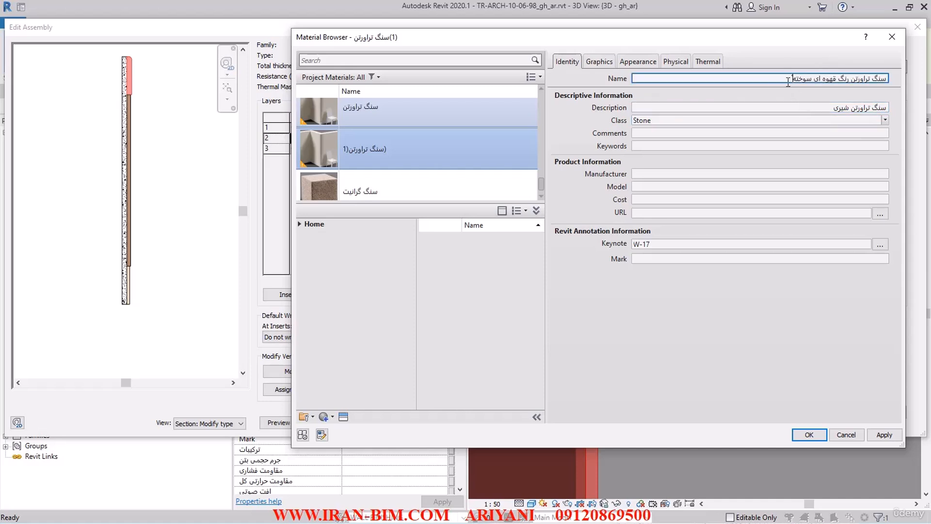
Step: Copy the new material's name "سنگ تراورتن رنگ قهوه ای سوخته" into its Description, replacing the old text, and apply the change
left_click_drag(781, 76, 887, 78)
key("ctrl+c")
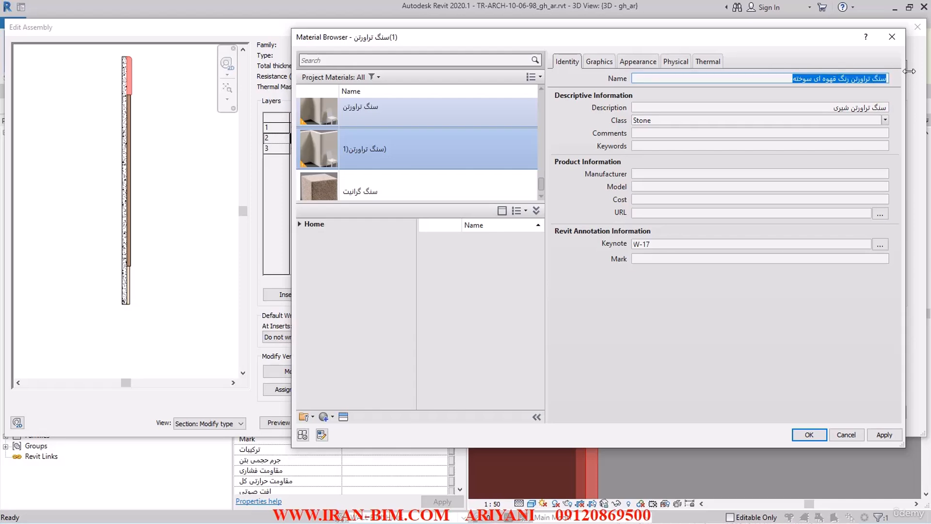
left_click(844, 107)
left_click_drag(843, 108, 890, 106)
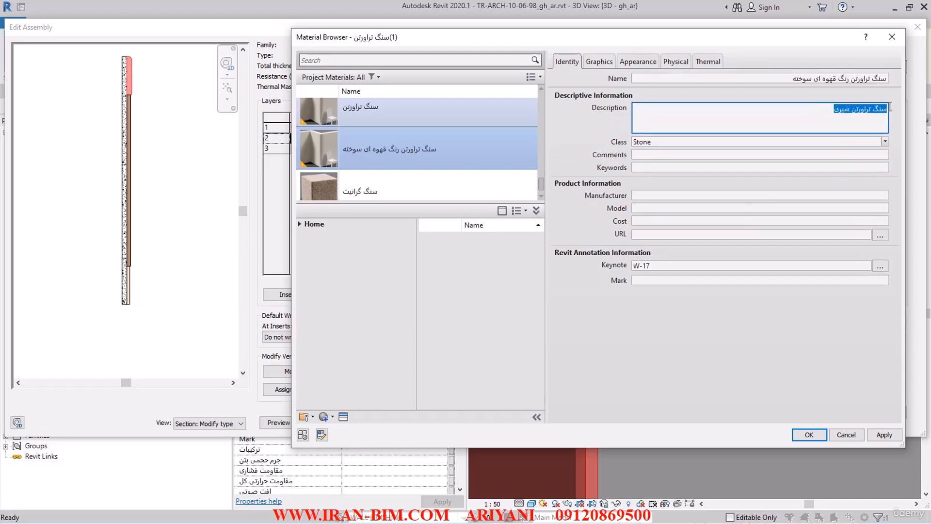
key("ctrl+v")
left_click(734, 313)
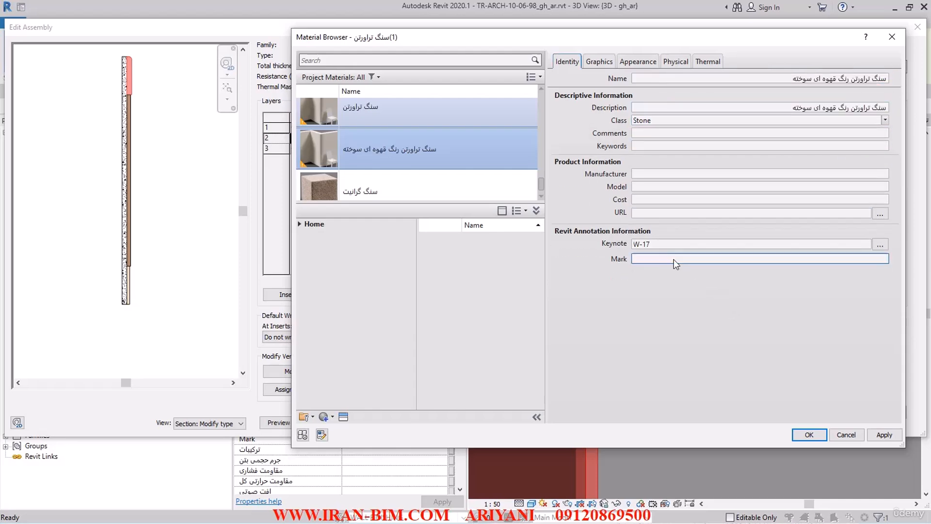
left_click(883, 435)
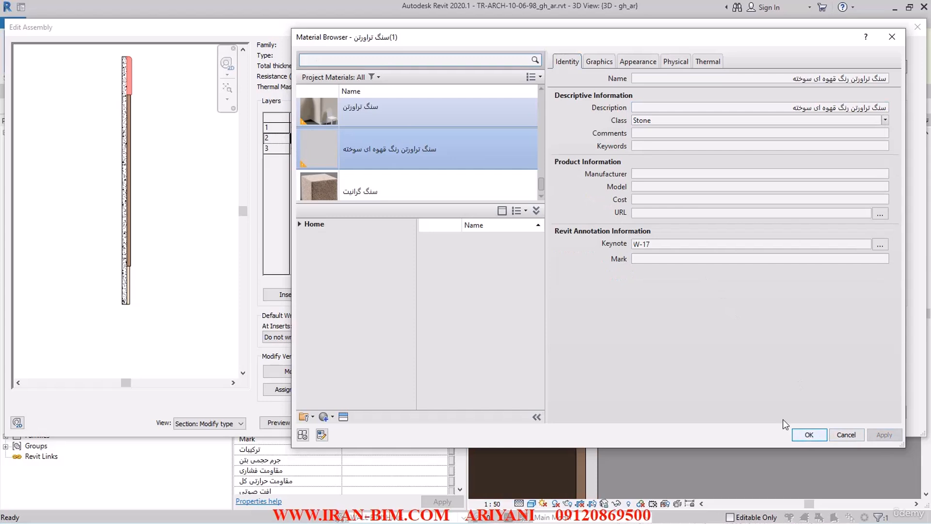
Step: Set the material's Mark to "سنگ تراورتن رنگ قهوه ای سوخته" and apply the change
left_click(808, 111)
left_click(668, 275)
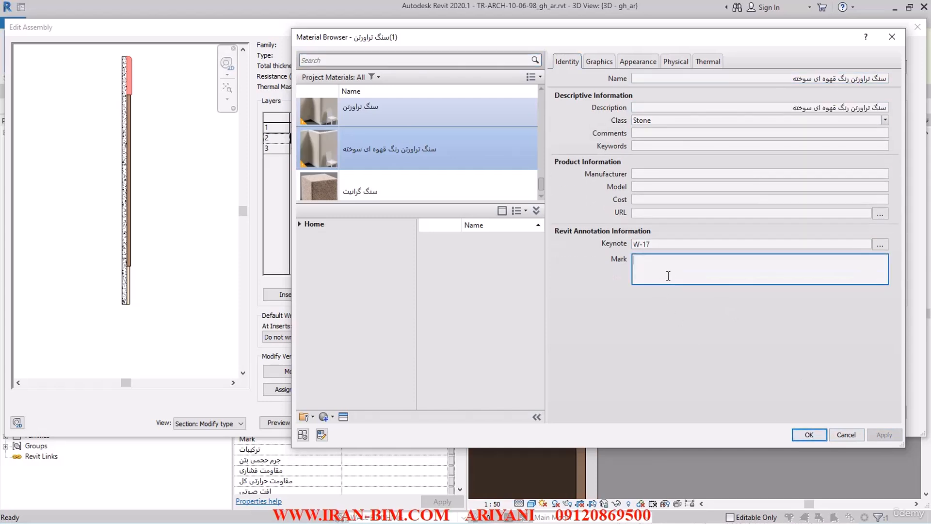
key("ctrl+v")
left_click(663, 299)
left_click(883, 435)
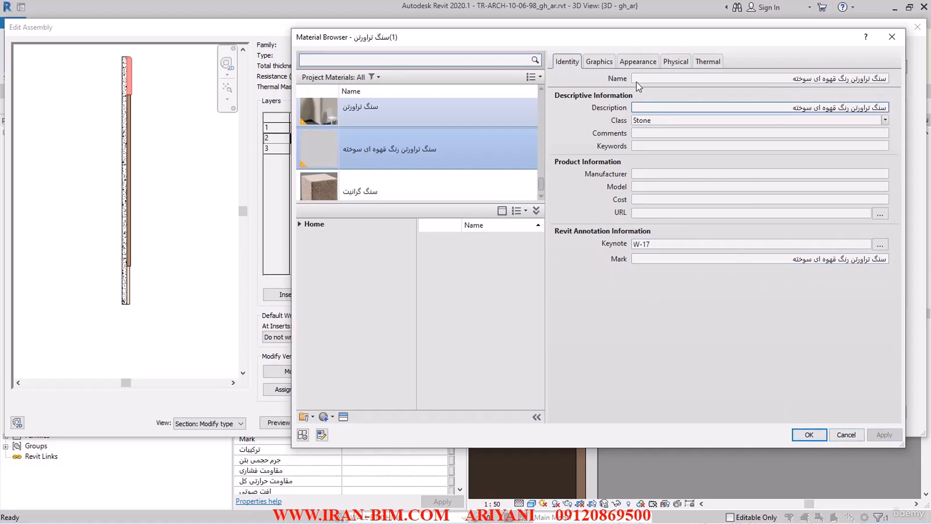
Step: Duplicate the Travertine - Cream appearance asset of the brown travertine material and set its generic color to RGB 128 64 0
left_click(600, 62)
left_click(643, 61)
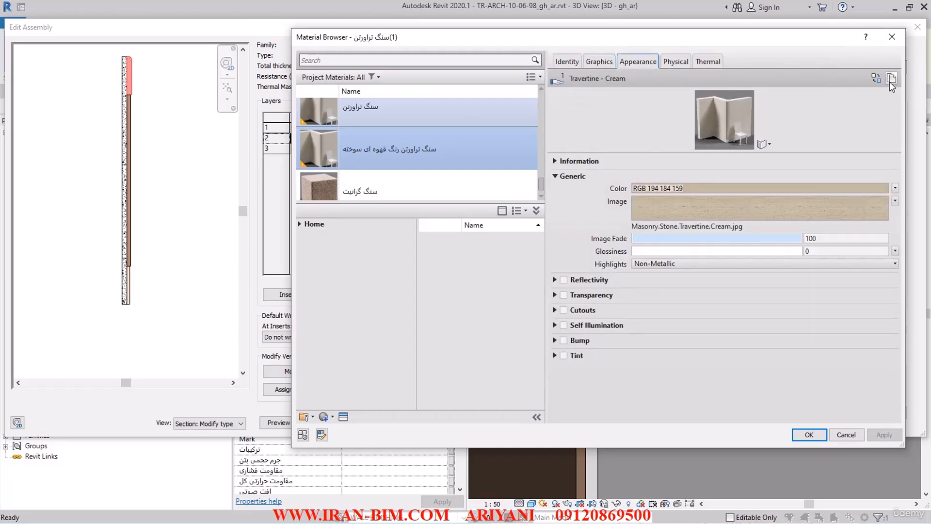
left_click(891, 78)
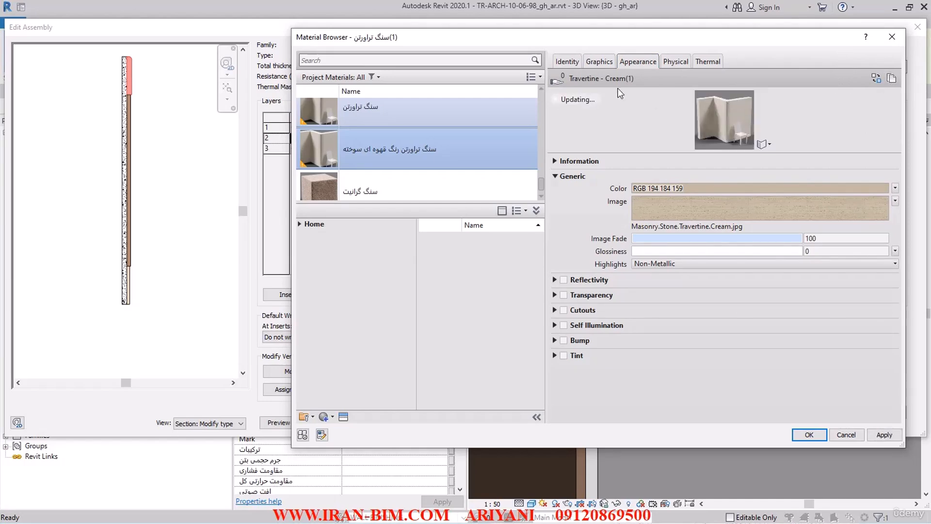
left_click(728, 188)
left_click(491, 211)
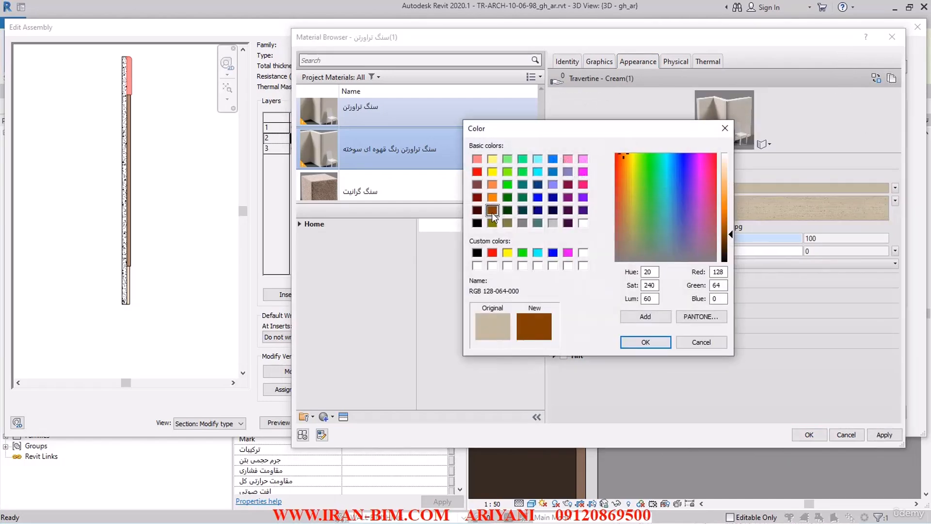
left_click(644, 343)
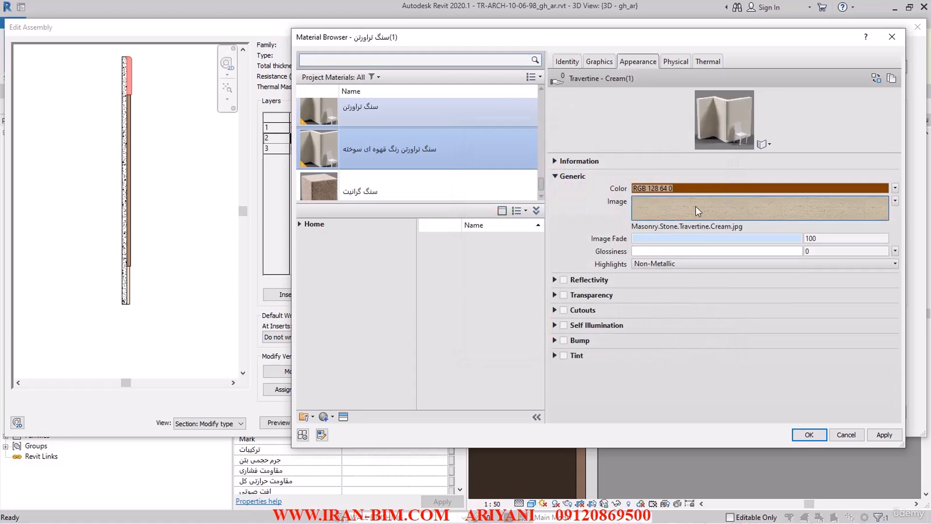
Step: Enable Tint in the duplicated travertine appearance and set the tint color to RGB 128 64 0
mouse_move(695, 206)
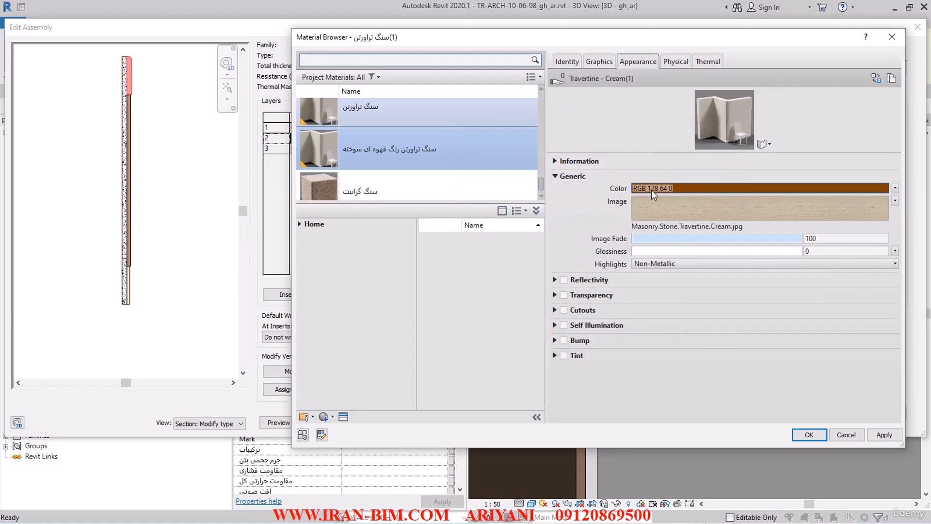
left_click(556, 355)
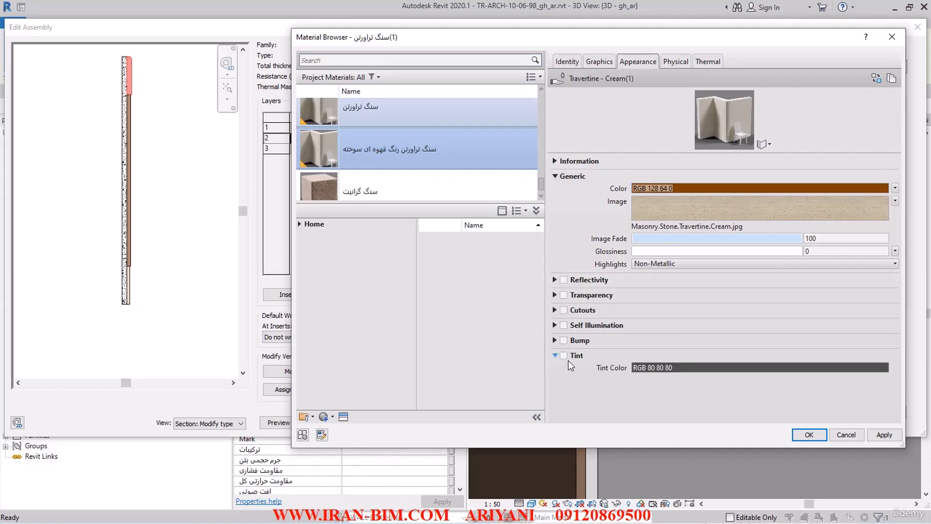
left_click(563, 356)
left_click(659, 368)
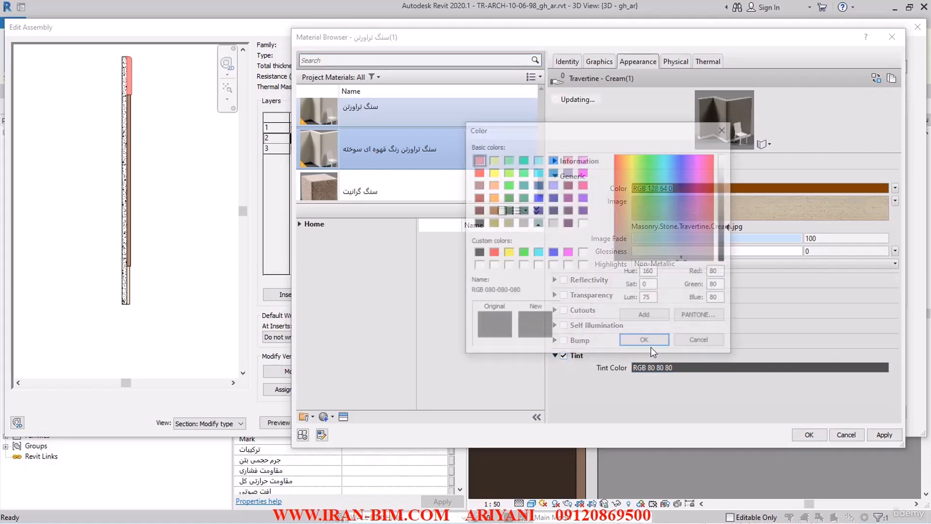
left_click_drag(617, 131, 419, 119)
double_click(516, 260)
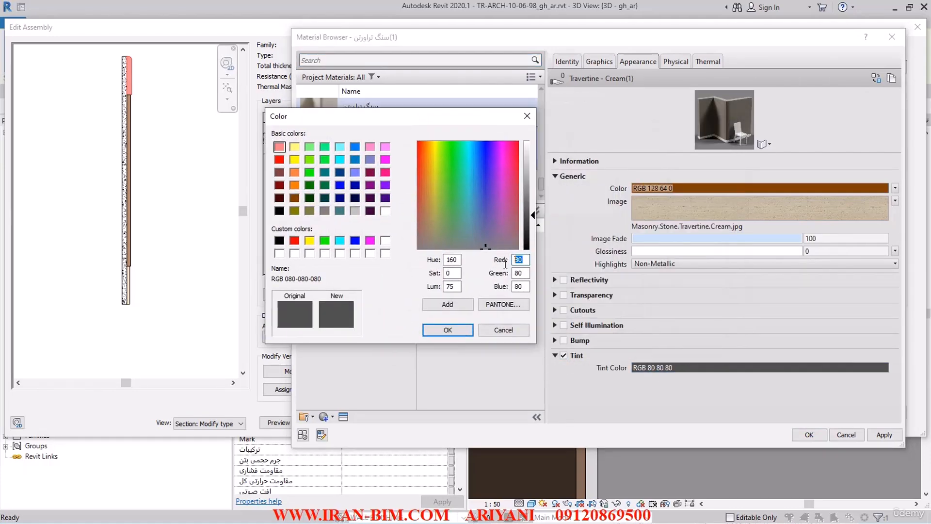
type("128")
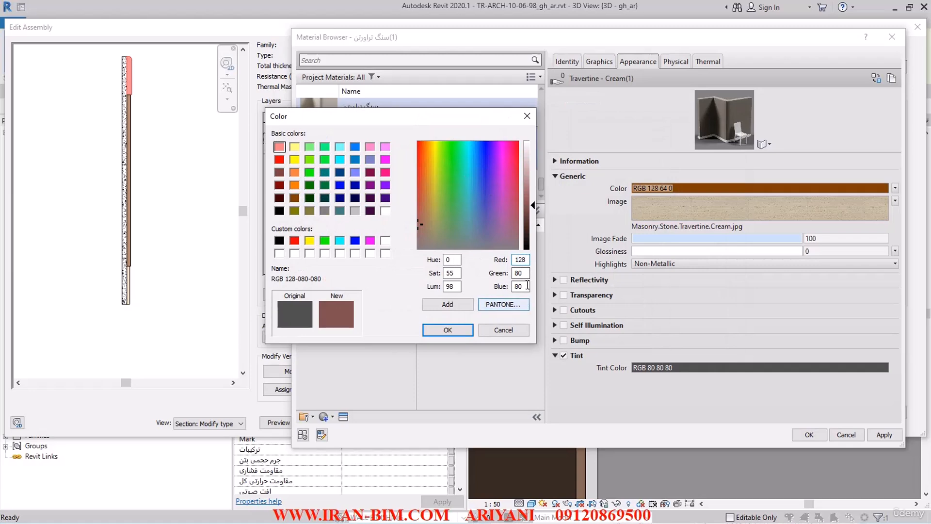
left_click(280, 185)
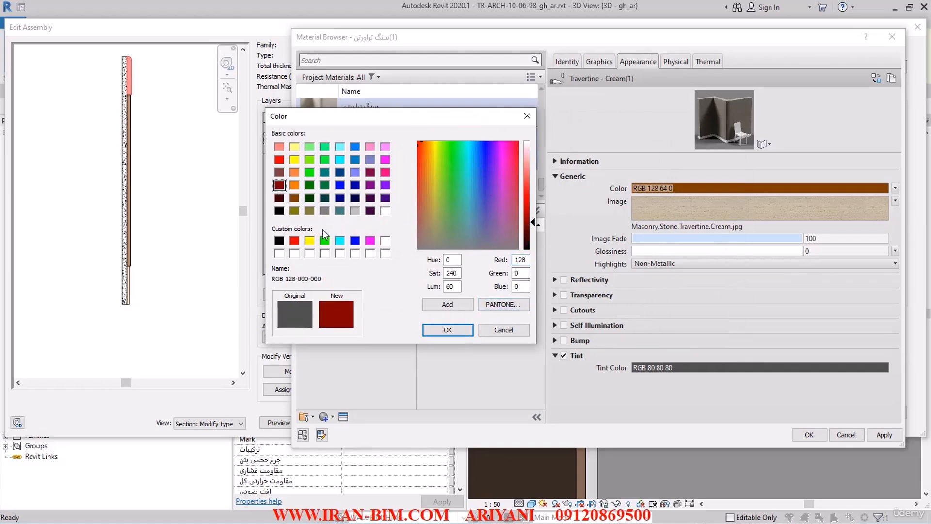
left_click(279, 172)
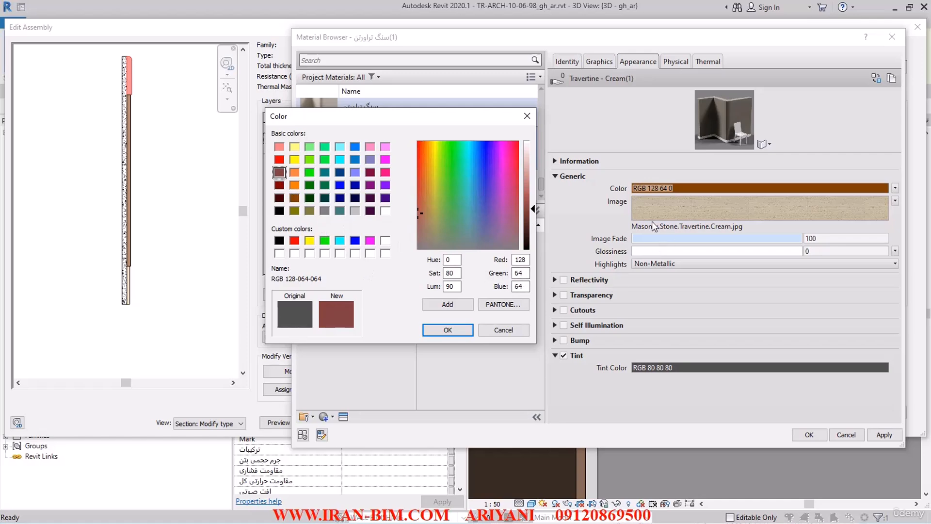
double_click(519, 286)
type("0")
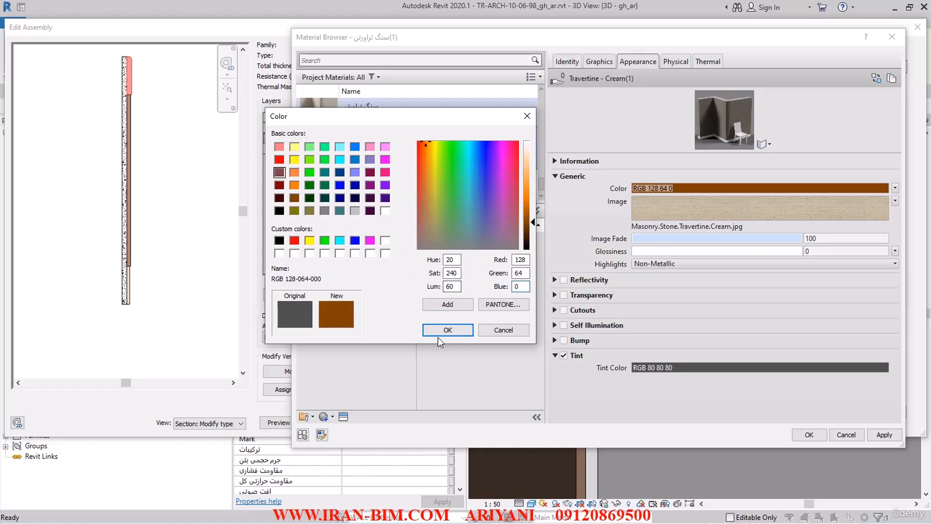
key("Return")
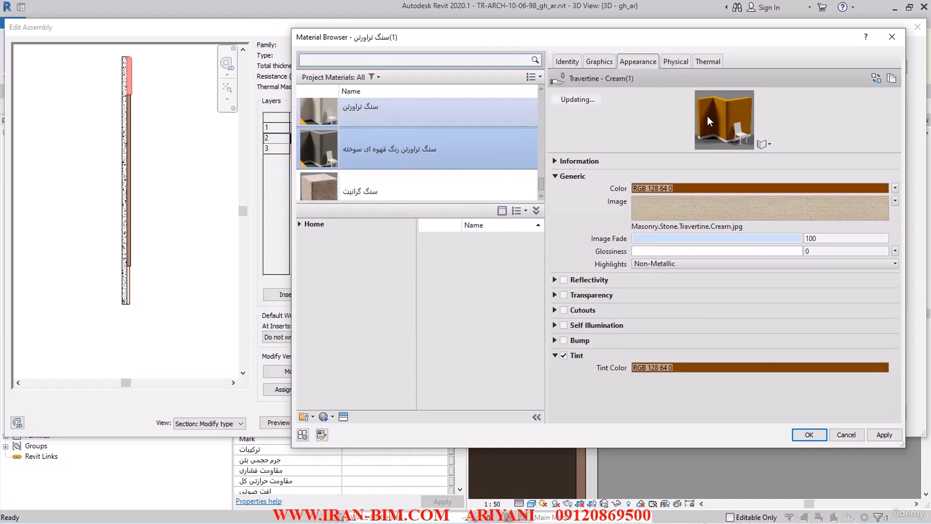
Step: Disable Use Render Appearance in the material's shading, set the shading color to RGB 128 64 0, and apply it
left_click(597, 62)
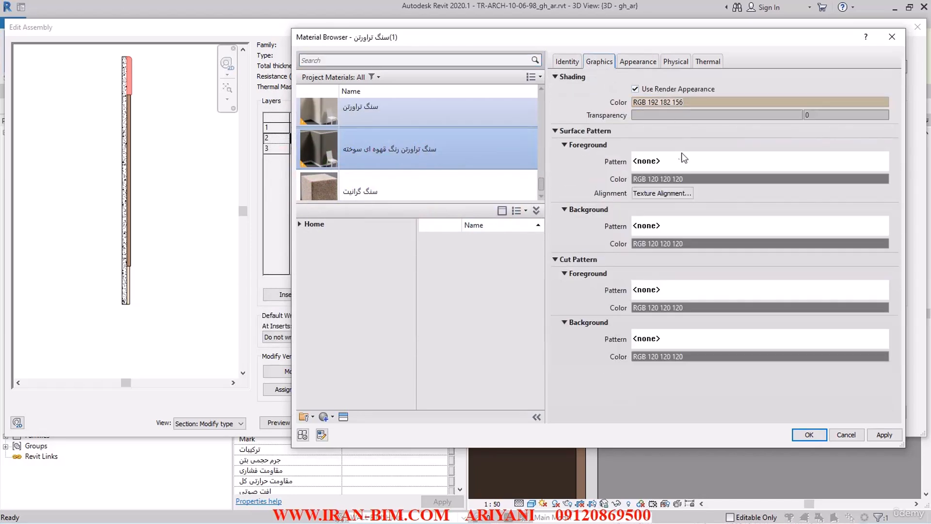
left_click(650, 90)
left_click(648, 89)
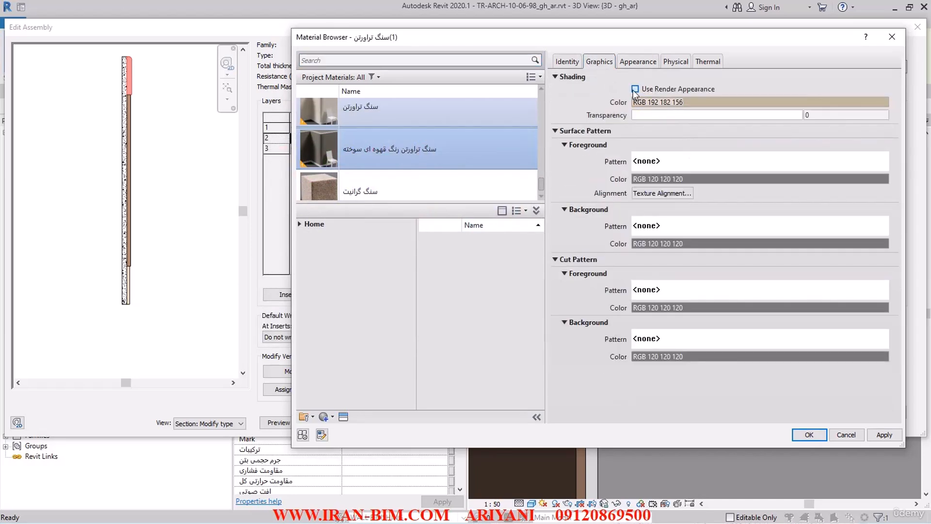
left_click(637, 90)
left_click(636, 90)
left_click(656, 102)
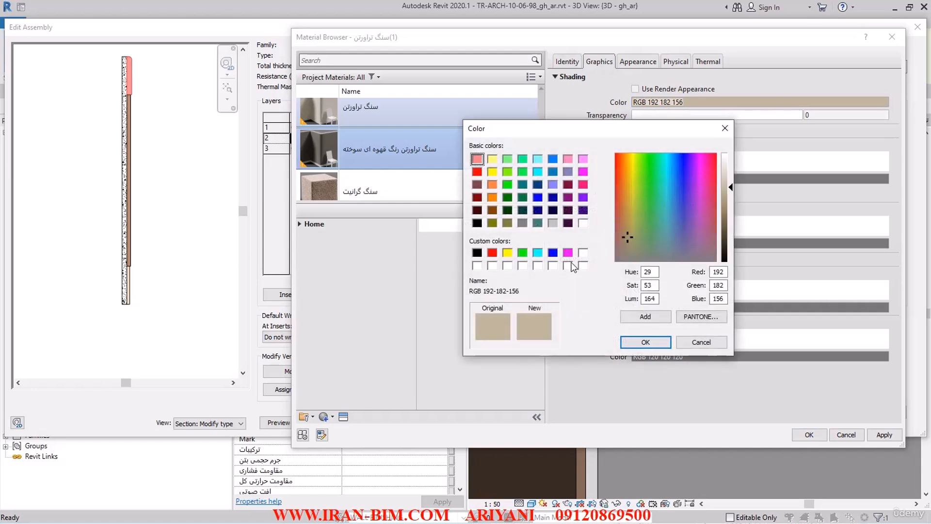
left_click(493, 210)
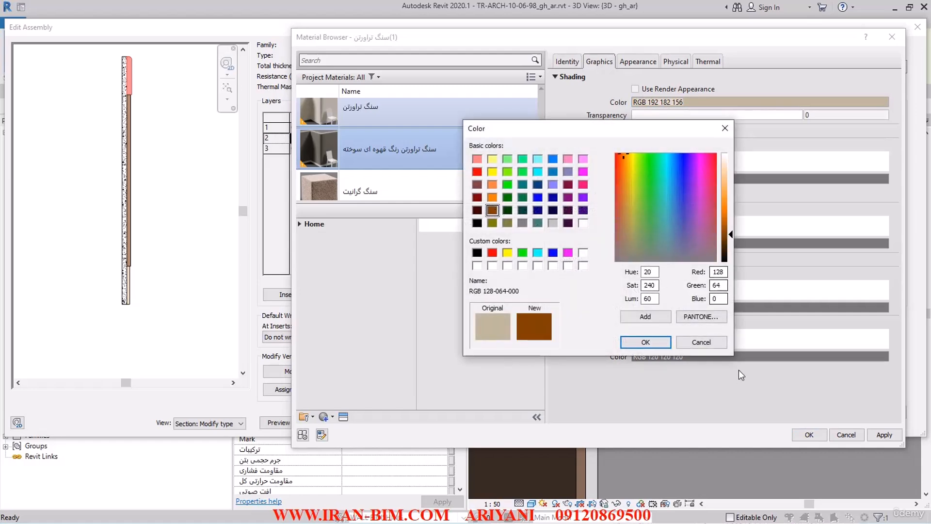
left_click(654, 343)
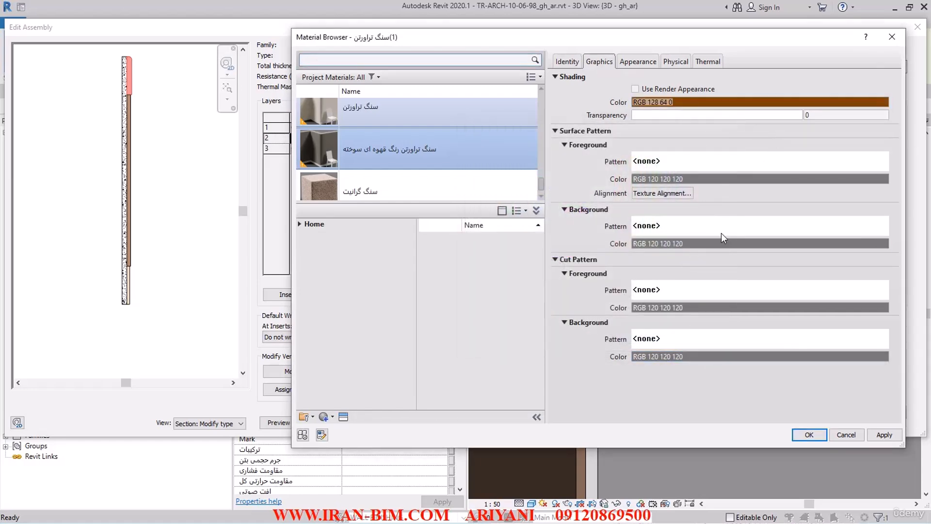
left_click(883, 435)
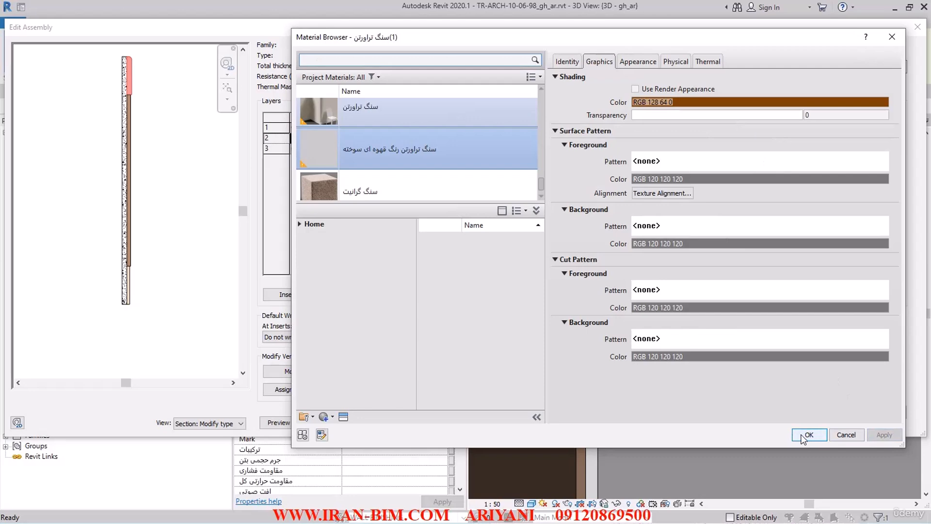
Step: Accept the material, sweep, assembly and wall type changes, and synchronize the model with central
left_click(802, 438)
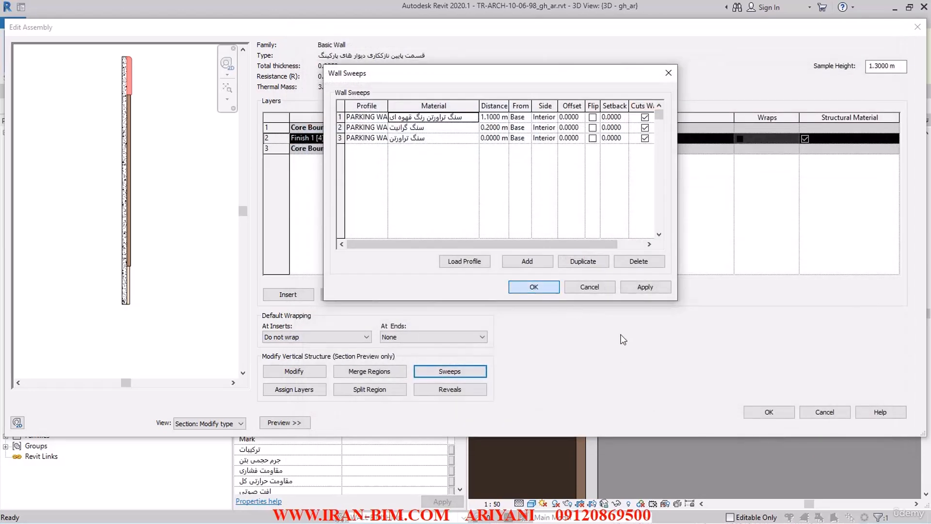
key("Return")
left_click(769, 412)
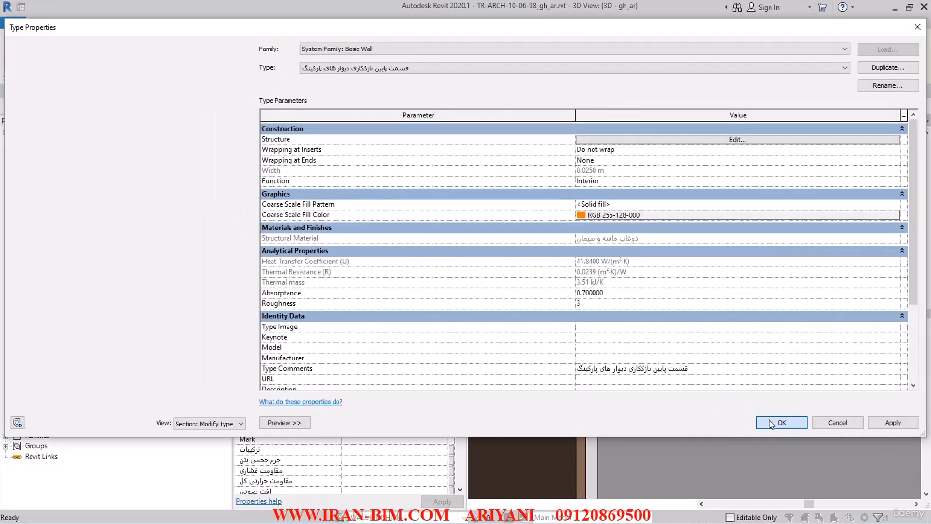
left_click(771, 423)
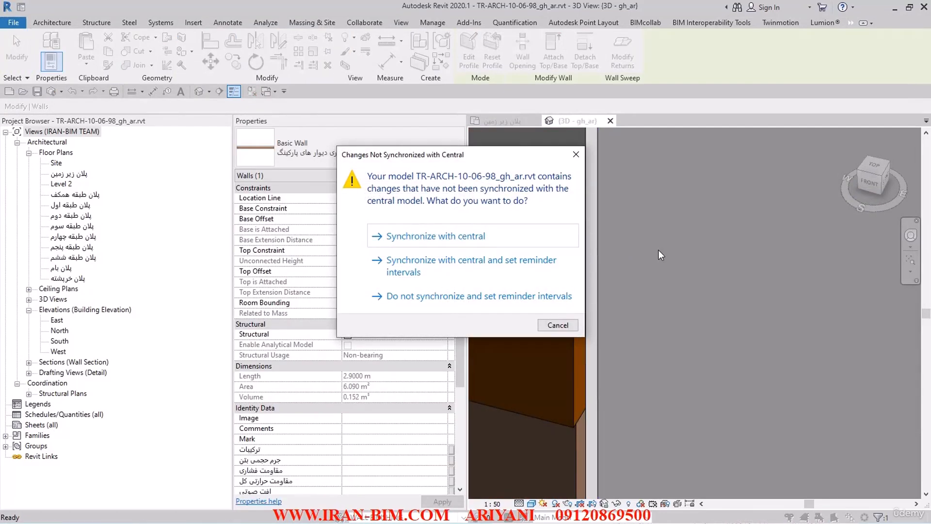
left_click(410, 237)
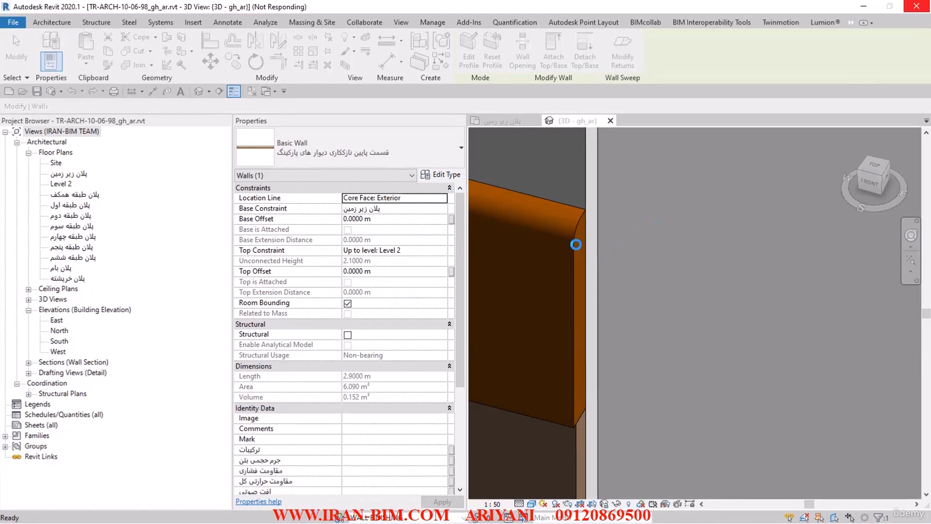
Step: Select the parking wall finish in the 3D view, with its full length in sight
middle_click_drag(567, 381, 645, 284)
scroll(645, 284, "down", 3)
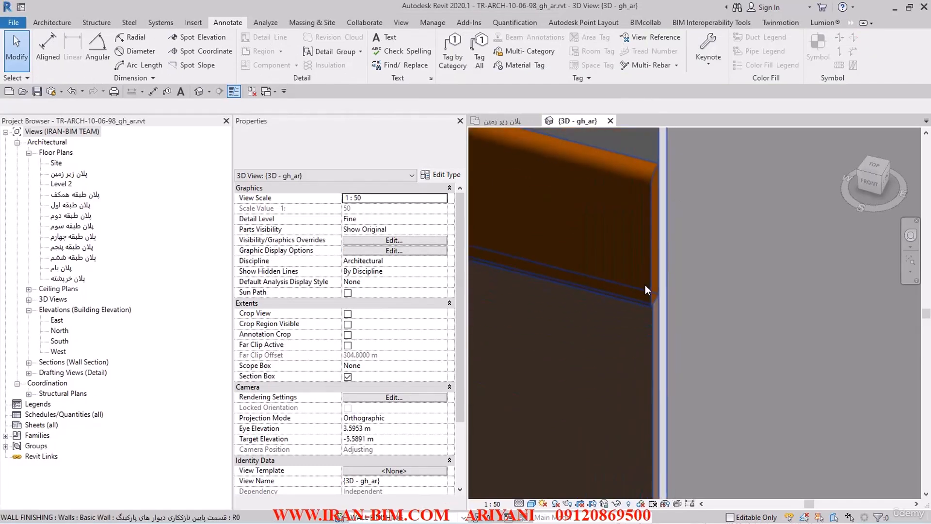
scroll(639, 248, "down", 3)
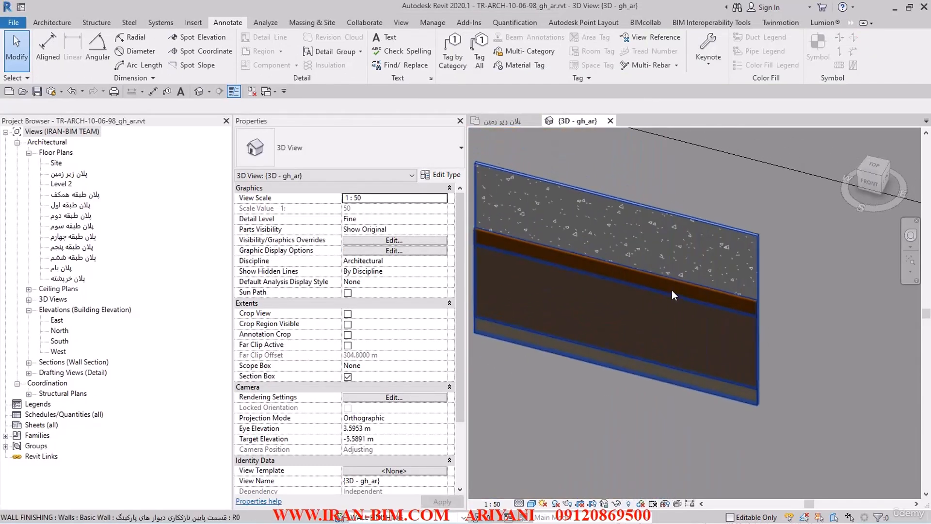
left_click(671, 290)
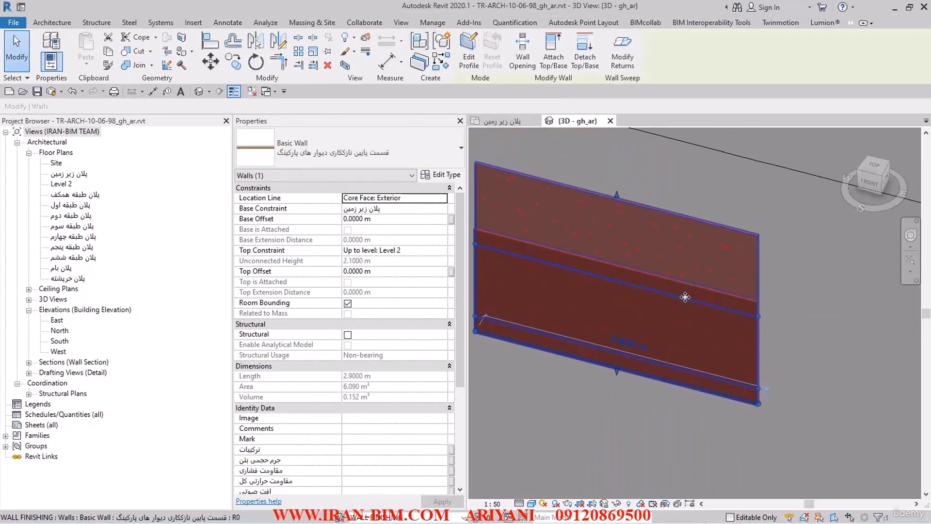